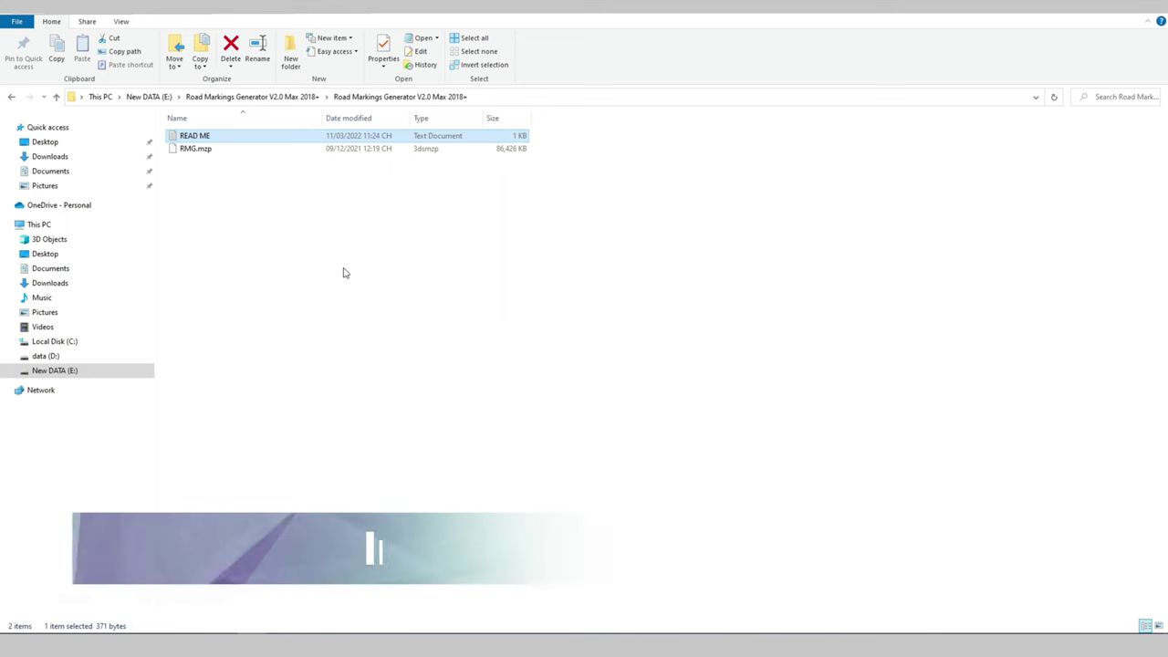
Copy RMG.mzp from the Road Markings Generator folder.
click(203, 149)
right_click(201, 155)
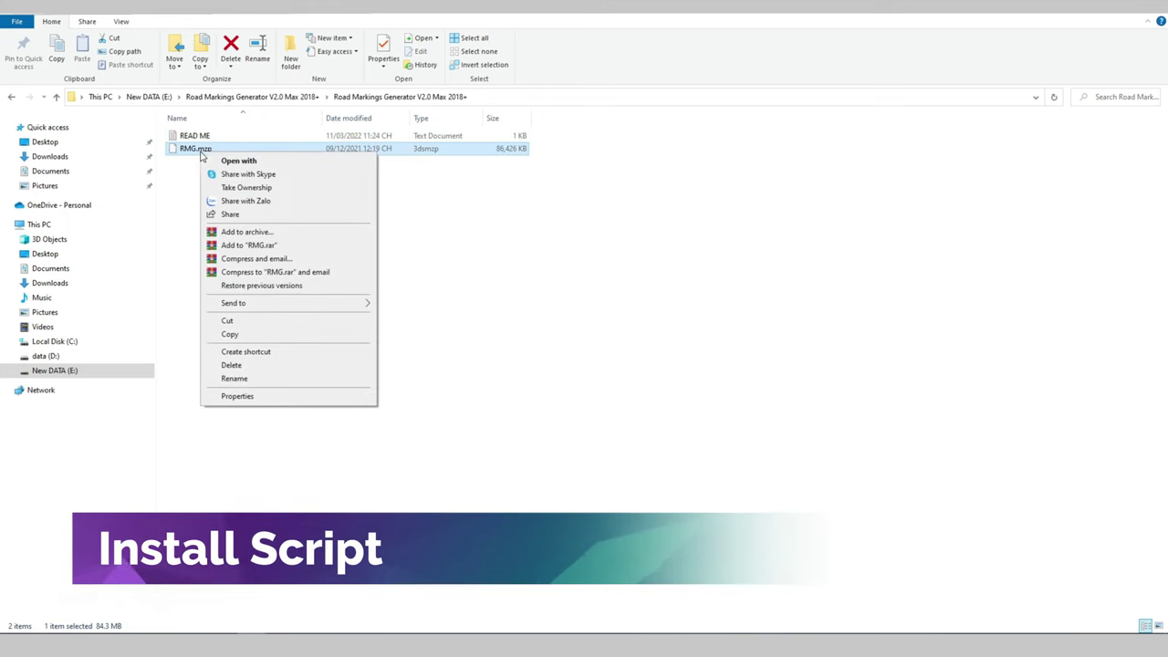
click(260, 336)
Paste RMG.mzp into C:\Program Files\Autodesk\3ds Max 2018\scripts.
click(82, 344)
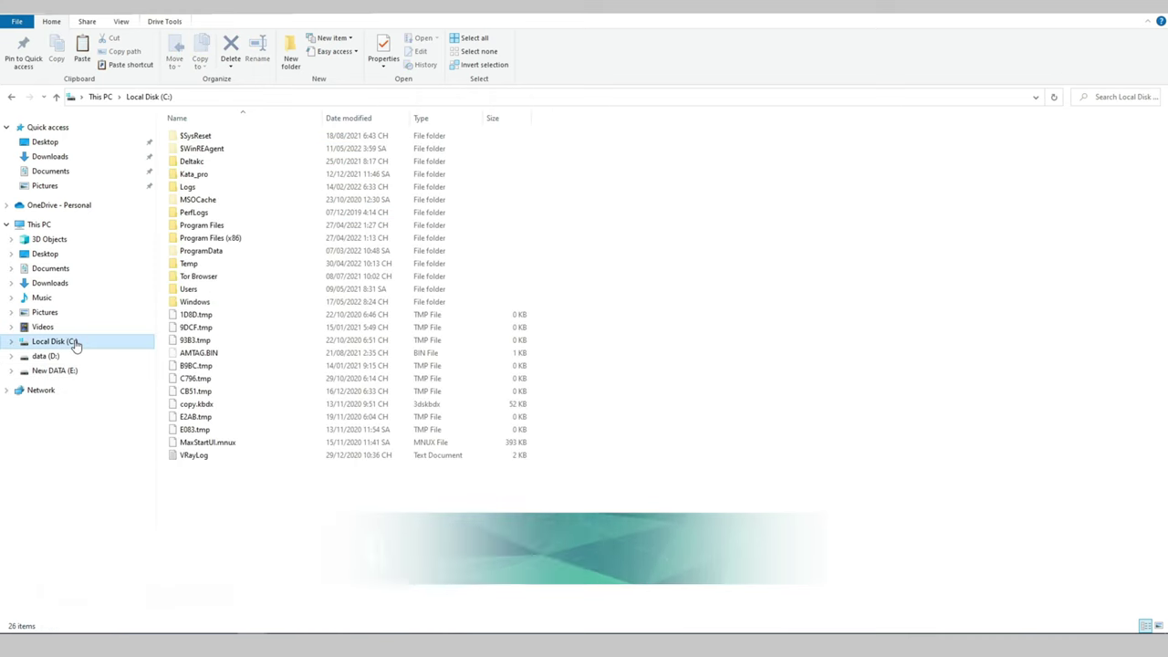
click(217, 228)
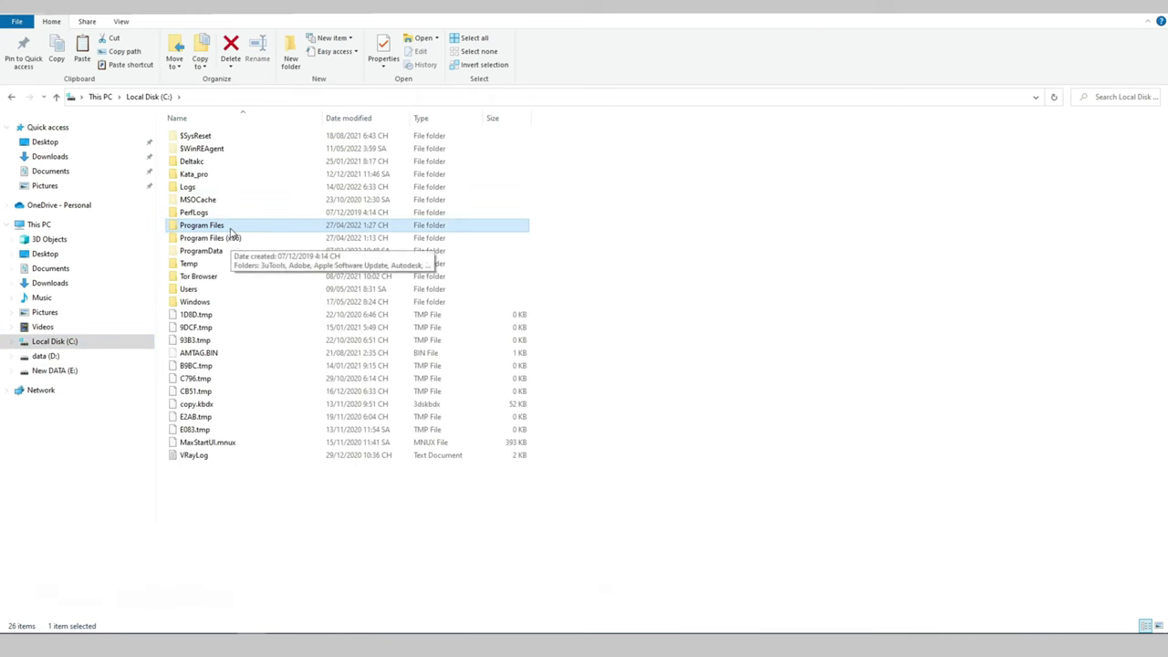
double_click(217, 228)
double_click(210, 160)
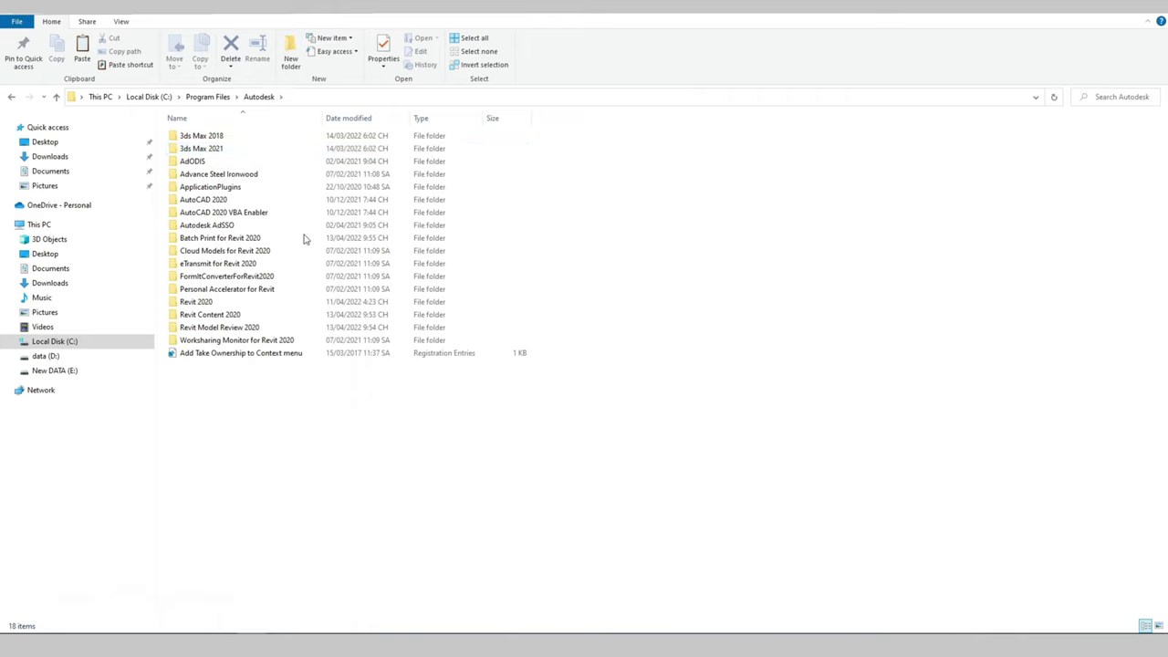
double_click(232, 136)
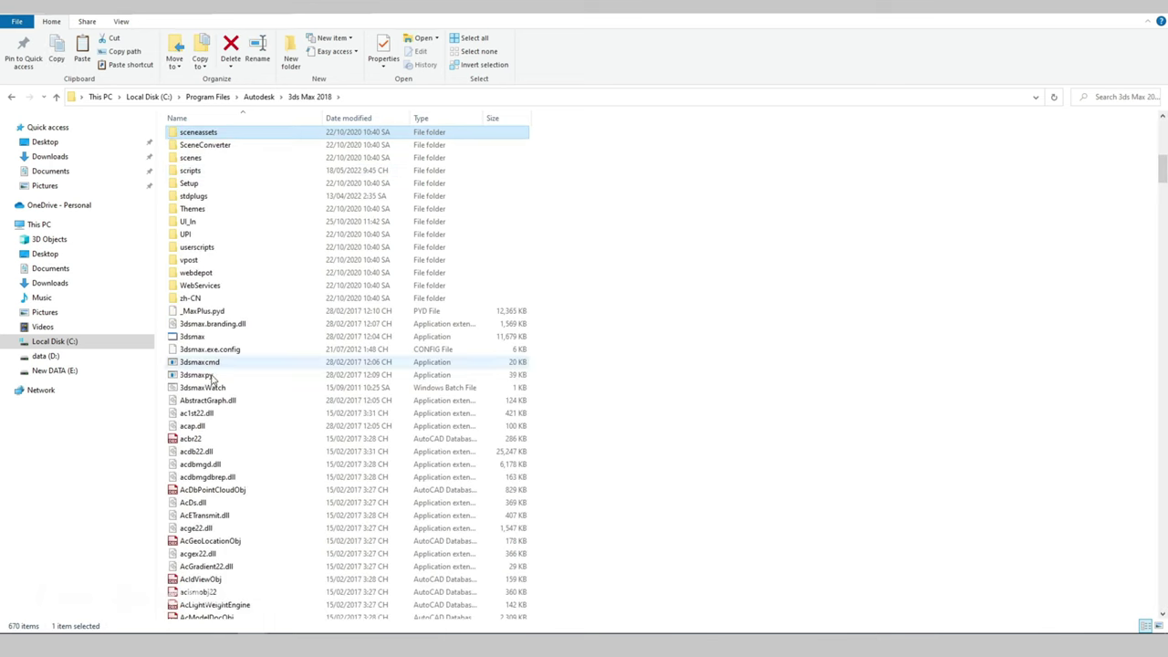
double_click(196, 171)
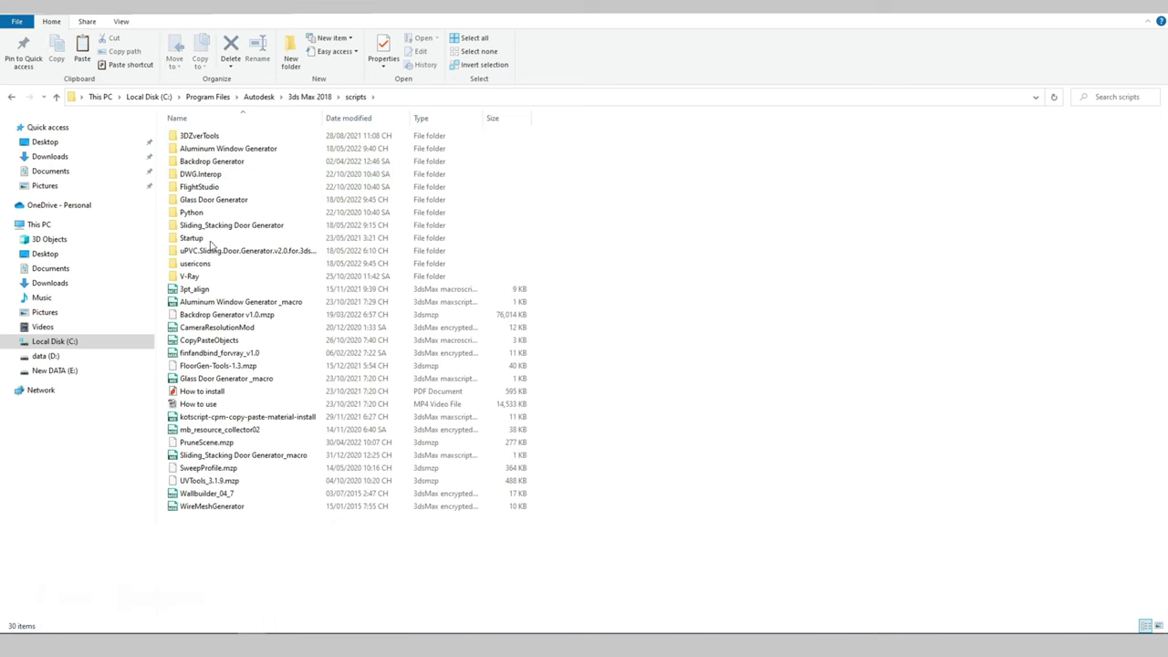
right_click(283, 594)
click(314, 499)
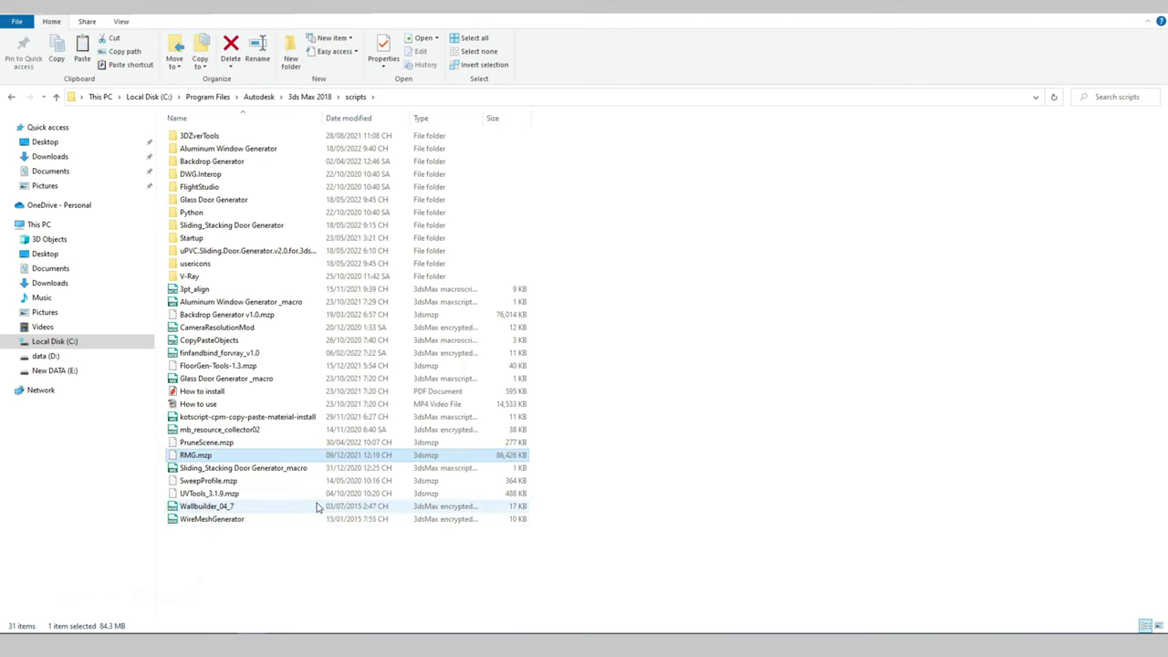
click(350, 231)
click(516, 20)
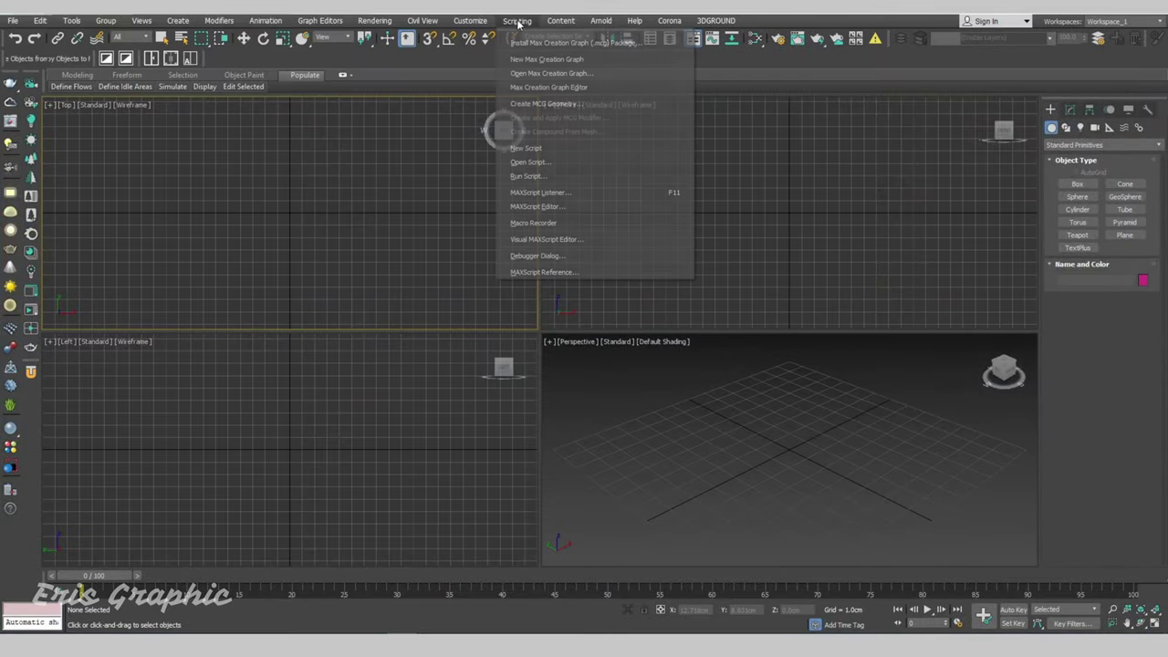
Run the RMG.mzp installer script and dismiss its message.
click(535, 181)
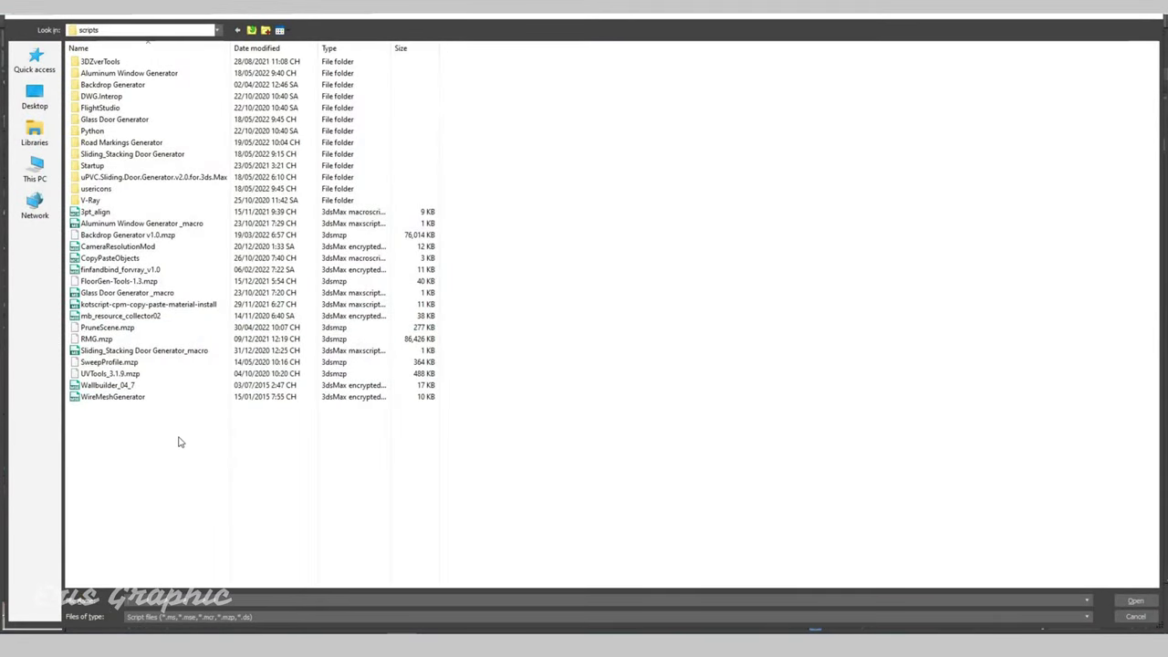
double_click(97, 338)
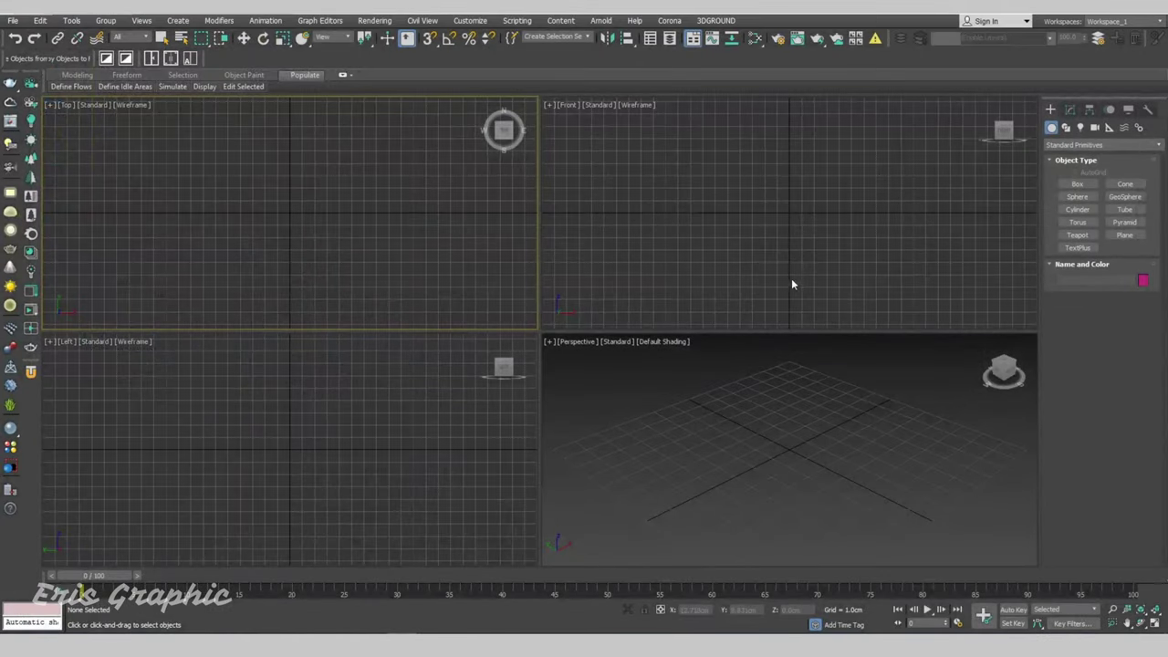
click(677, 427)
Run the Road Markings Generator macro script from its folder.
click(727, 251)
click(516, 20)
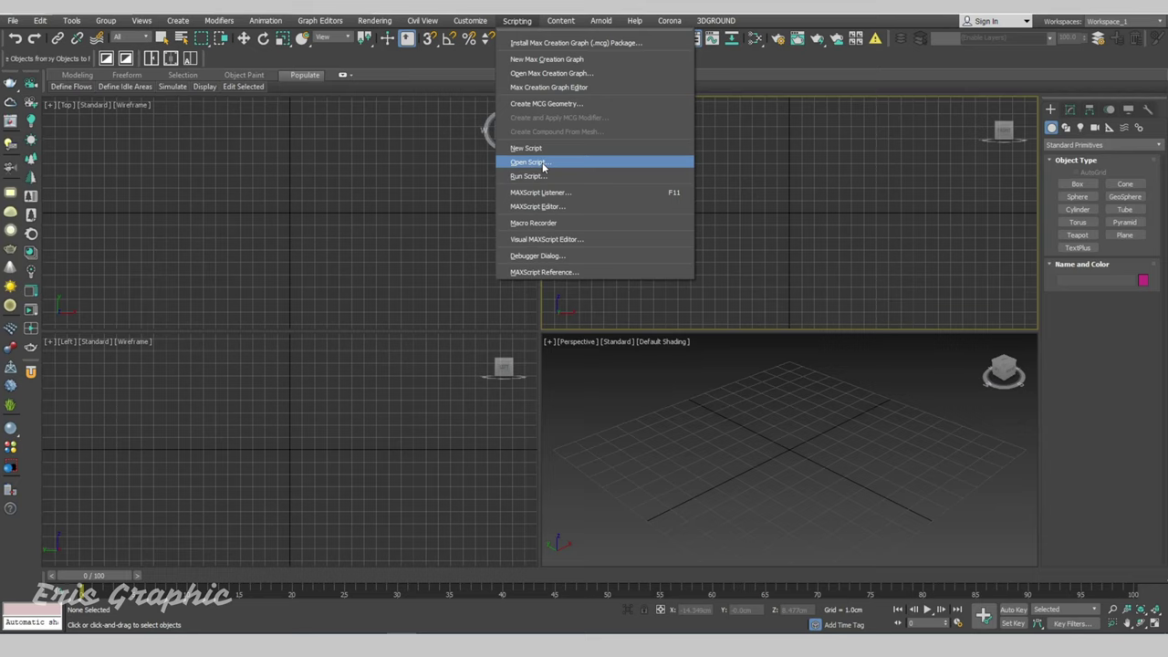
click(538, 176)
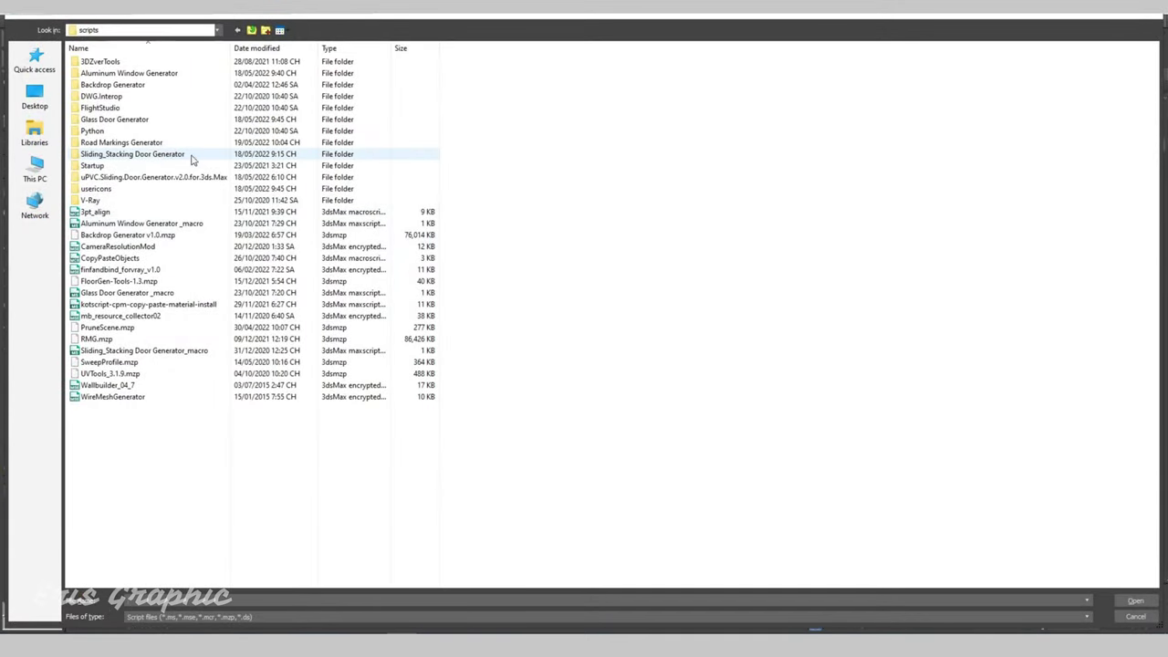
double_click(122, 143)
double_click(159, 133)
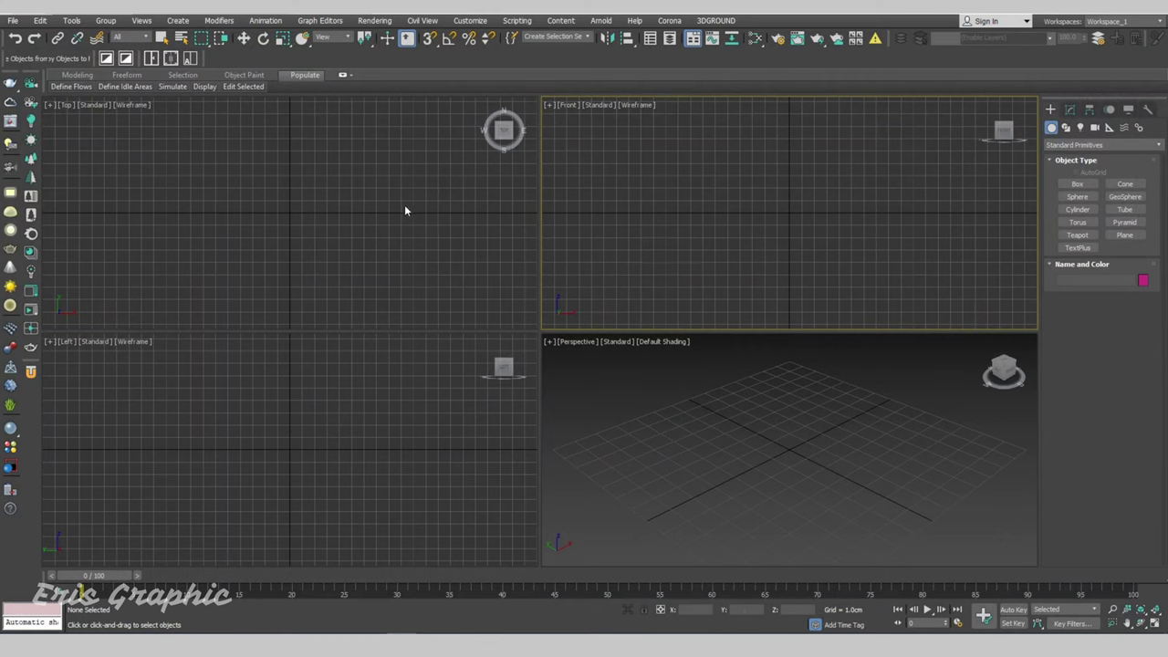
Create a new custom toolbar named 'road' in Customize User Interface.
click(470, 21)
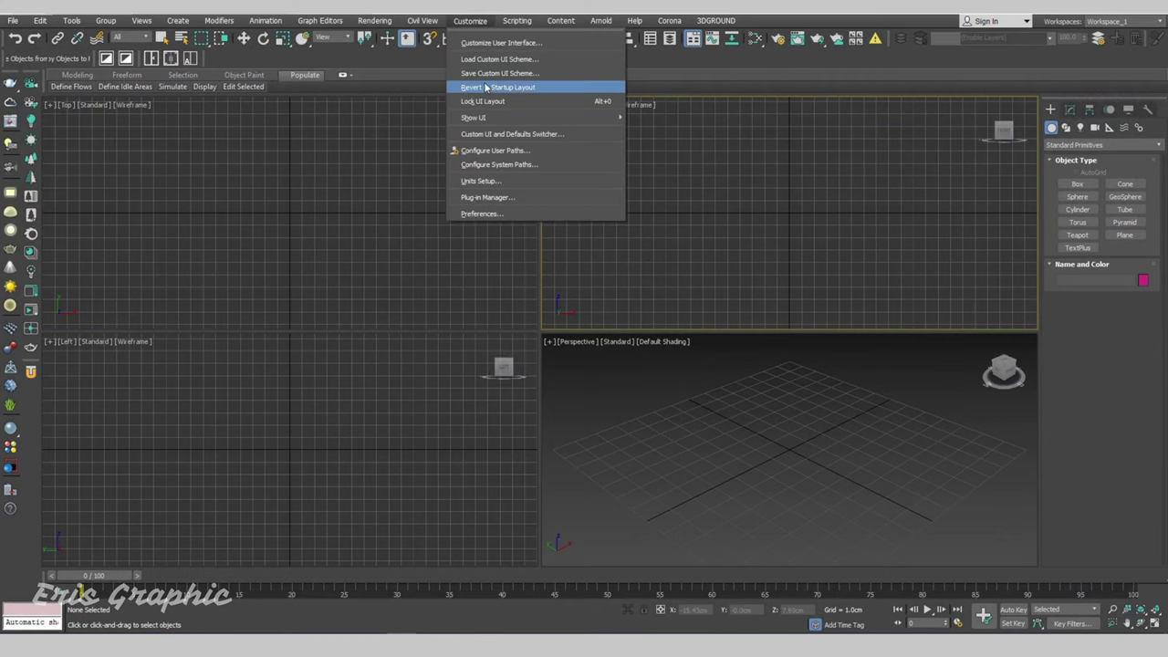
click(488, 43)
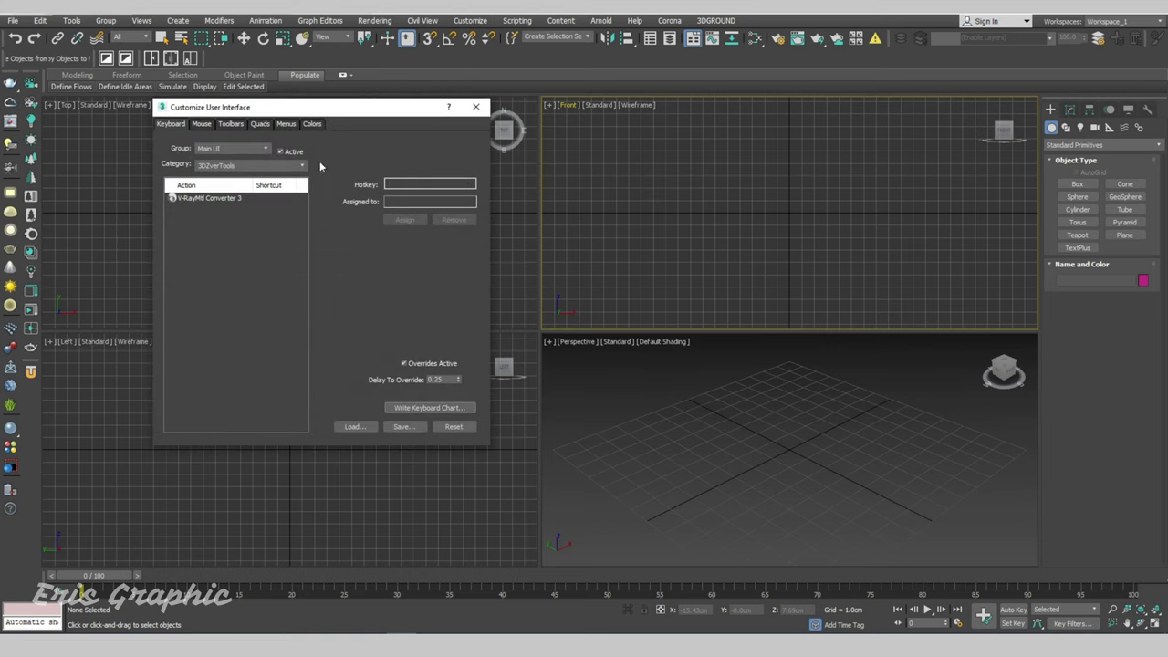
click(232, 124)
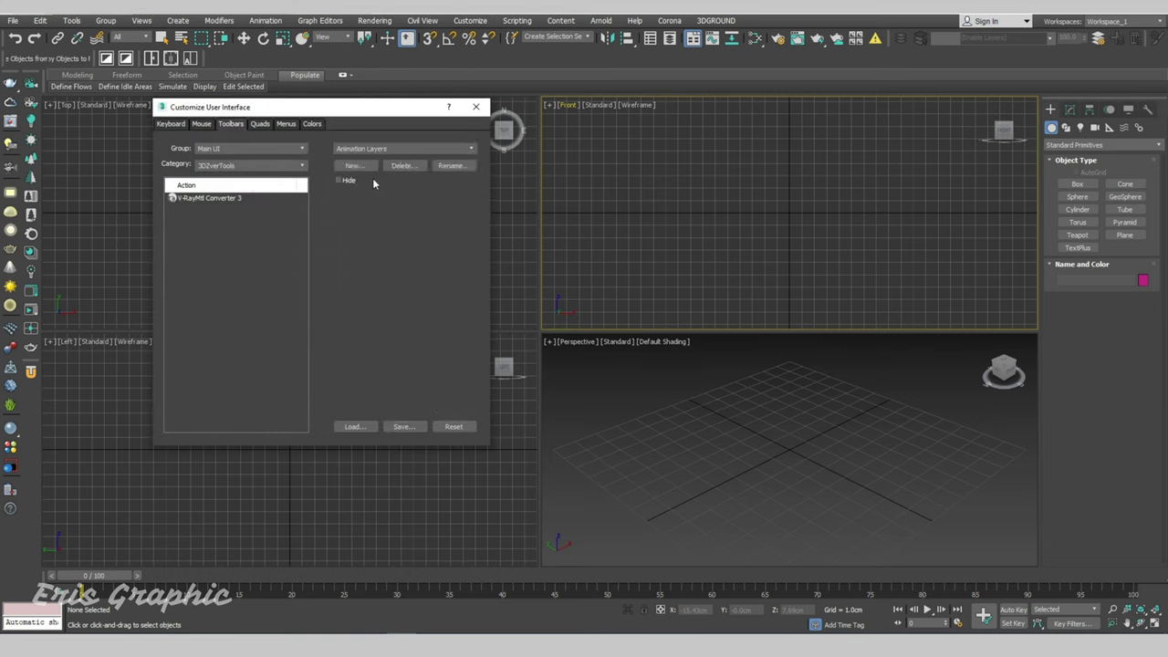
click(363, 167)
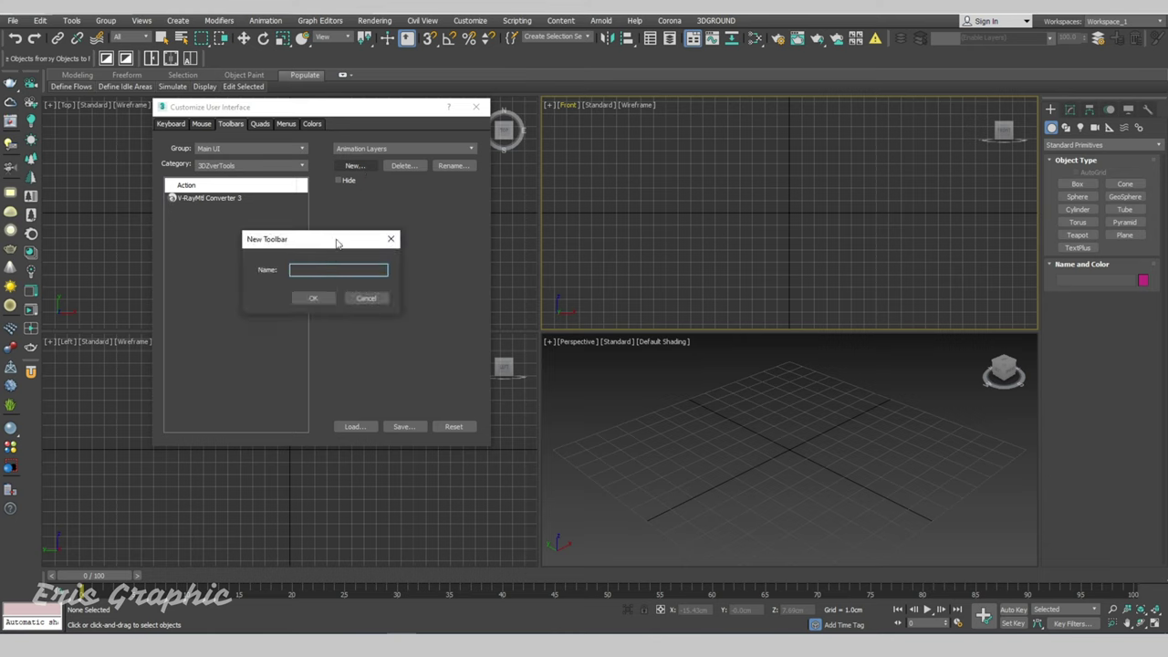
drag(336, 242, 678, 187)
text(road)
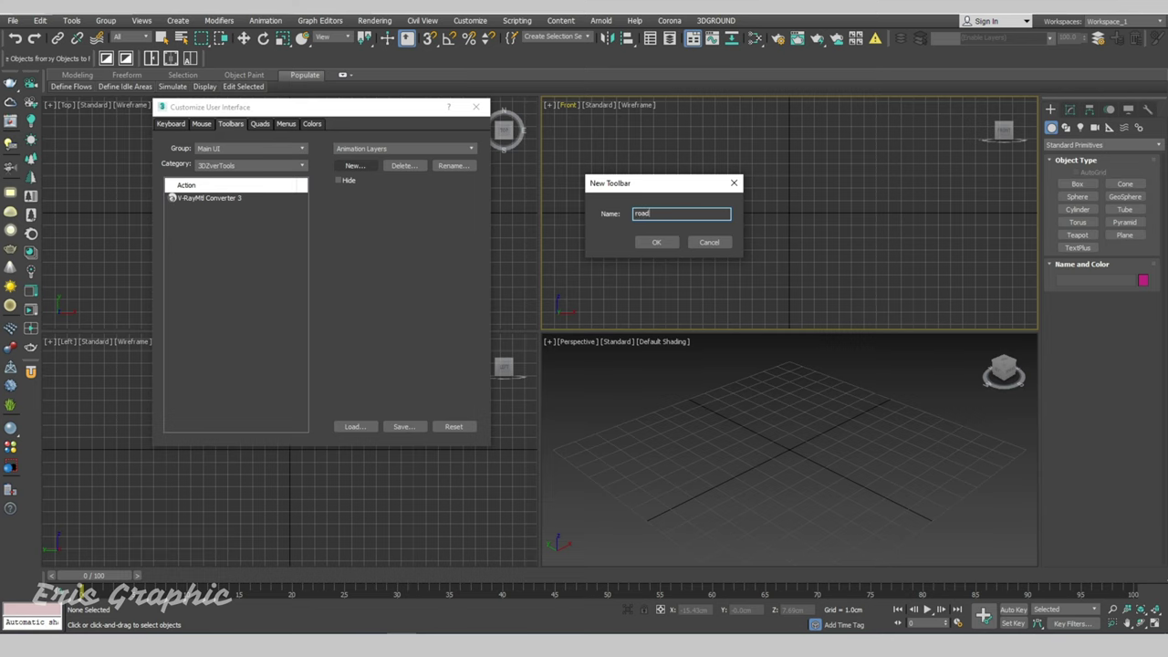
key(Return)
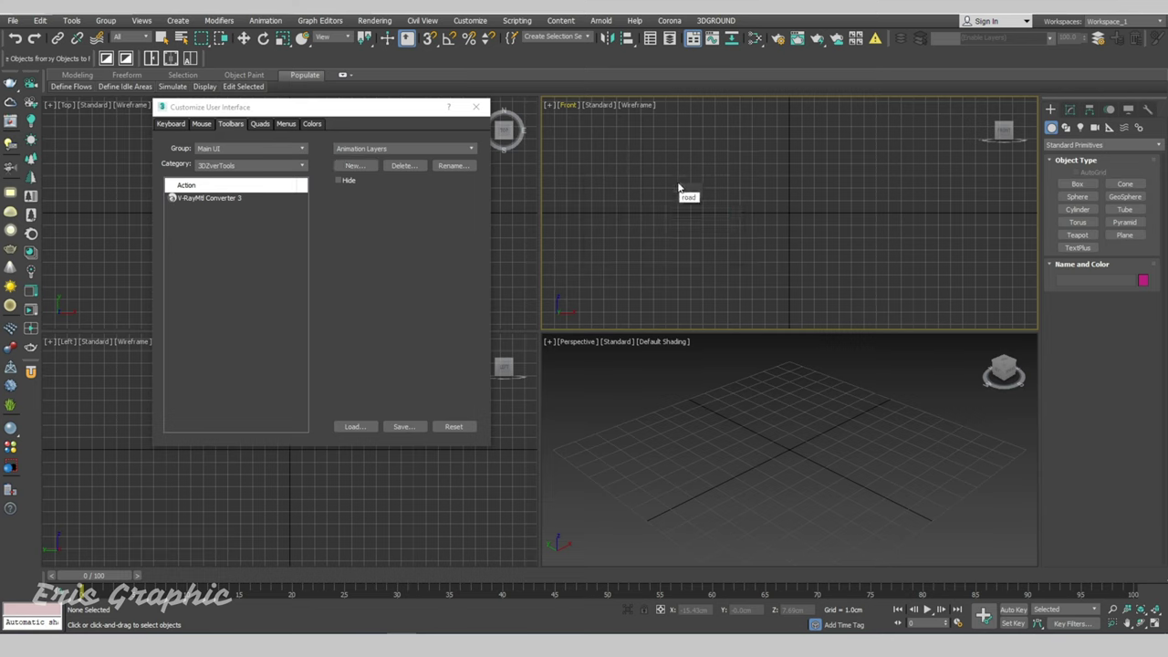
Add Road Markings Generator from ArchvizTools to the road toolbar and dock it.
click(268, 165)
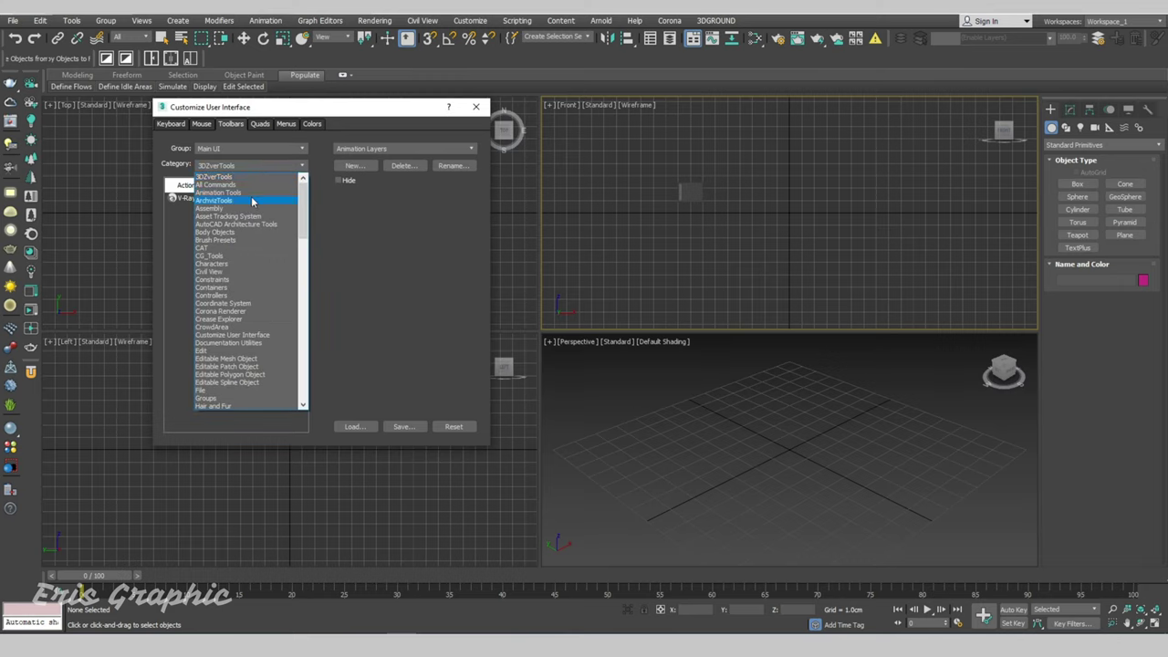
click(250, 202)
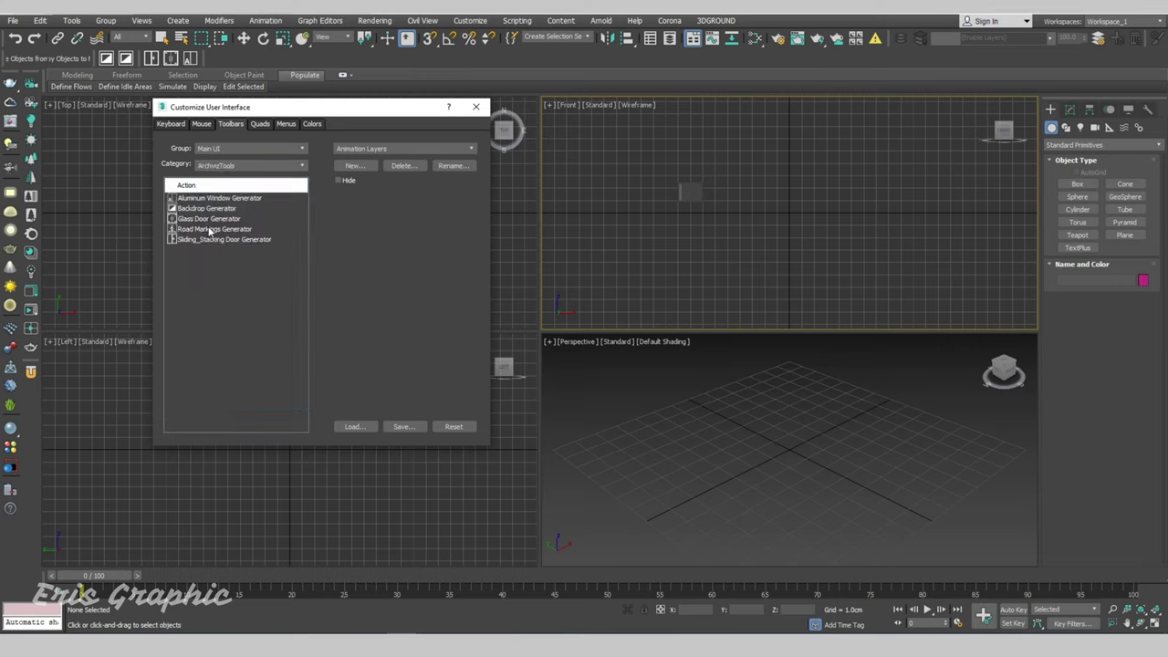
click(194, 233)
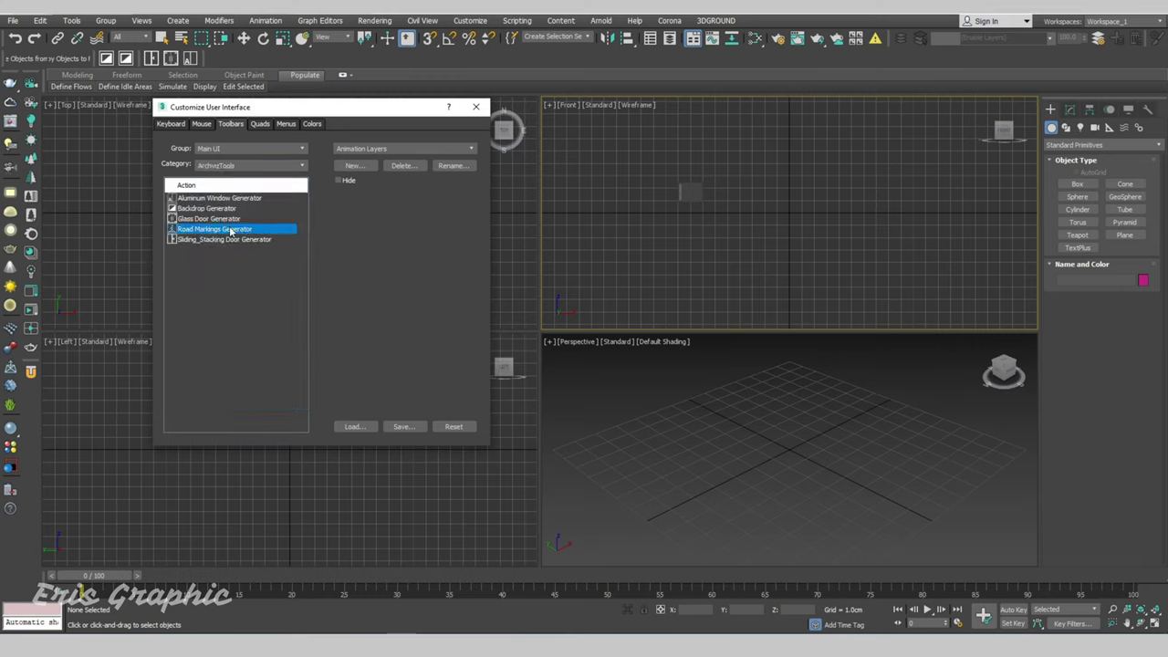
drag(685, 187, 685, 188)
click(479, 109)
drag(684, 188, 217, 60)
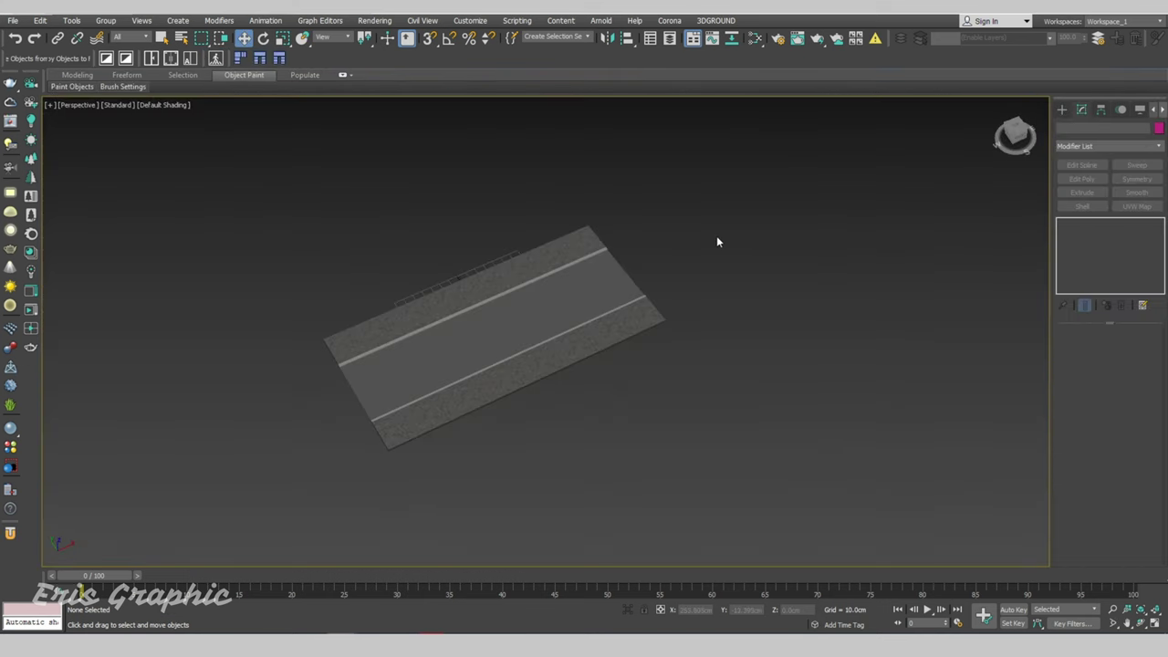
Confirm Units Setup and System Unit Setup are set to Metric Centimeters.
click(469, 20)
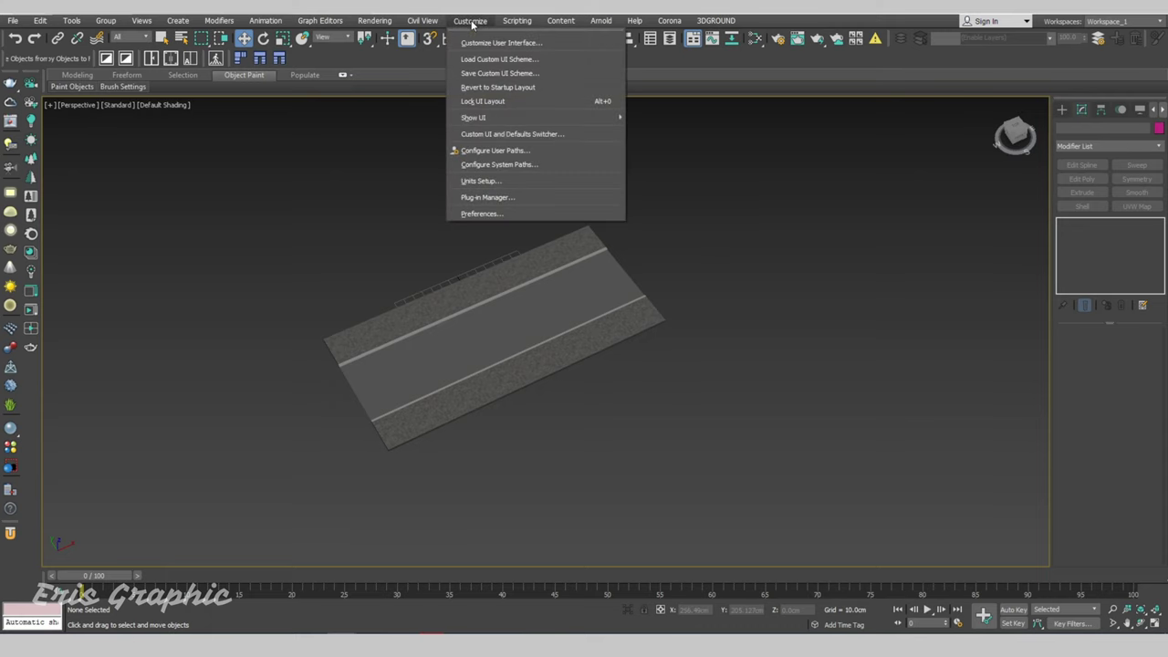
click(498, 181)
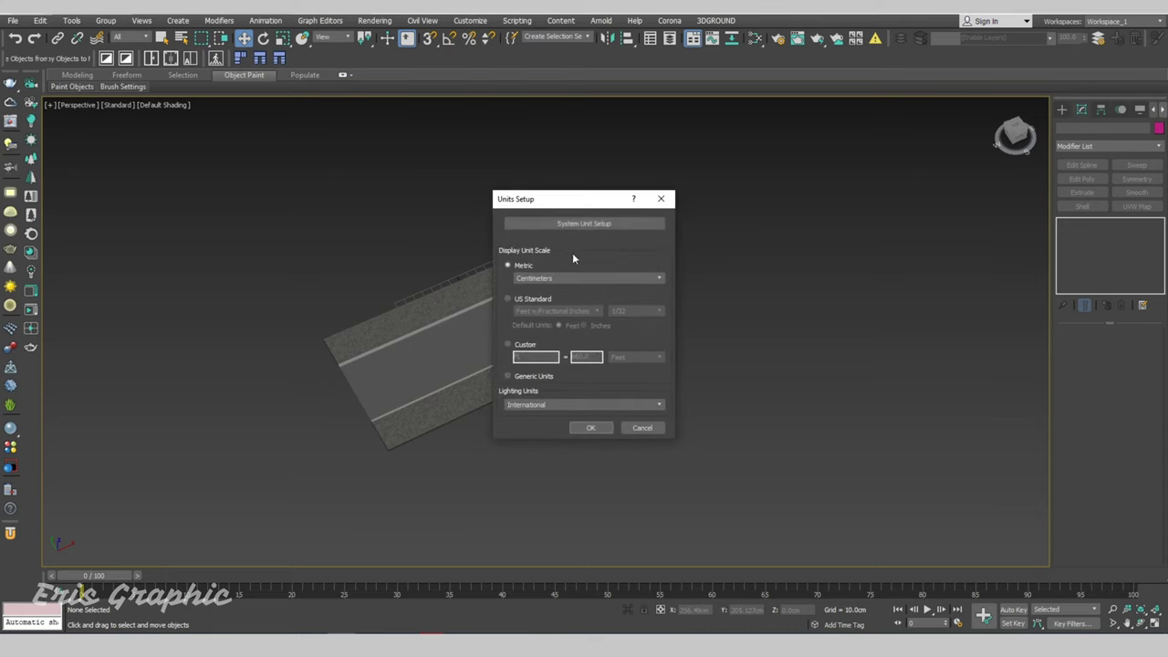
click(581, 221)
click(654, 245)
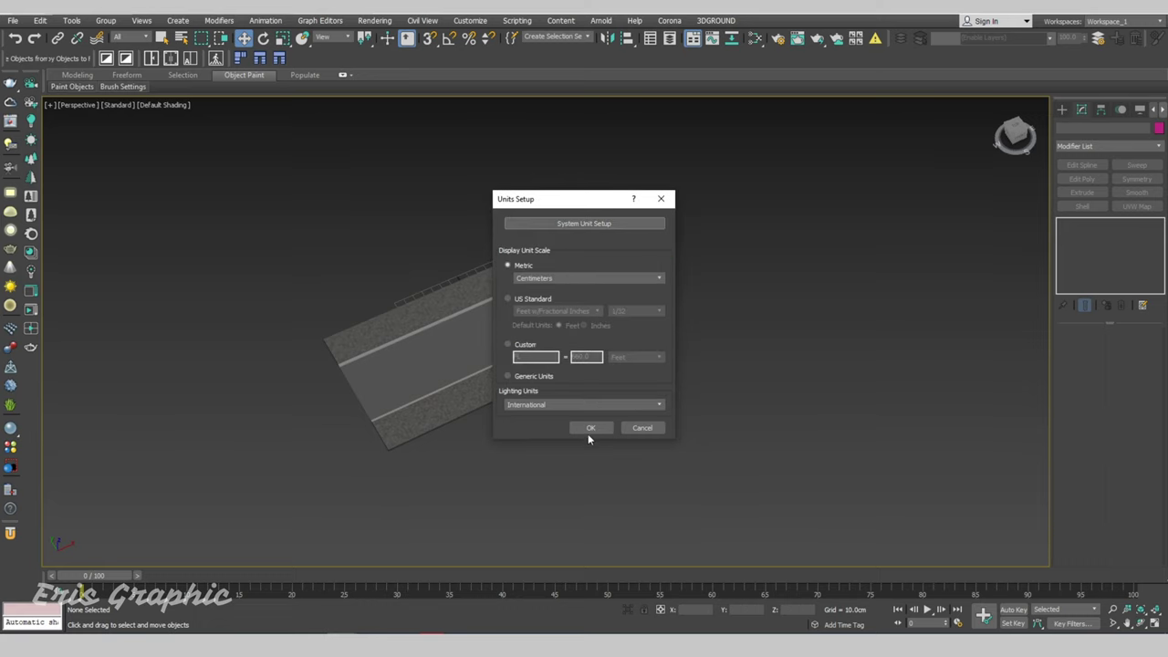
click(590, 427)
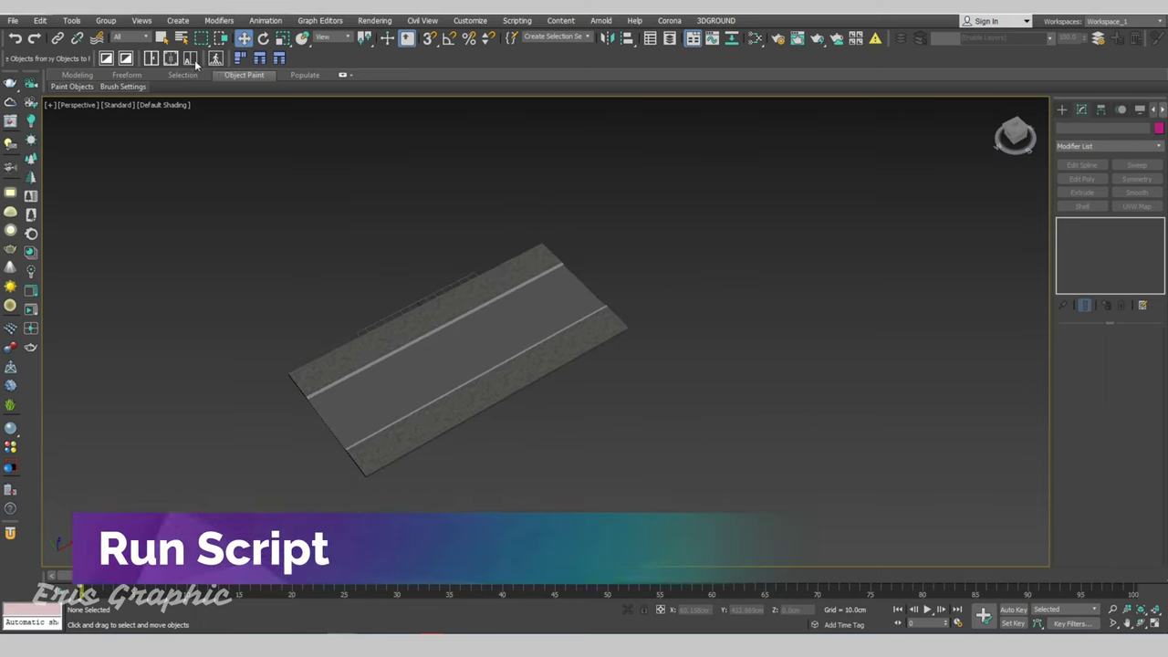
Launch Road Markings Generator, tick Centimeters, and show the Pedestrian Crossing – Dashed Lines panel.
click(242, 40)
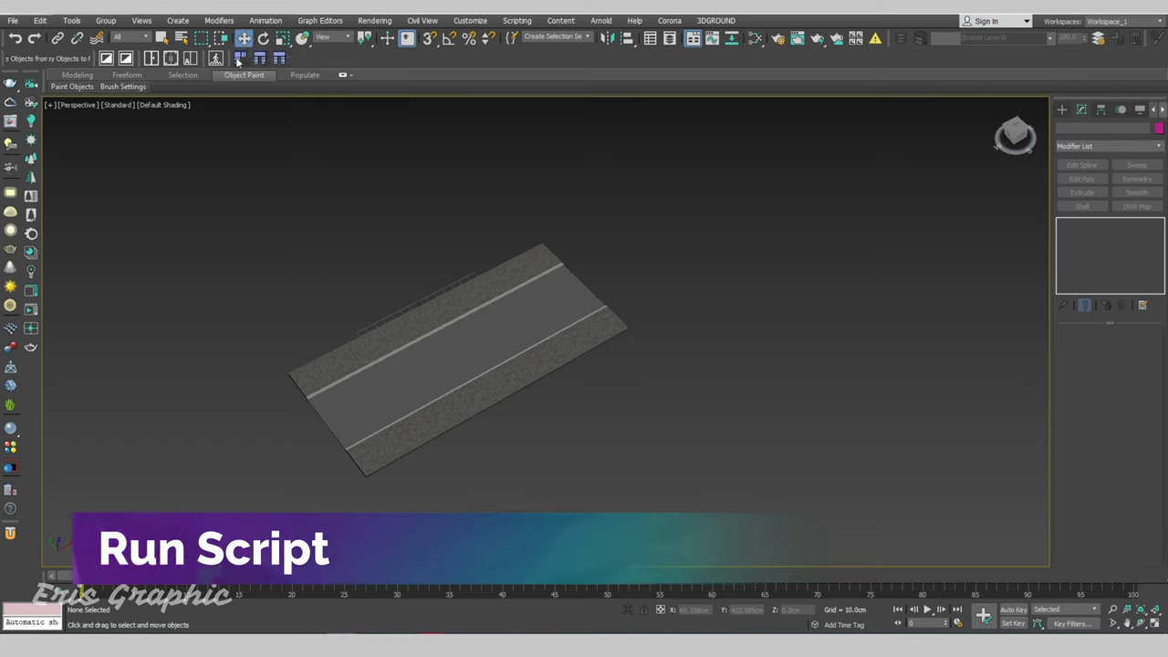
click(215, 57)
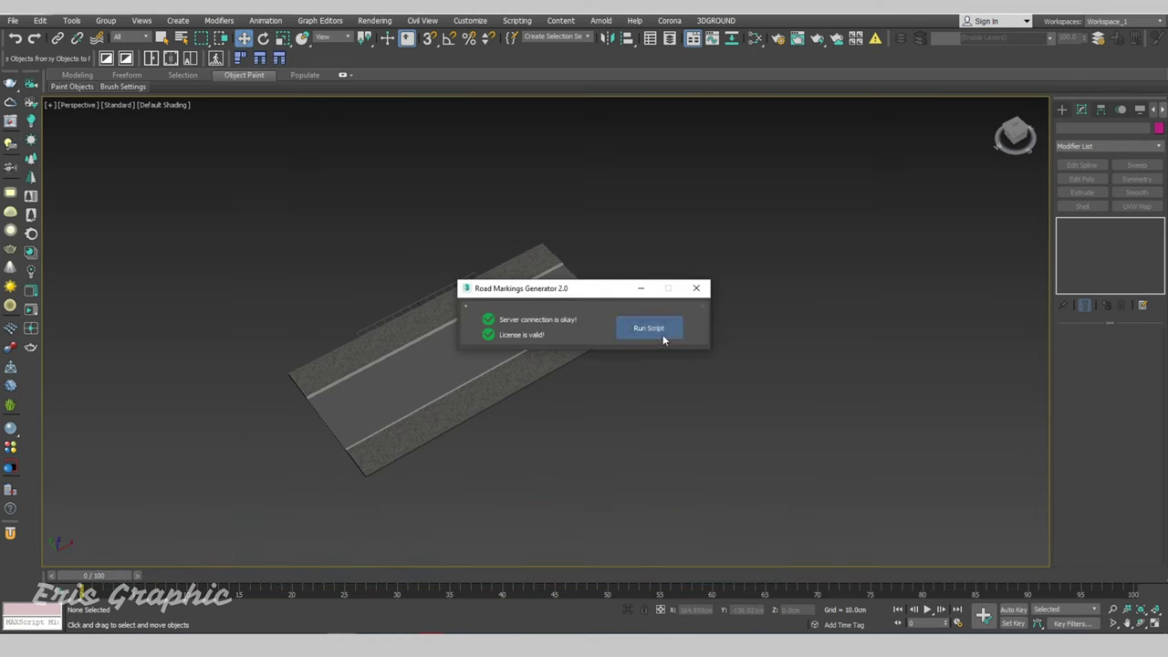
click(650, 329)
click(660, 239)
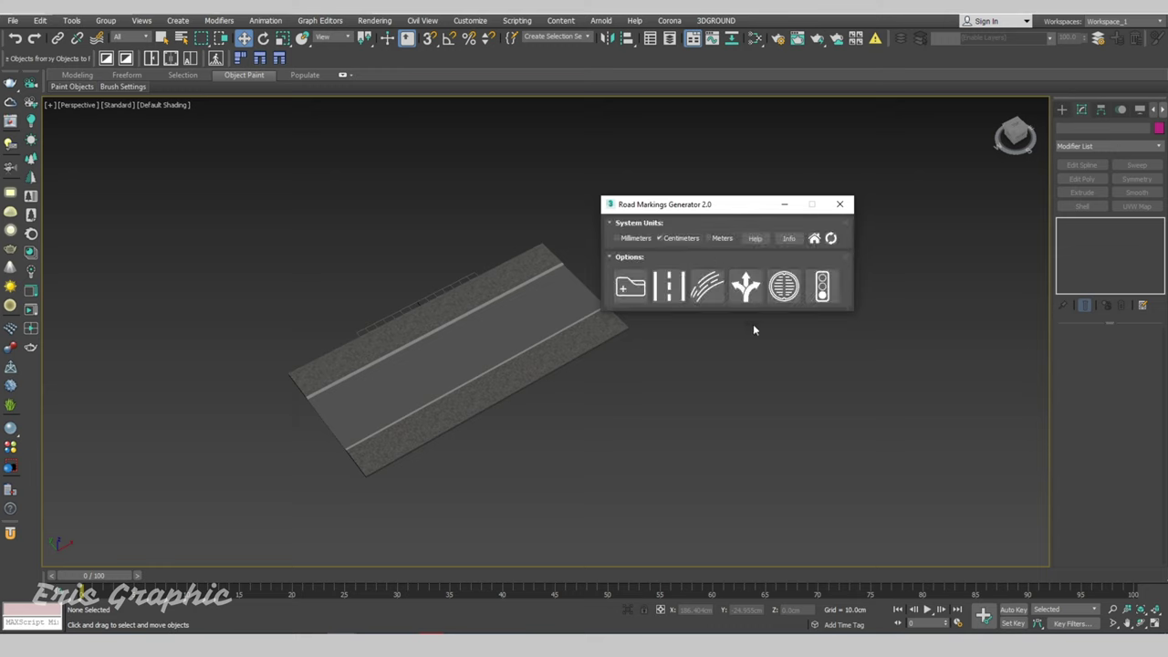
drag(719, 206, 726, 148)
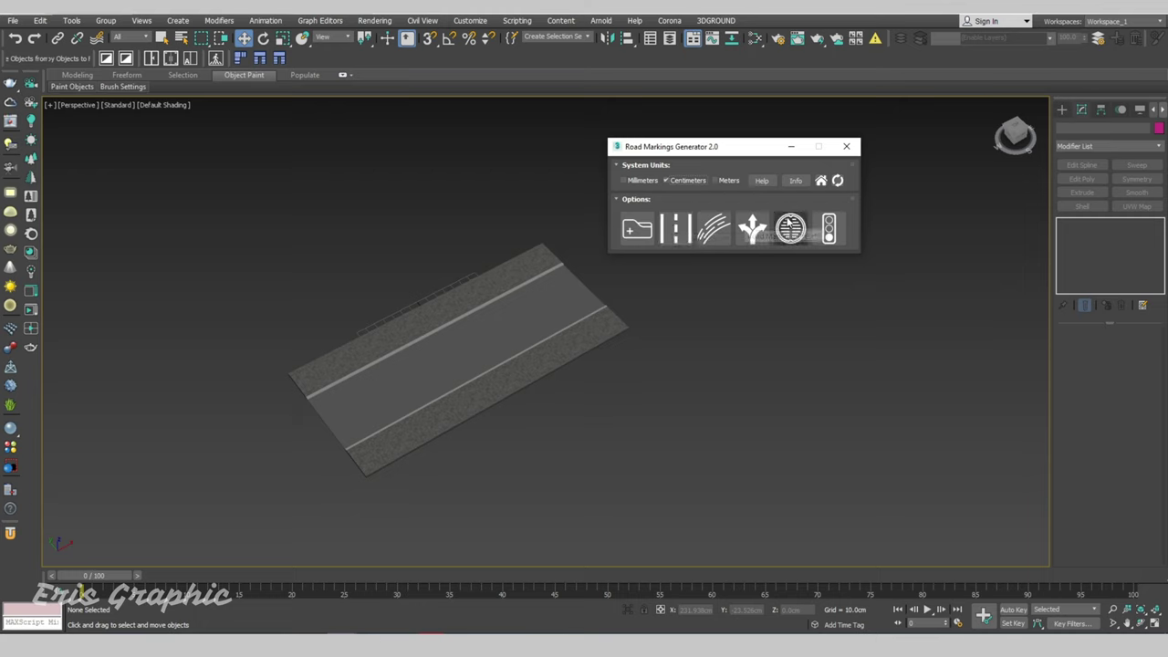
click(686, 235)
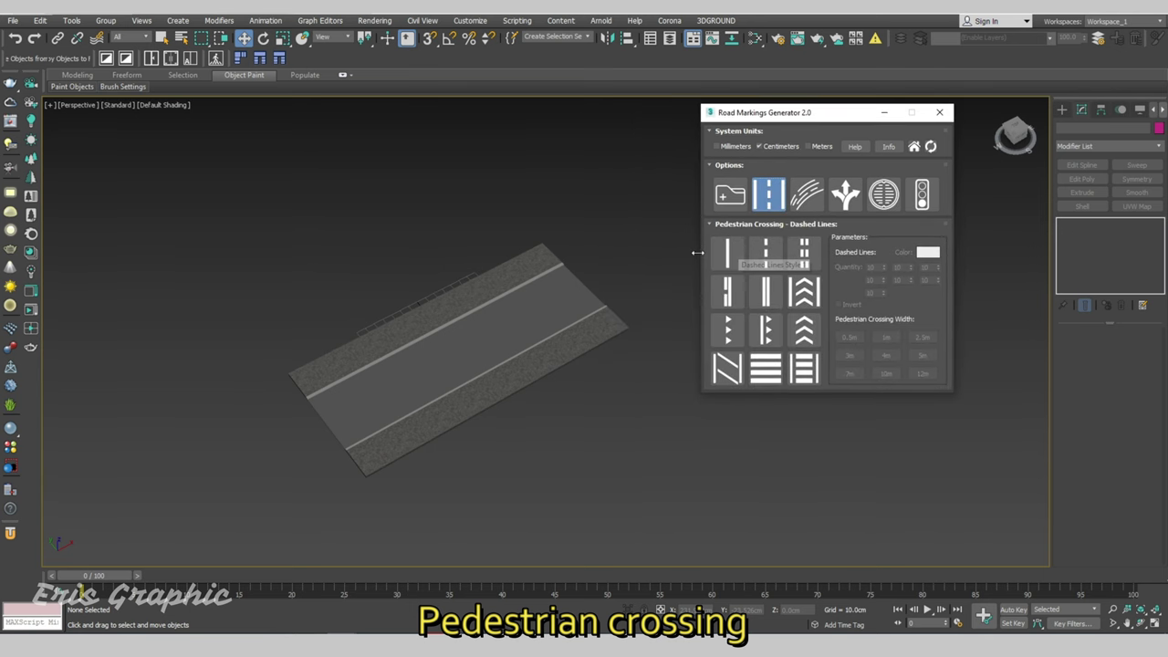
Switch to Top view, zoom out, hide the grid and adjust snap settings.
scroll(584, 206, up, 5)
key(t)
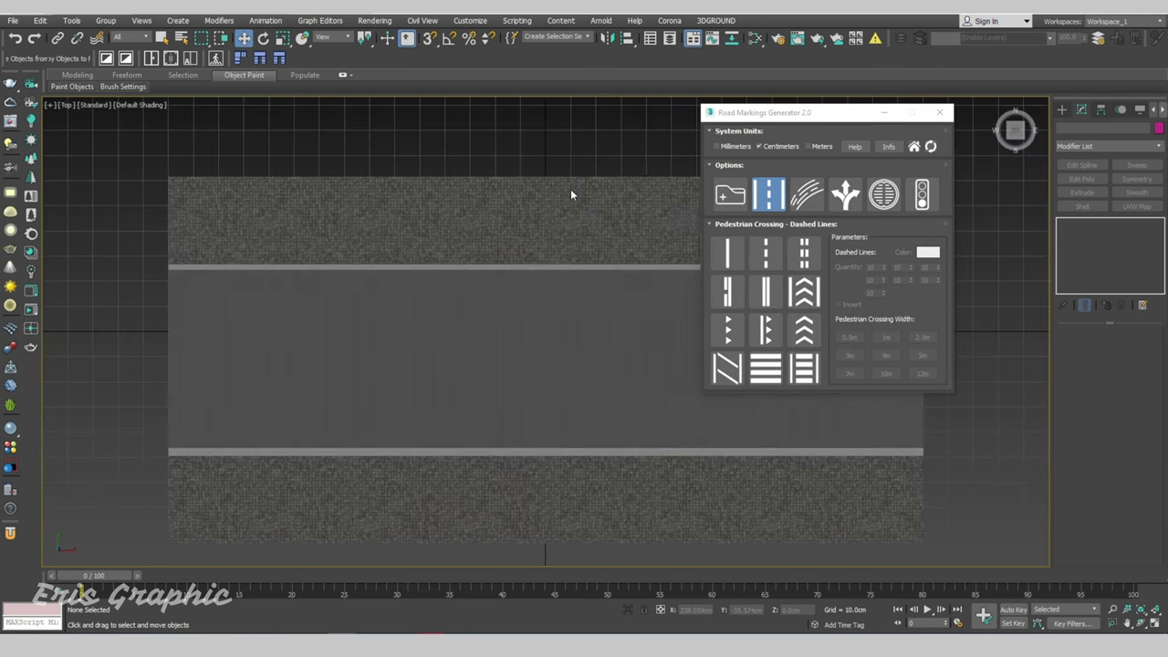
scroll(570, 194, down, 8)
middle_drag(595, 237, 386, 262)
key(g)
shift+right_click(439, 242)
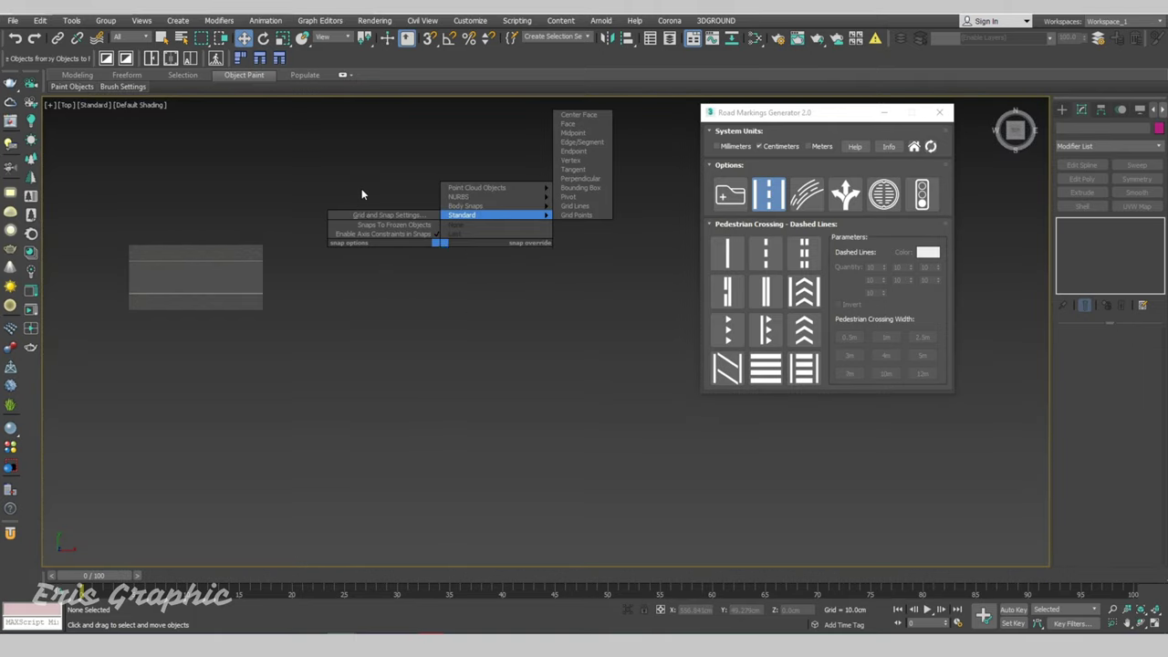
click(366, 213)
shift+right_click(394, 222)
click(393, 128)
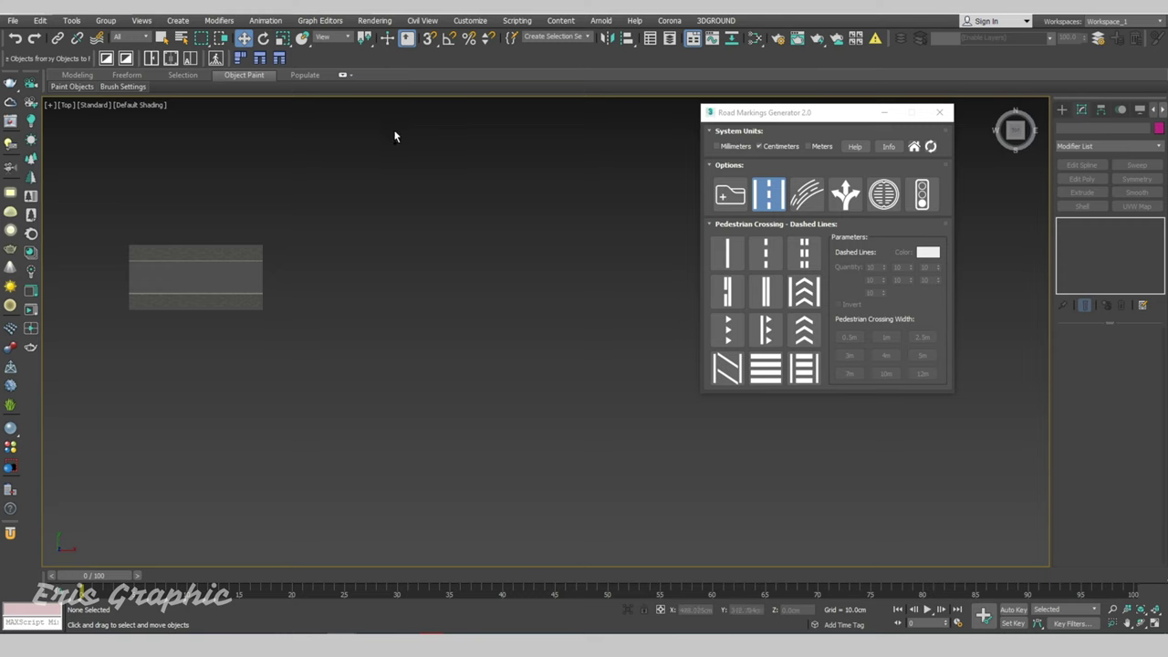
right_click(393, 55)
click(412, 93)
Draw a long horizontal line spline and a short vertical line beside the road.
click(385, 215)
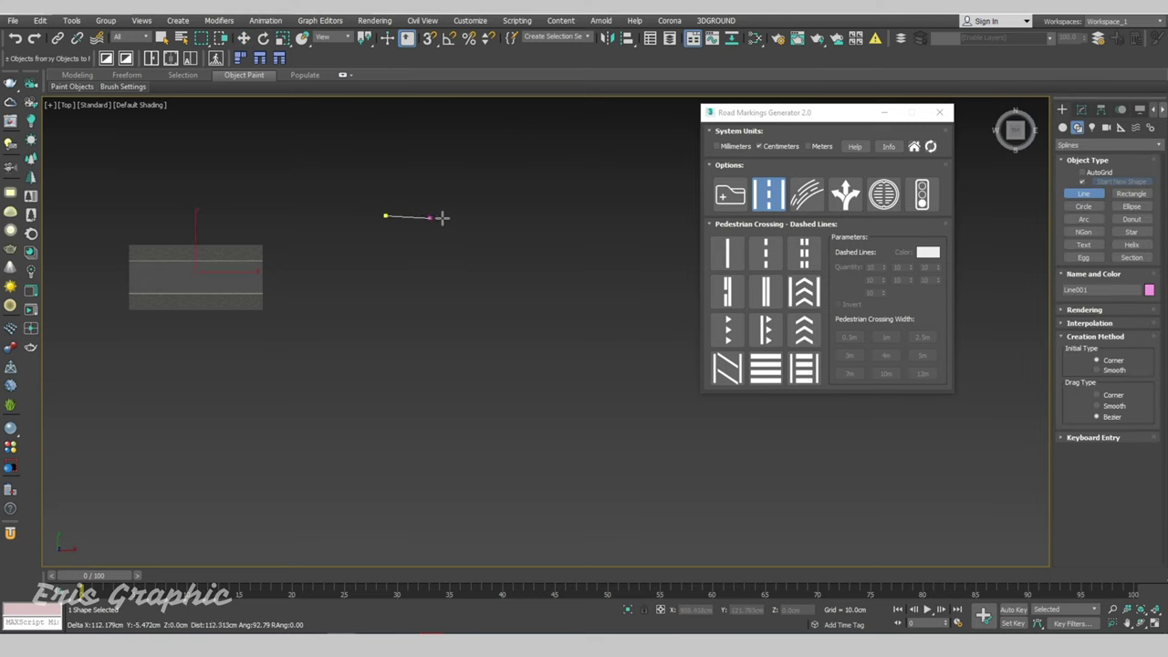
click(620, 216)
right_click(401, 150)
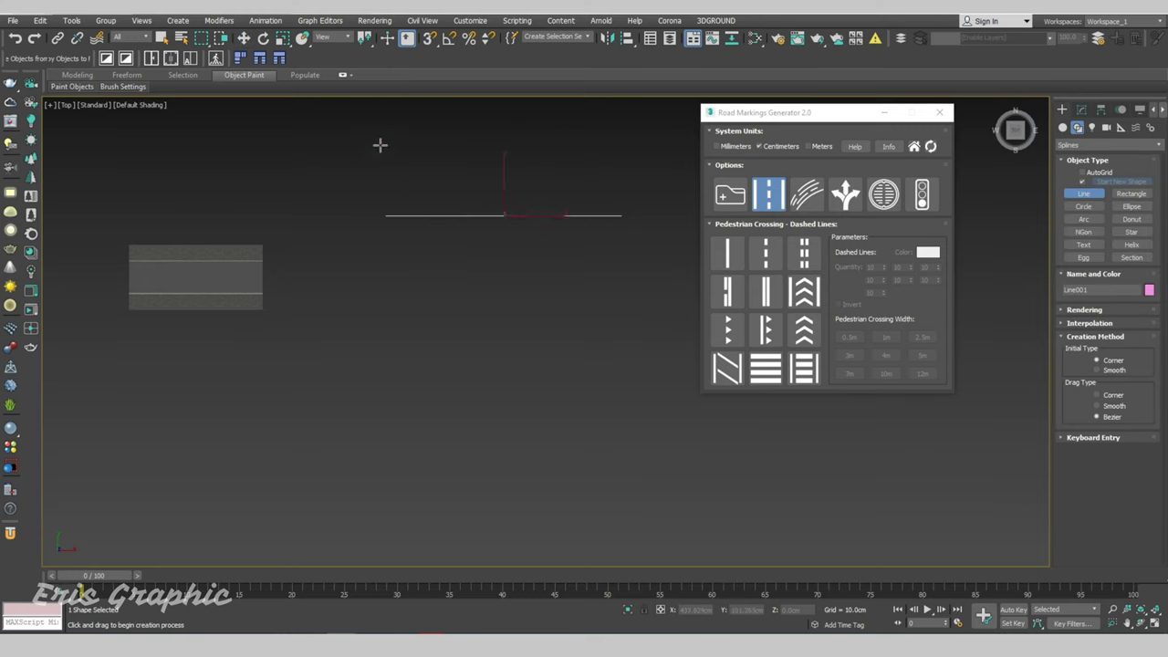
shift+right_click(303, 261)
click(318, 239)
ctrl+right_click(355, 201)
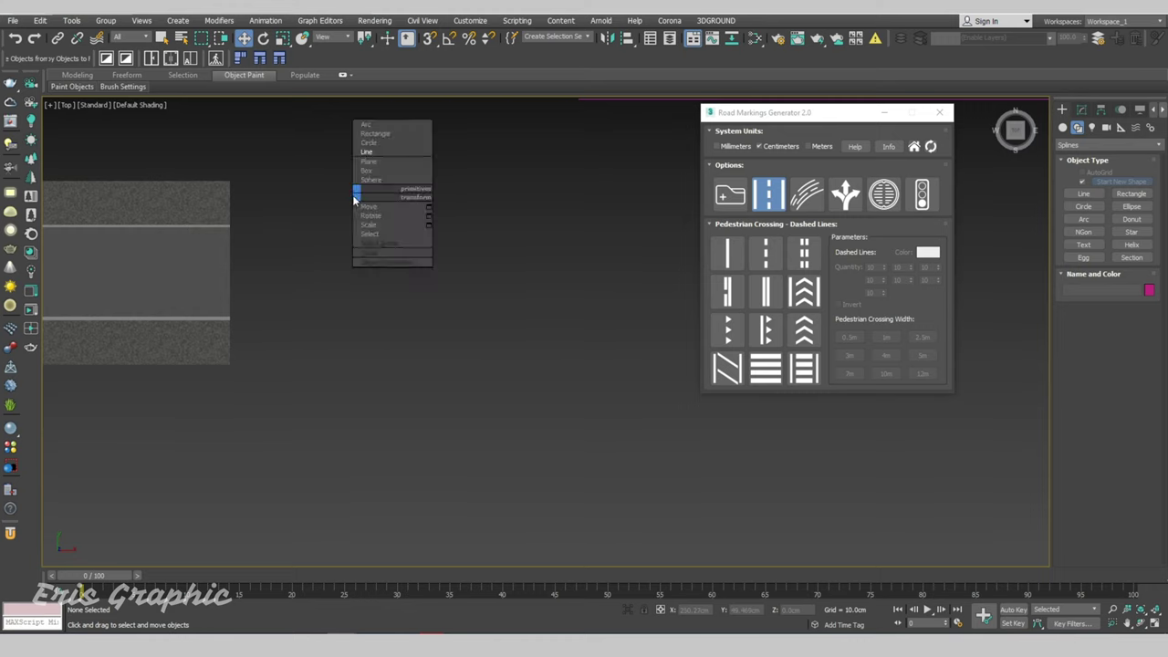
click(367, 152)
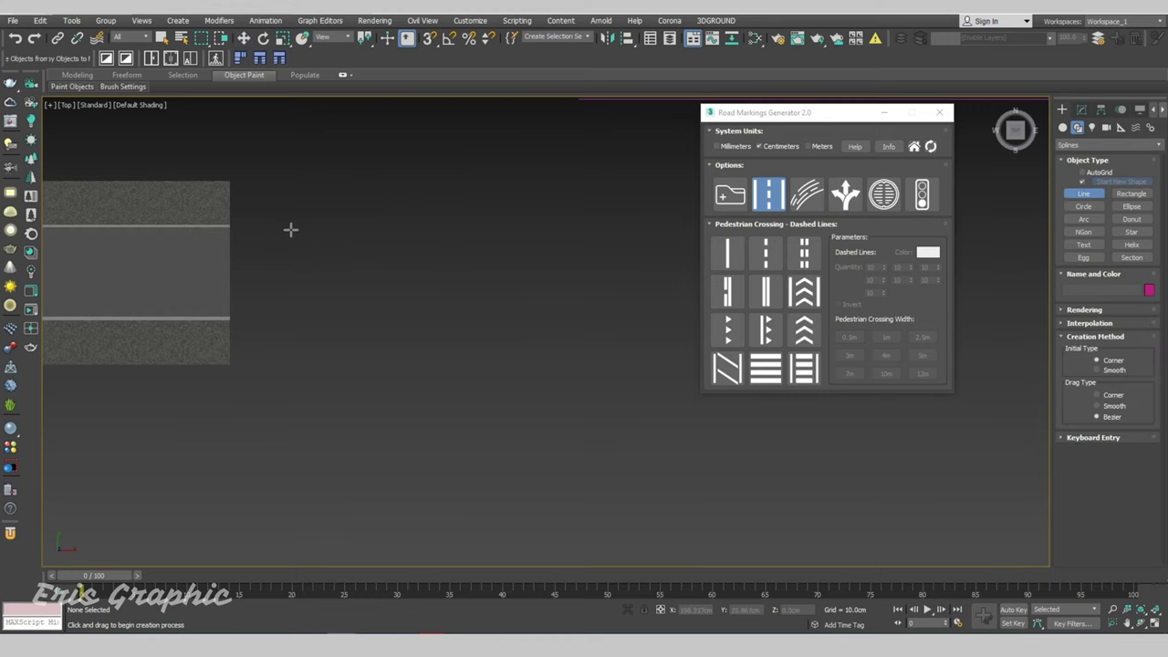
click(290, 222)
click(291, 307)
right_click(359, 247)
right_click(360, 228)
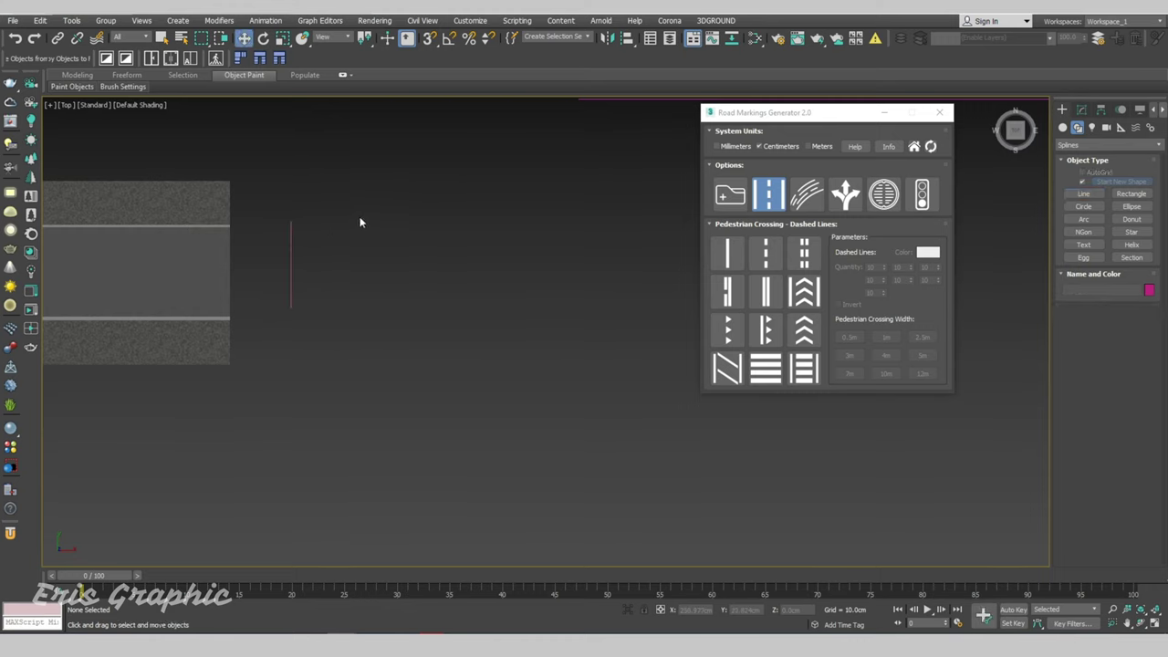
Draw a curved line spline beside the road.
scroll(427, 302, down, 3)
mouse_move(426, 302)
middle_down()
mouse_move(385, 361)
mouse_move(369, 354)
middle_up()
ctrl+right_click(392, 339)
click(389, 310)
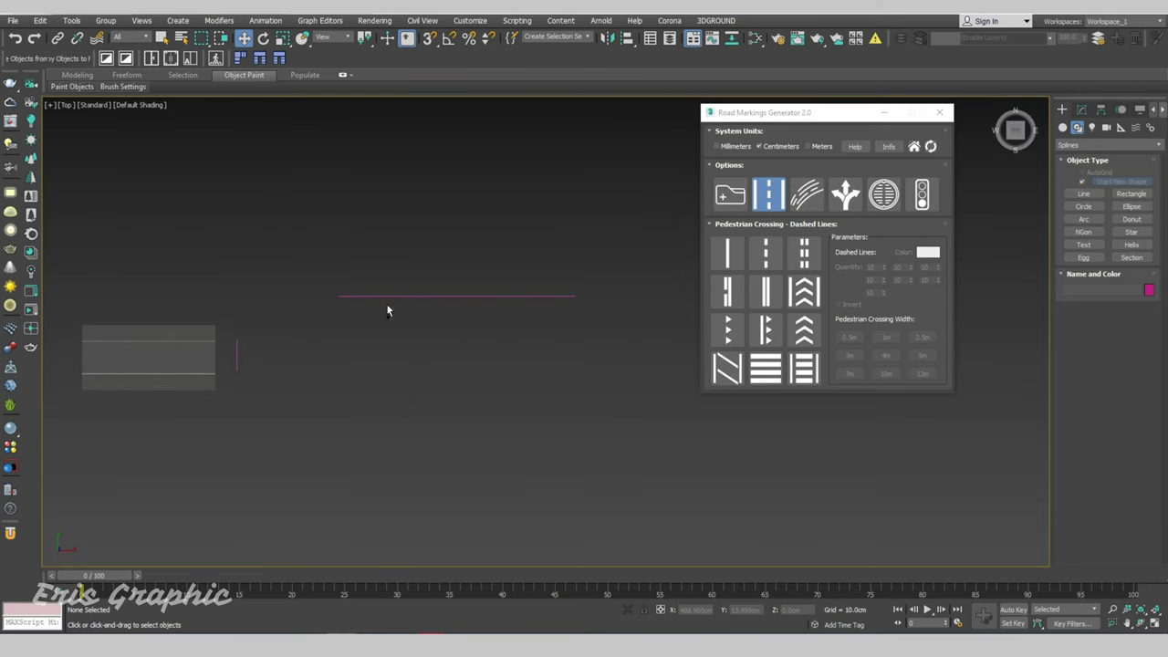
click(239, 248)
drag(406, 223, 423, 247)
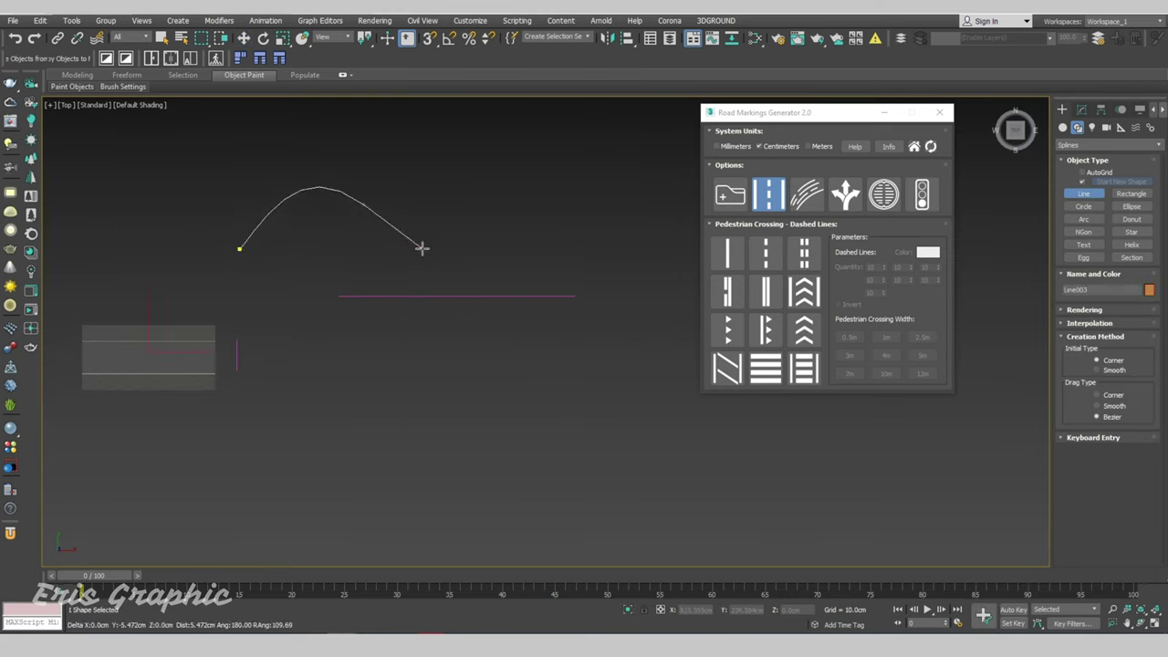
click(562, 184)
right_click(406, 160)
right_click(406, 159)
key(Delete)
scroll(278, 319, up, 2)
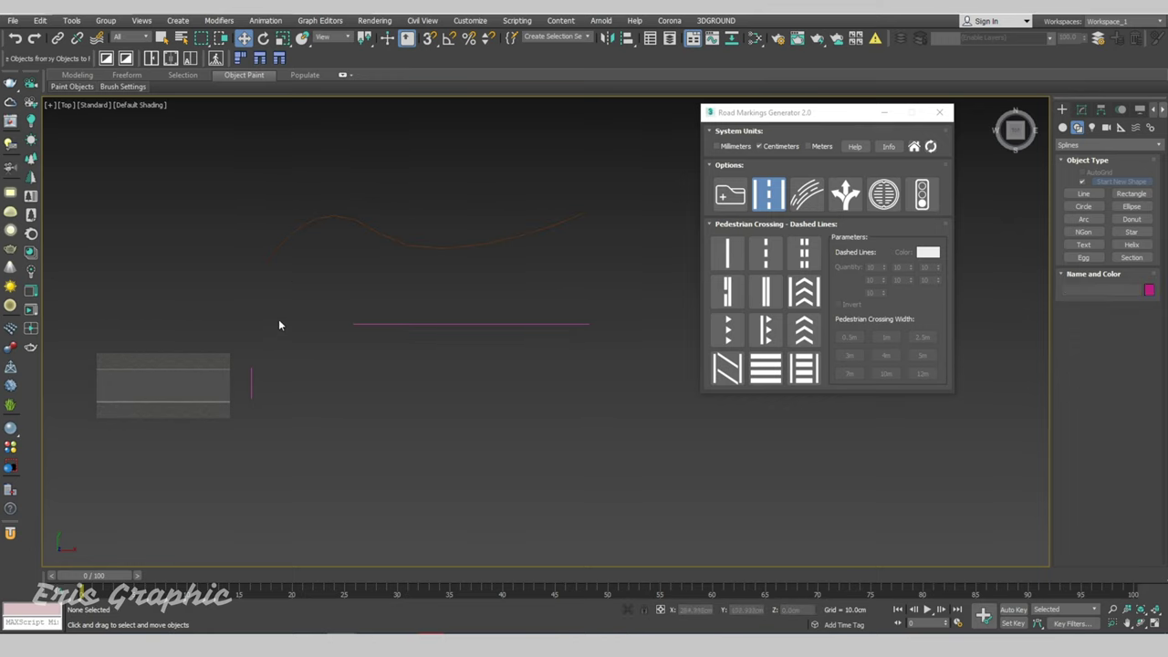
scroll(270, 364, up, 3)
Generate a solid line marking on the short vertical line (Line002).
click(264, 363)
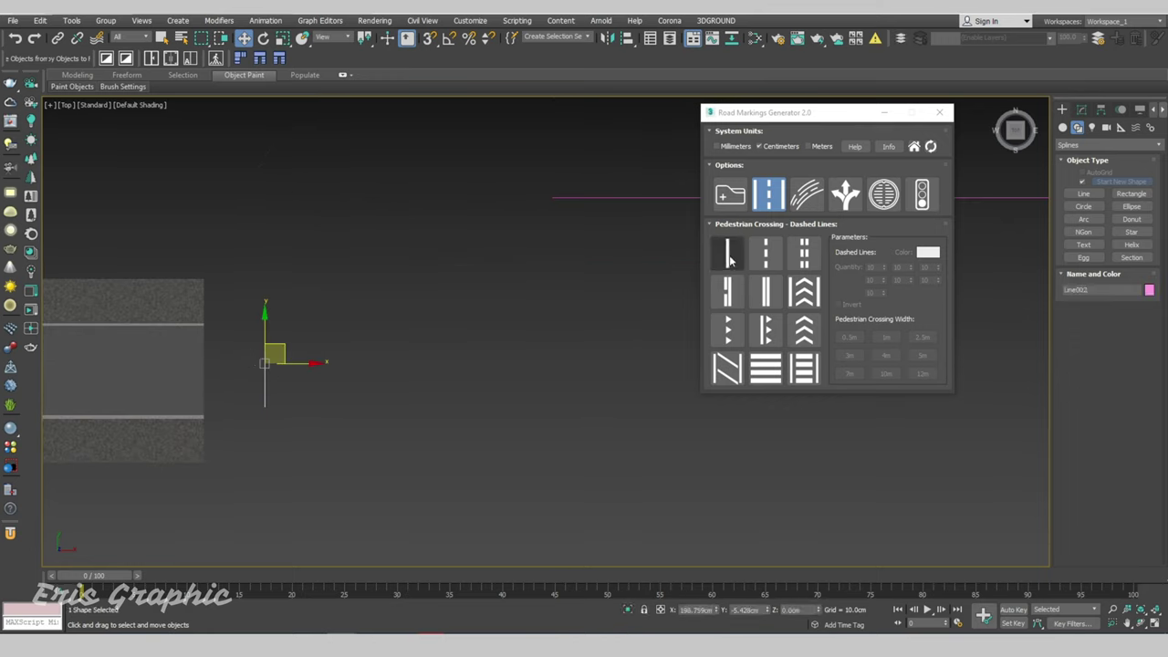
click(727, 253)
click(255, 371)
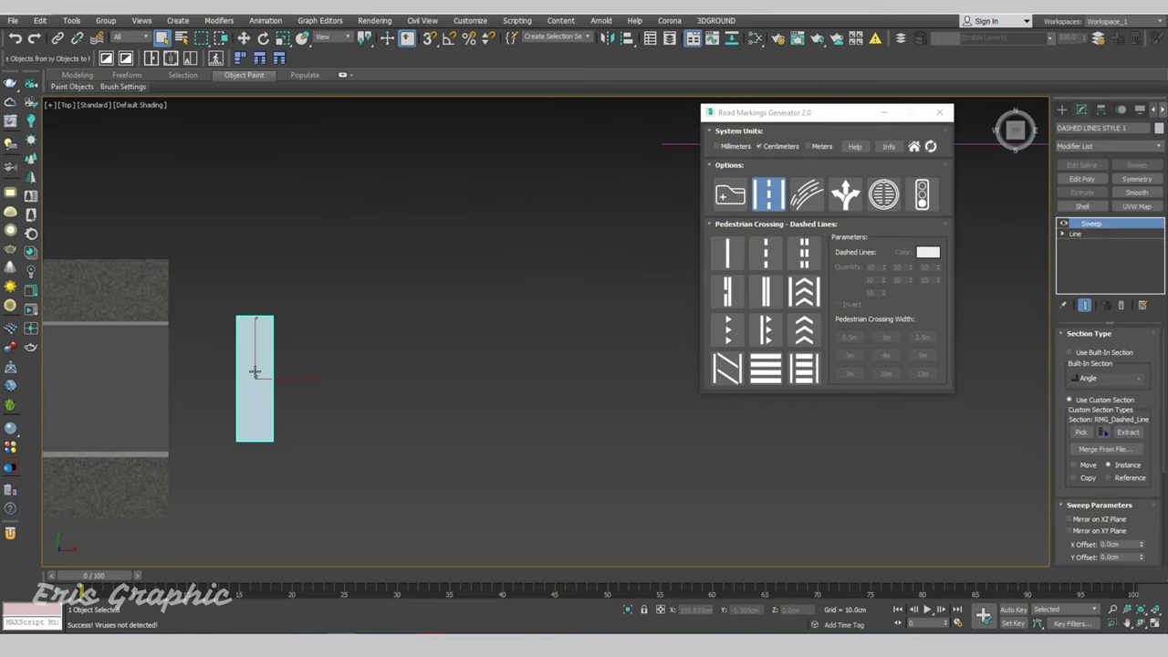
click(529, 382)
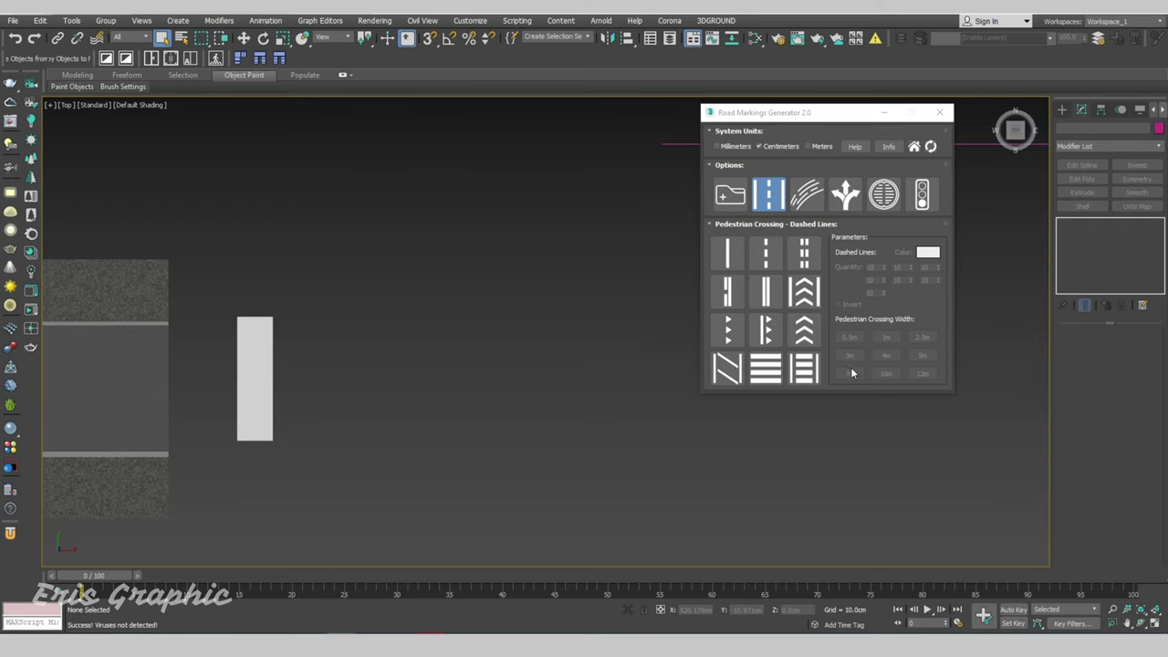
Set the Dashed Lines colour to orange-yellow and regenerate the marking strip.
click(924, 253)
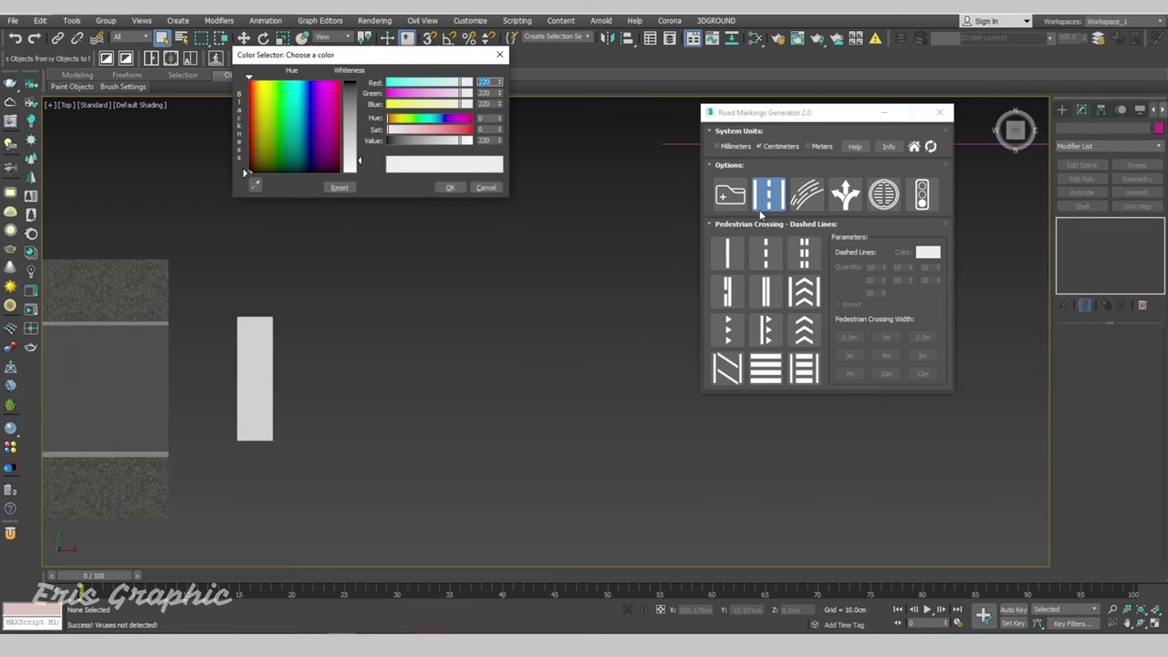
drag(409, 105, 403, 107)
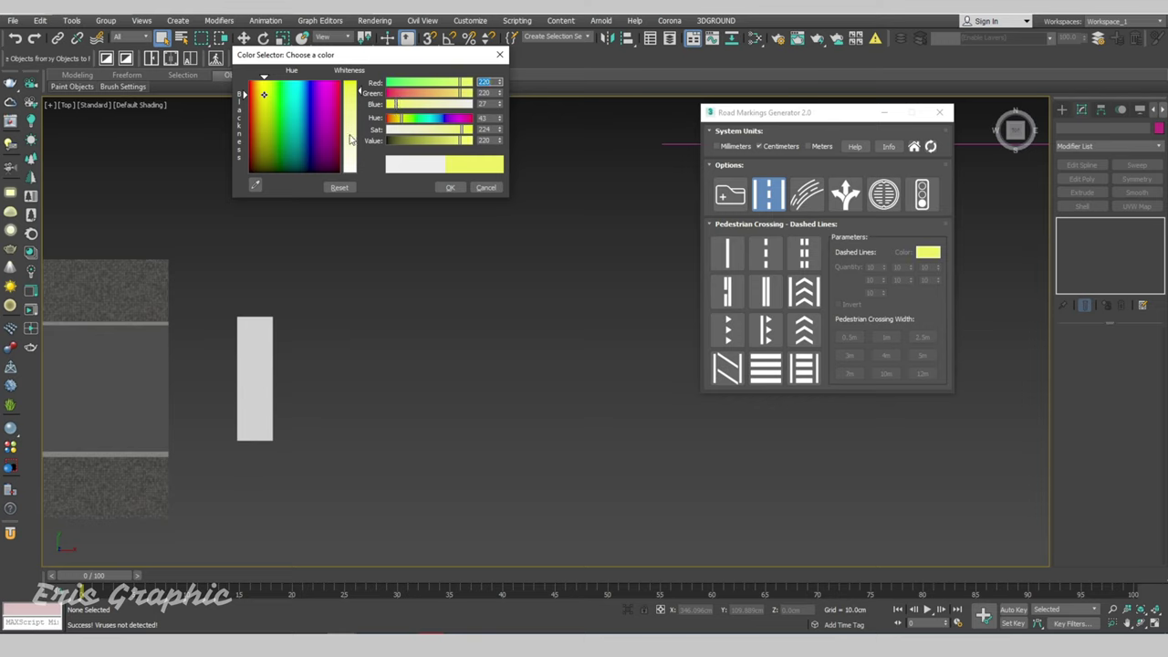
drag(273, 105, 259, 80)
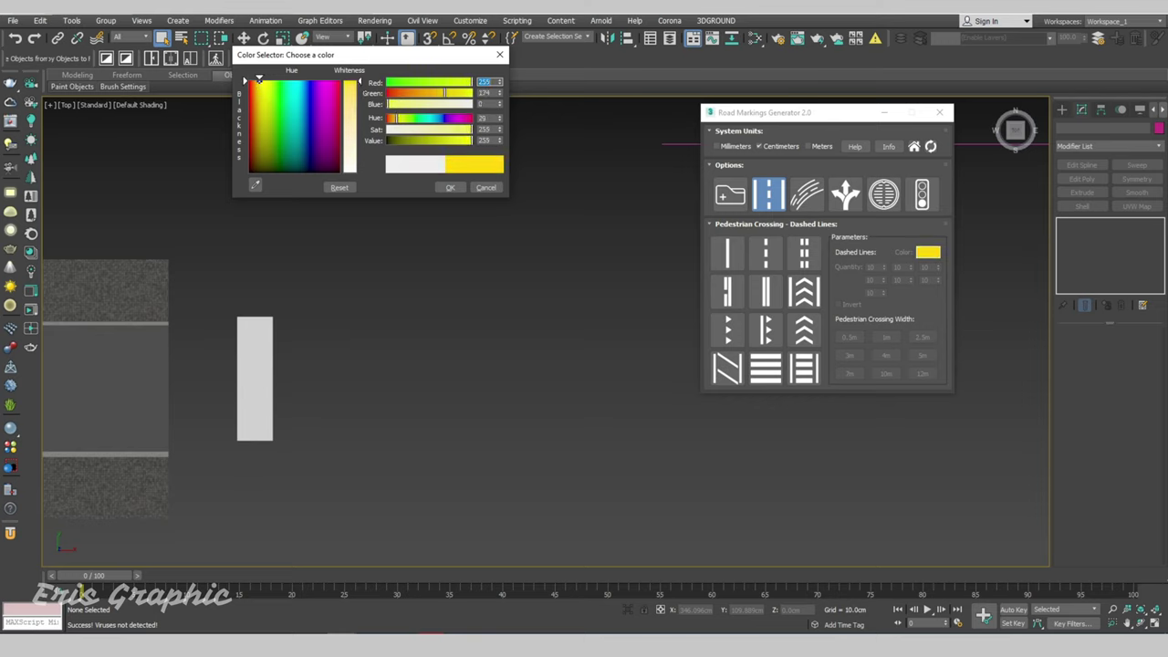
click(450, 188)
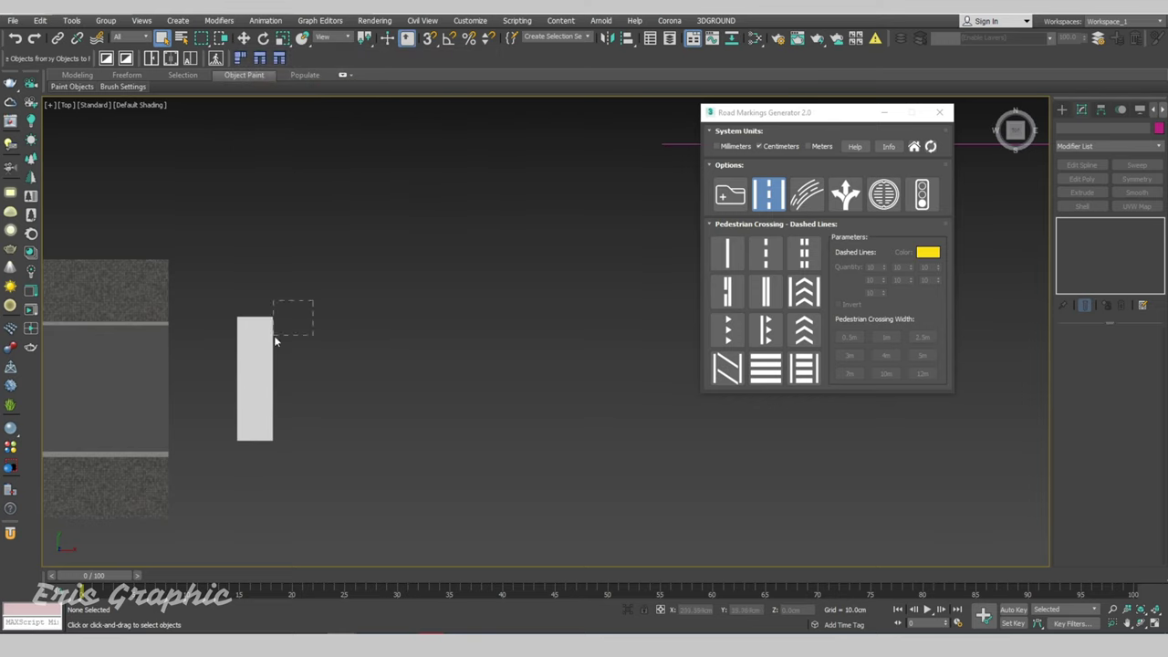
scroll(436, 273, down, 4)
click(385, 317)
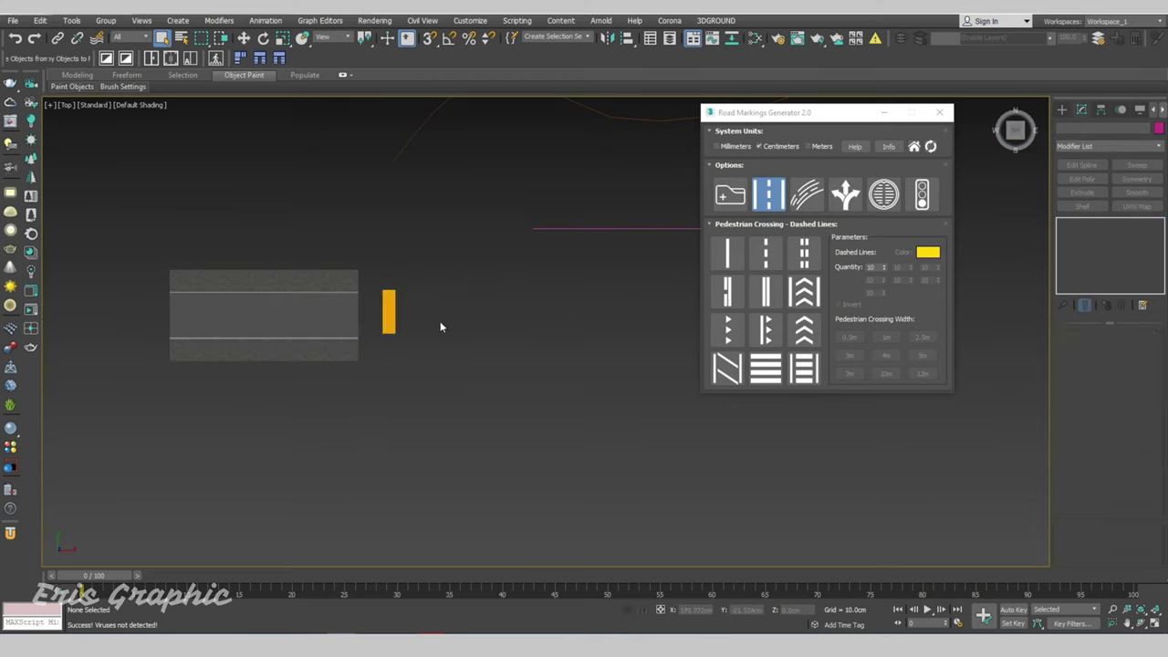
Orbit the viewport to inspect the yellow strip at an angle.
scroll(441, 326, up, 2)
middle_drag(463, 294, 377, 295)
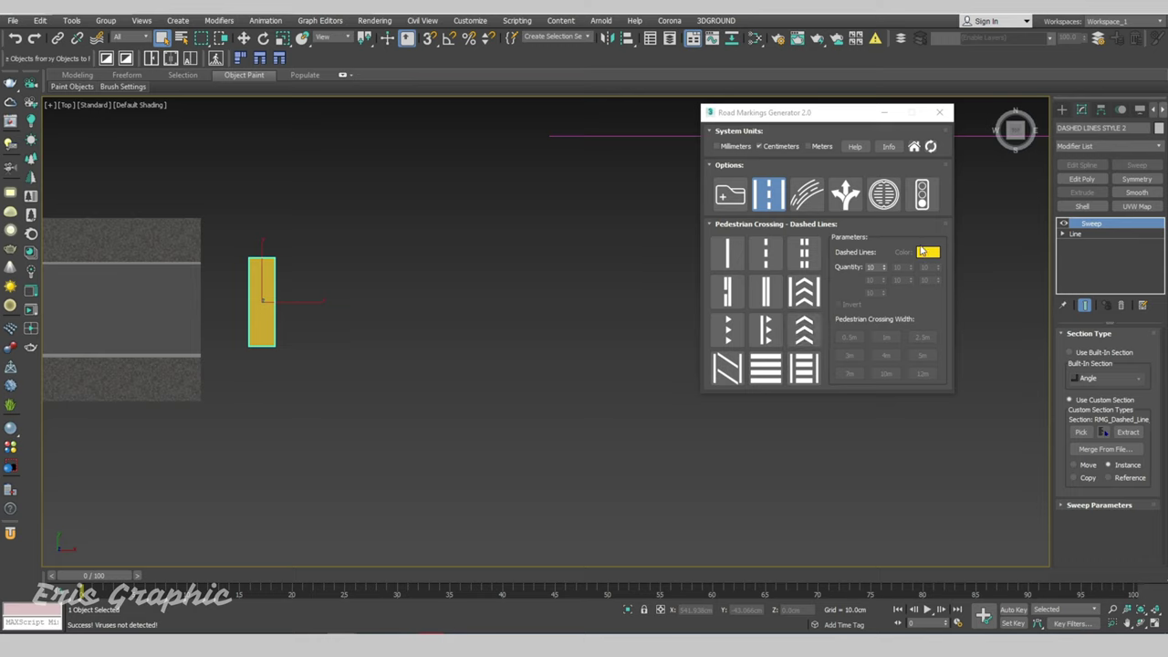
click(540, 326)
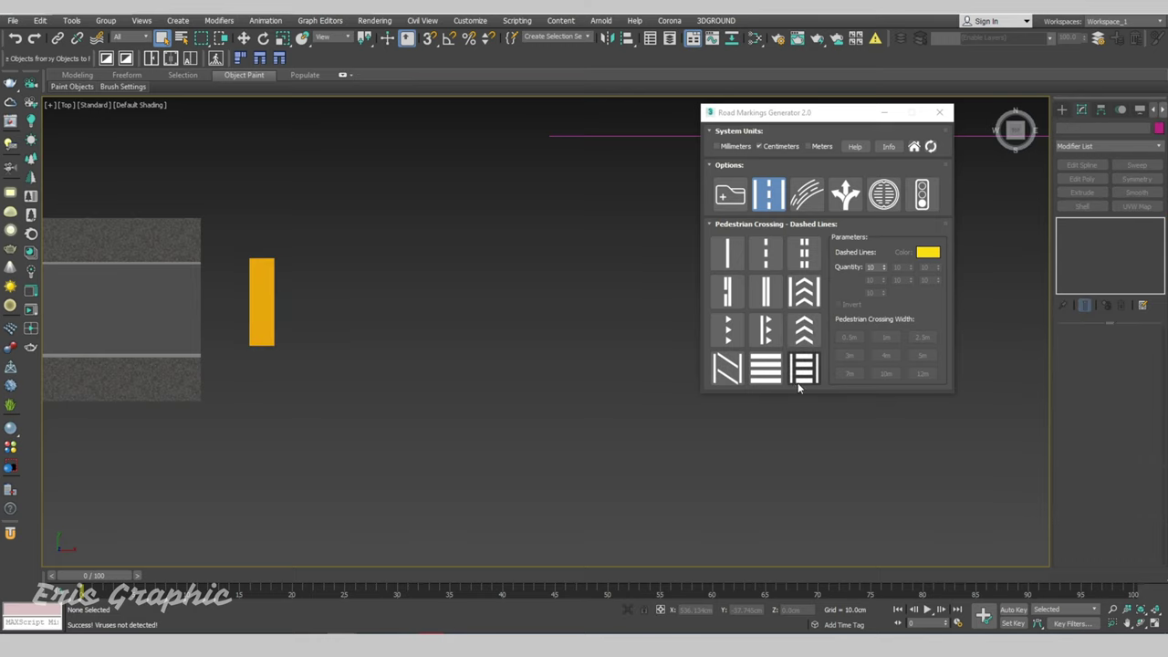
drag(781, 393, 785, 493)
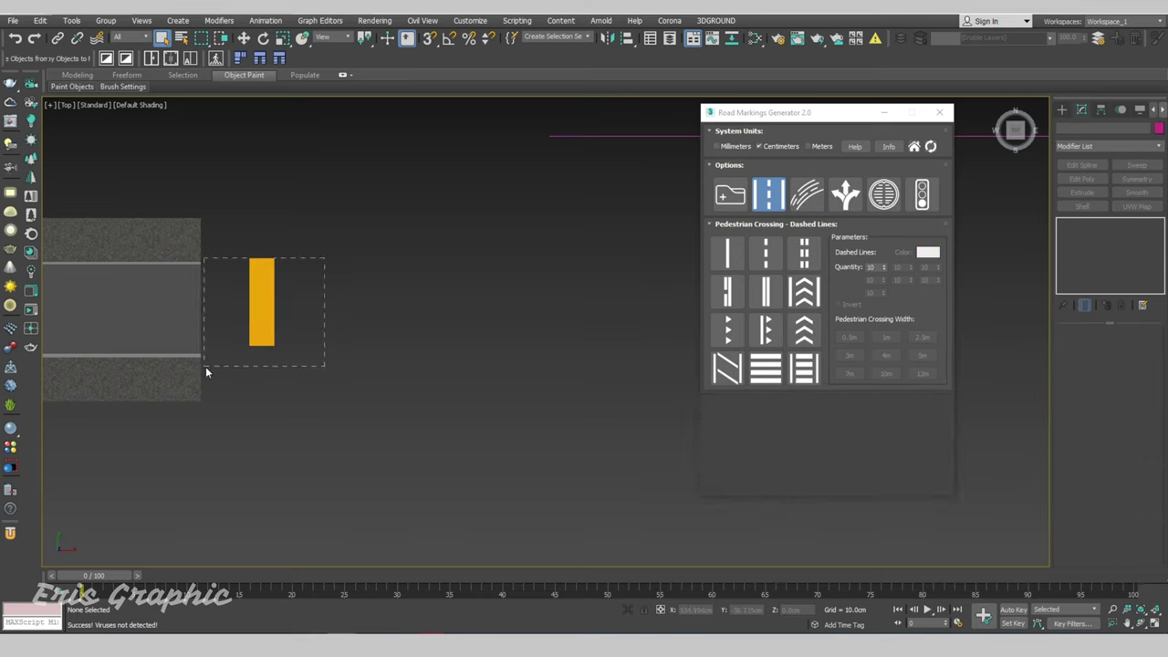
drag(206, 372, 206, 371)
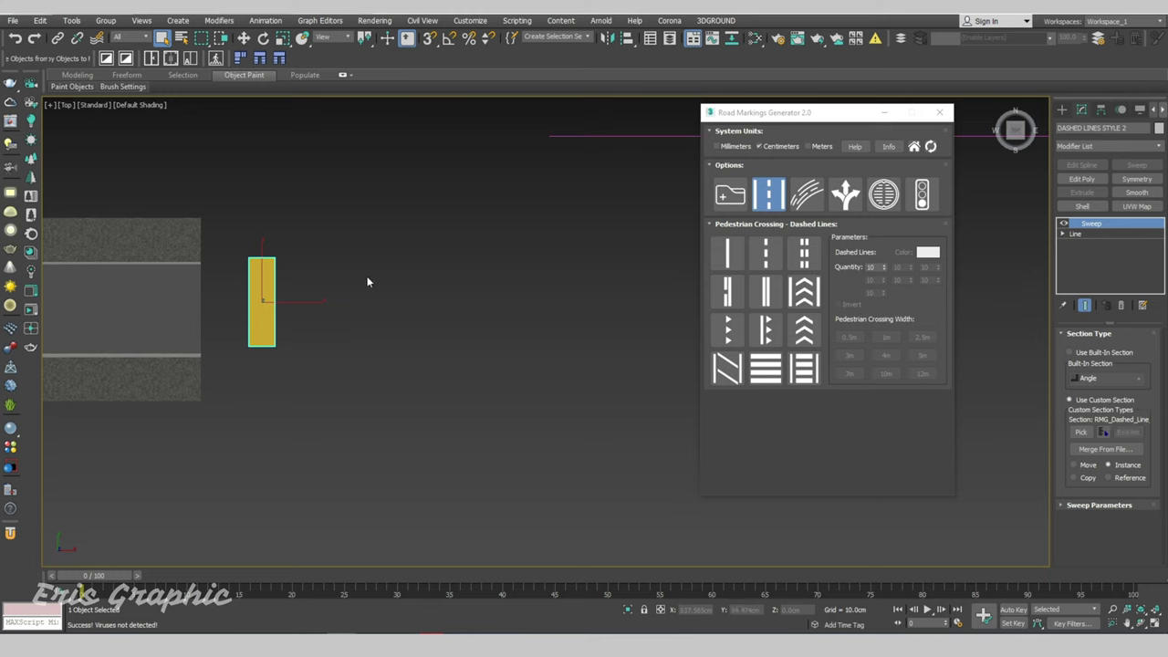
click(334, 331)
alt+middle_drag(357, 328, 331, 286)
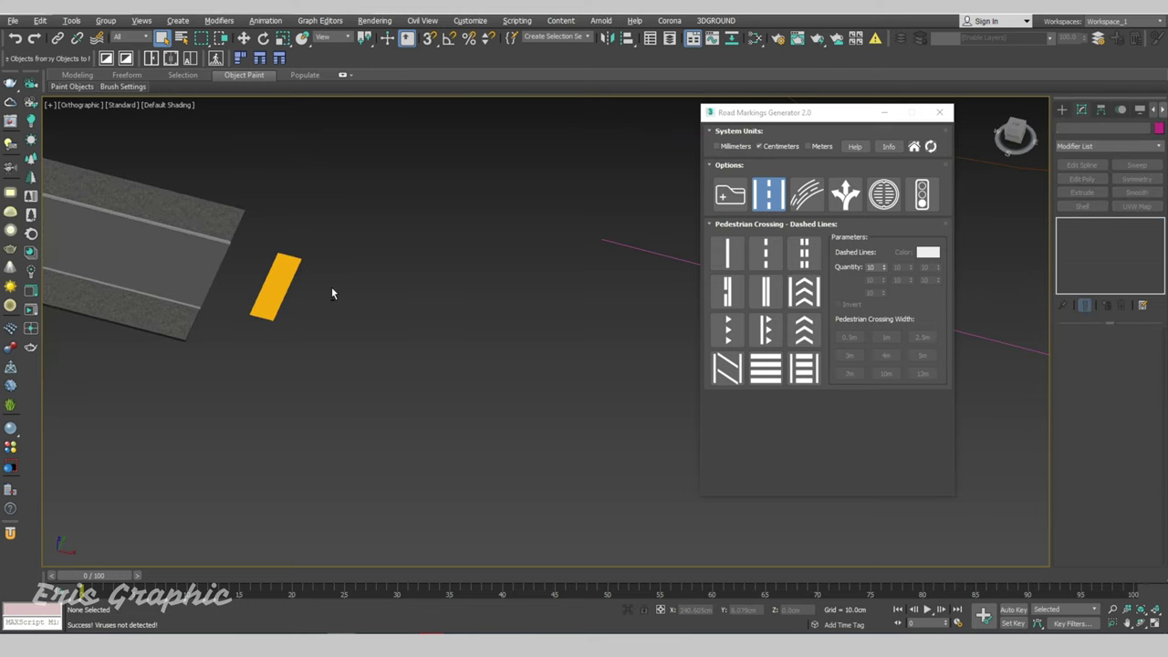
scroll(310, 287, up, 5)
scroll(290, 286, down, 5)
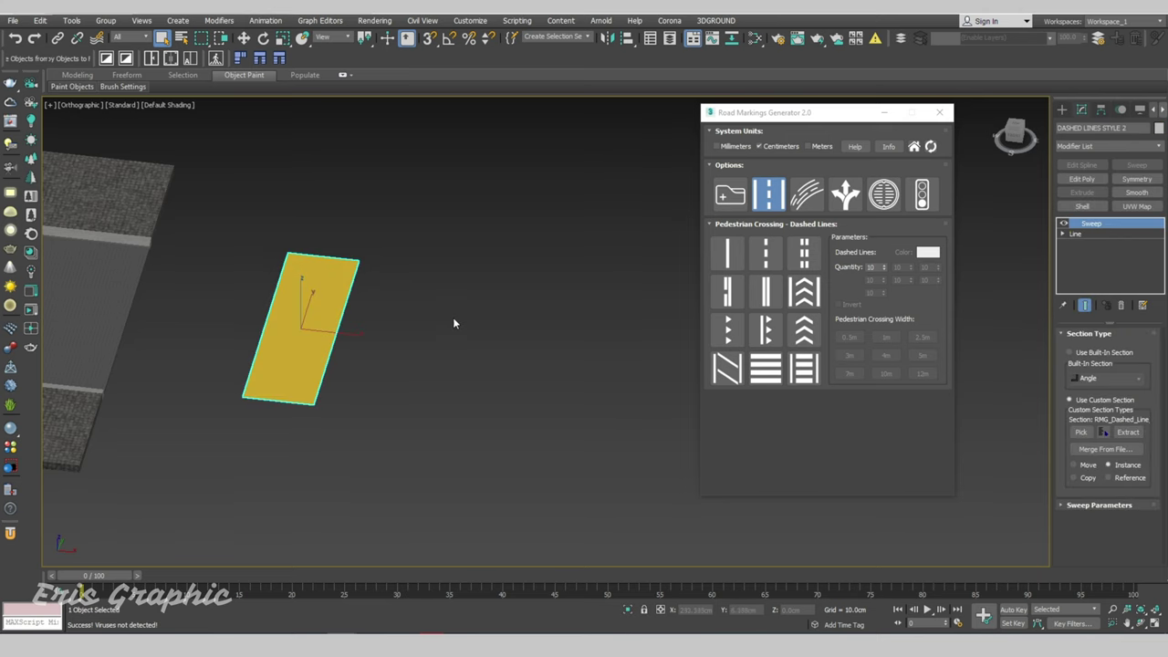
Load the crosswalk marking's material into the Slate Material Editor.
key(m)
click(680, 195)
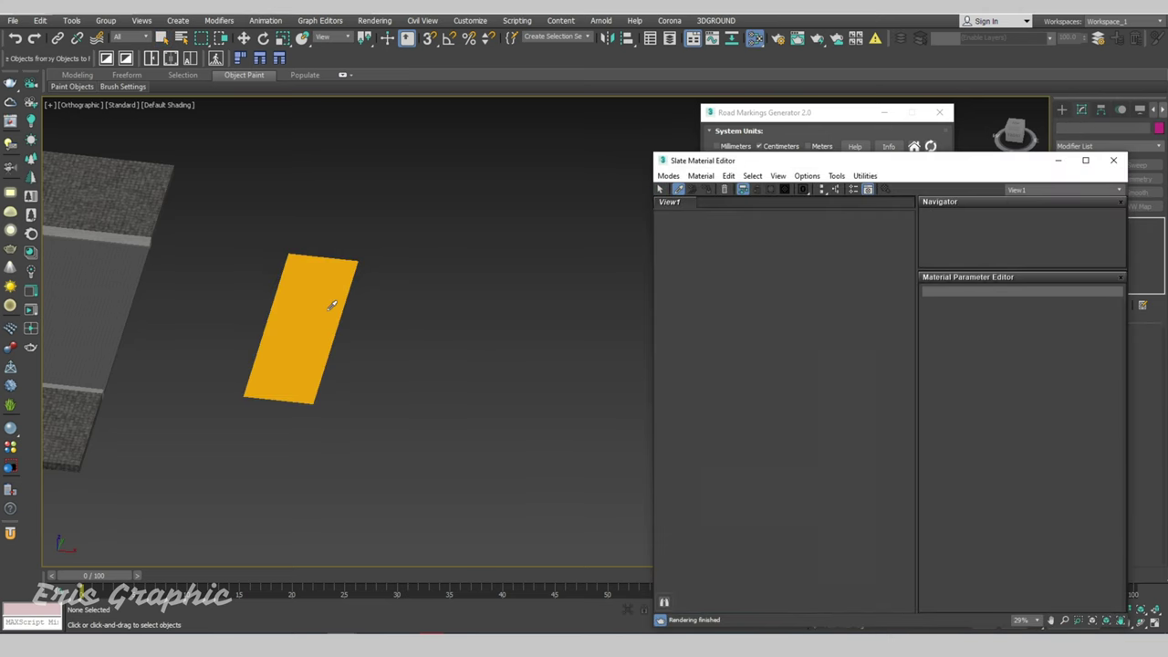
click(331, 302)
mouse_move(758, 165)
mouse_down()
mouse_move(624, 544)
mouse_move(599, 495)
mouse_up()
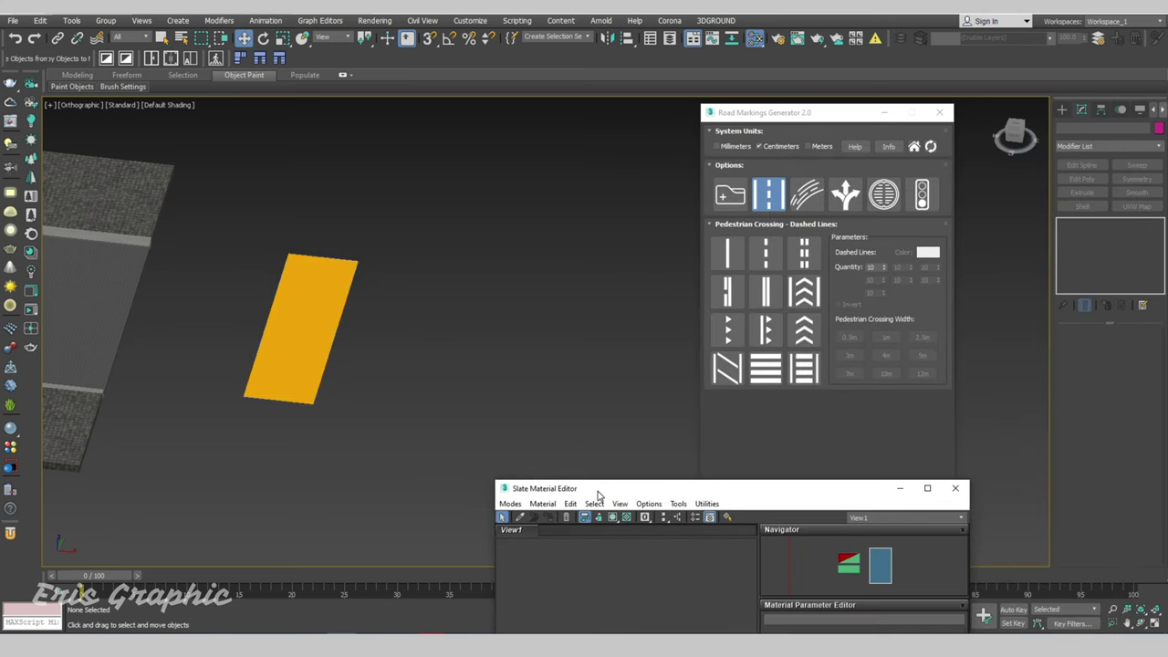
scroll(381, 324, down, 3)
mouse_move(380, 323)
middle_down()
mouse_move(319, 333)
mouse_move(404, 404)
mouse_move(390, 361)
middle_up()
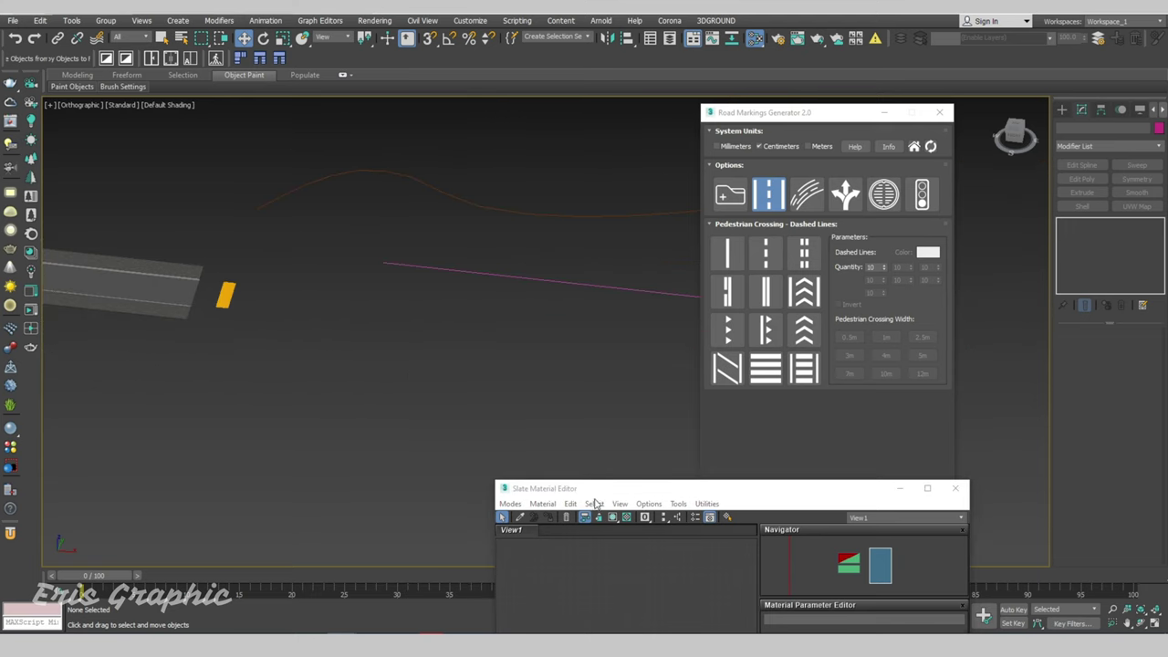
click(594, 503)
click(620, 484)
drag(598, 491, 447, 132)
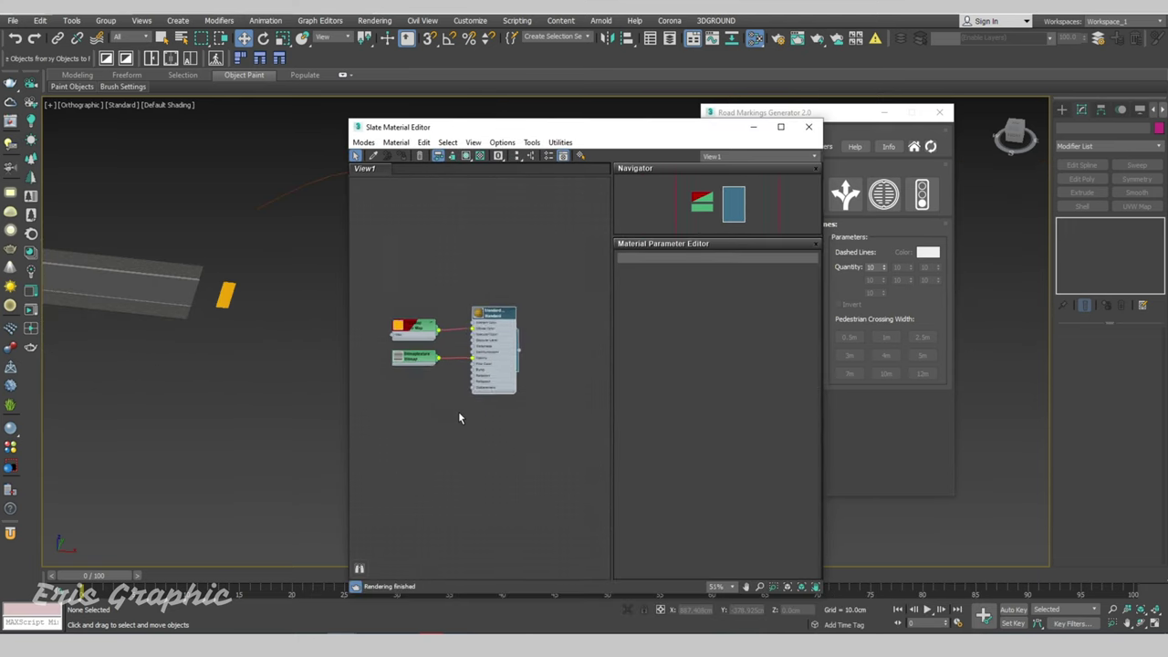
scroll(458, 411, up, 5)
scroll(392, 325, up, 4)
Expand the striped Bitmap and ColorMap node previews, show the striped material, then close.
double_click(372, 406)
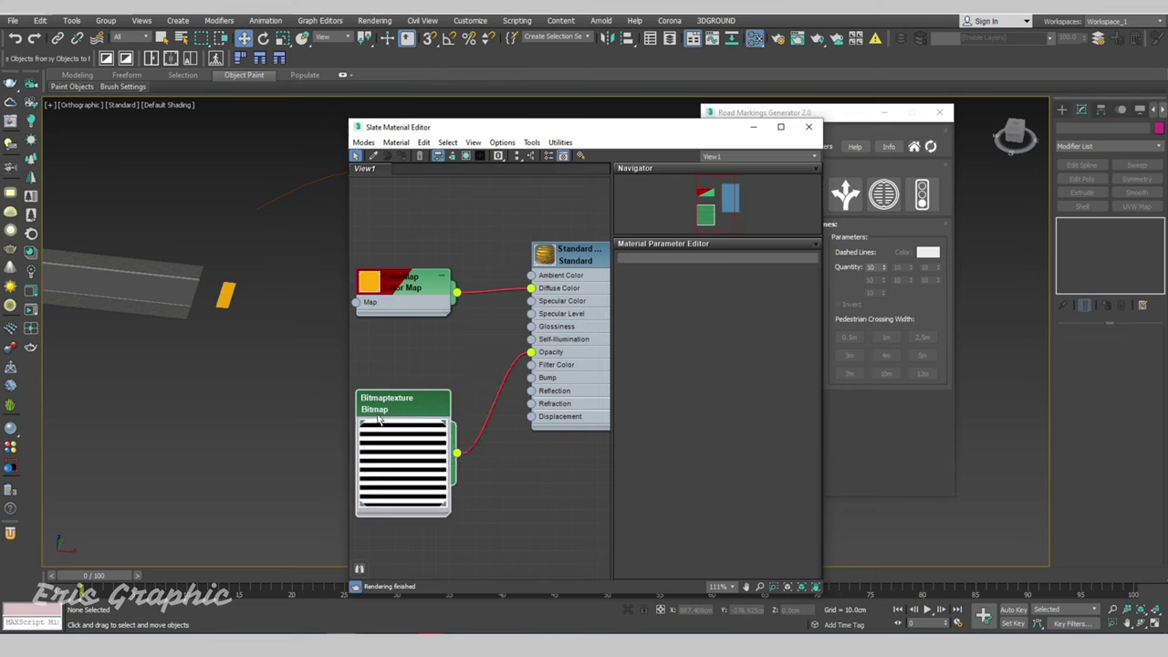
double_click(372, 285)
drag(428, 295, 416, 204)
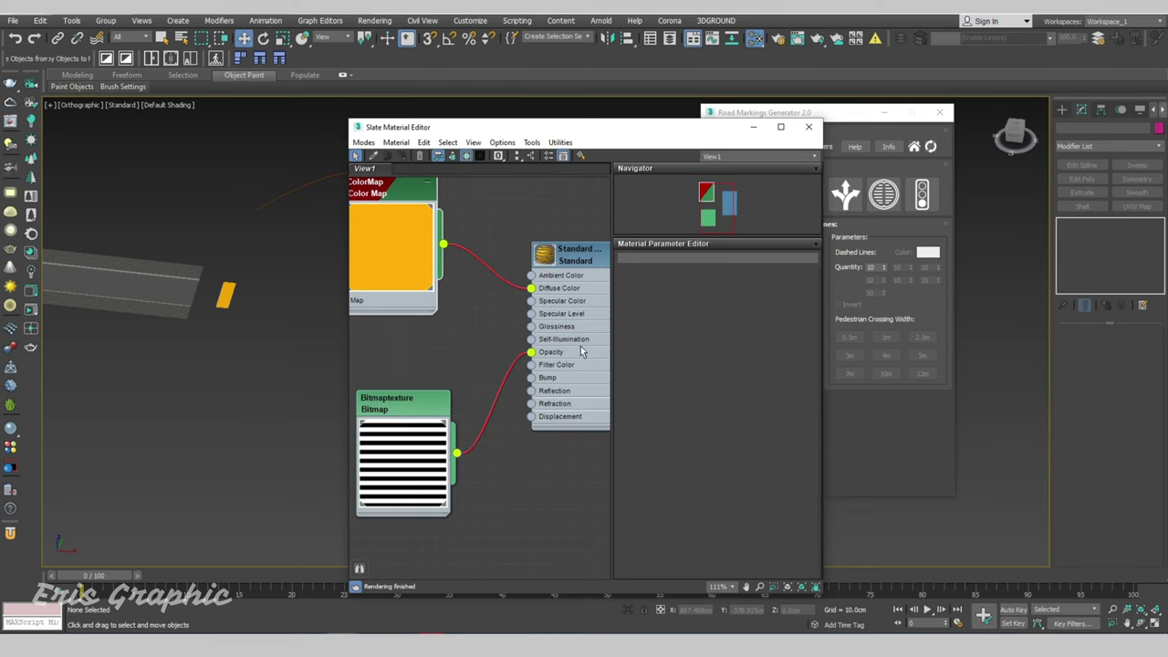
middle_drag(581, 351, 501, 355)
double_click(463, 258)
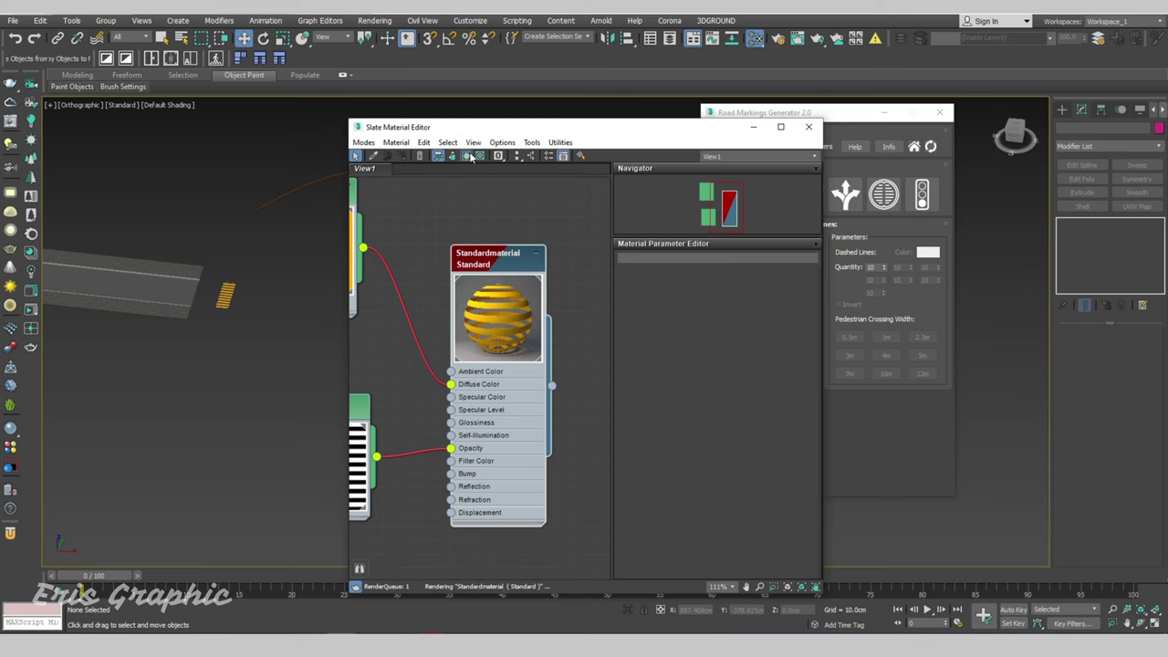
click(808, 127)
scroll(203, 282, up, 3)
Drag the crosswalk spline's end vertex outward at Vertex level to lengthen it.
scroll(142, 314, up, 3)
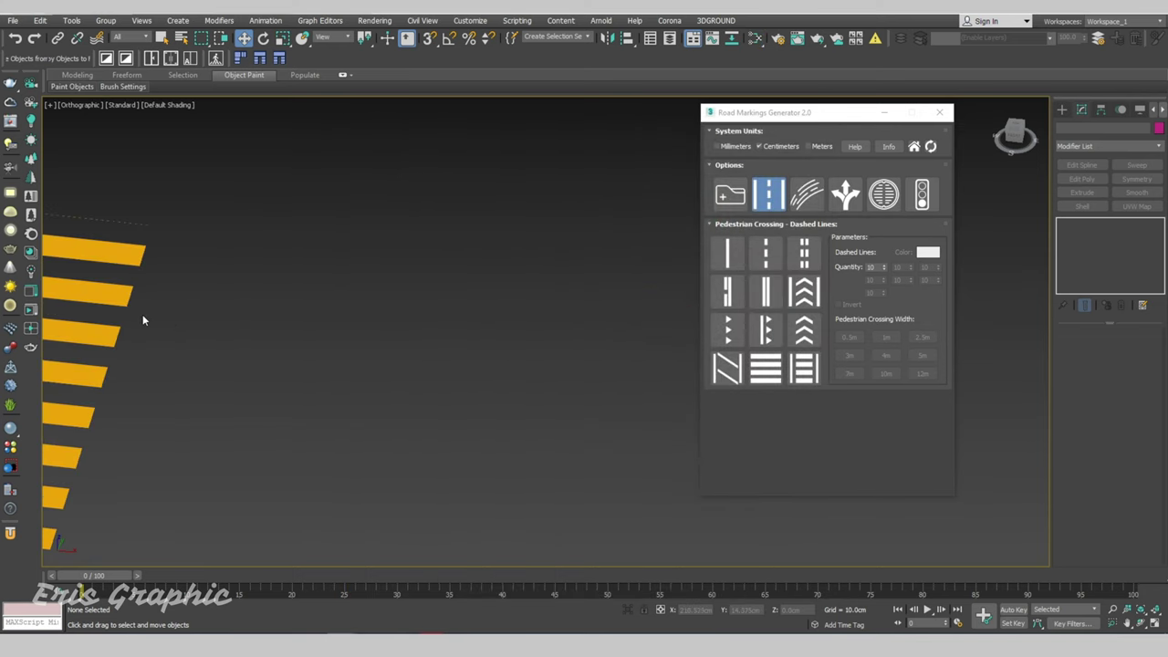
scroll(142, 314, down, 5)
middle_drag(199, 309, 280, 357)
click(266, 365)
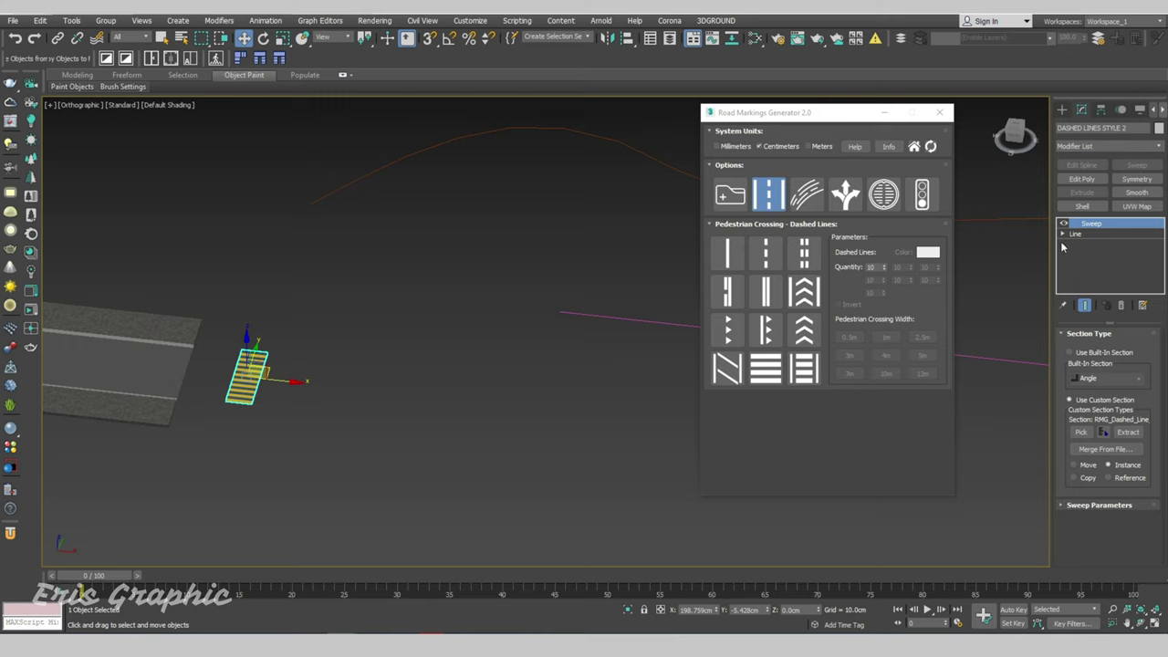
click(1085, 245)
click(260, 349)
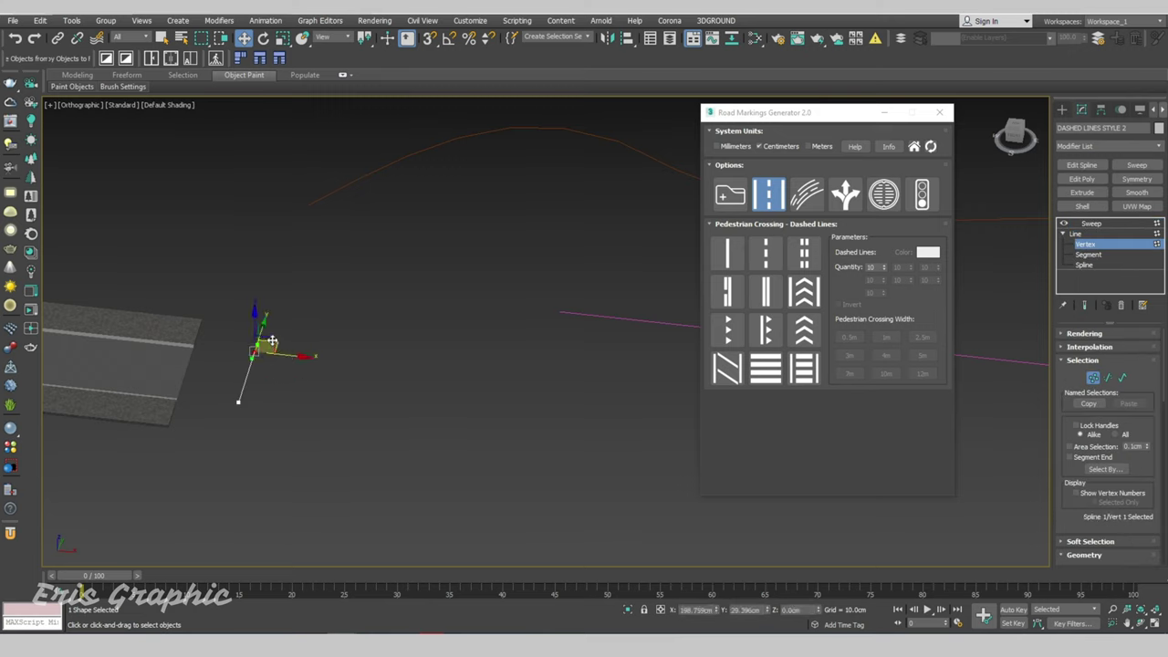
drag(264, 326, 281, 276)
click(376, 386)
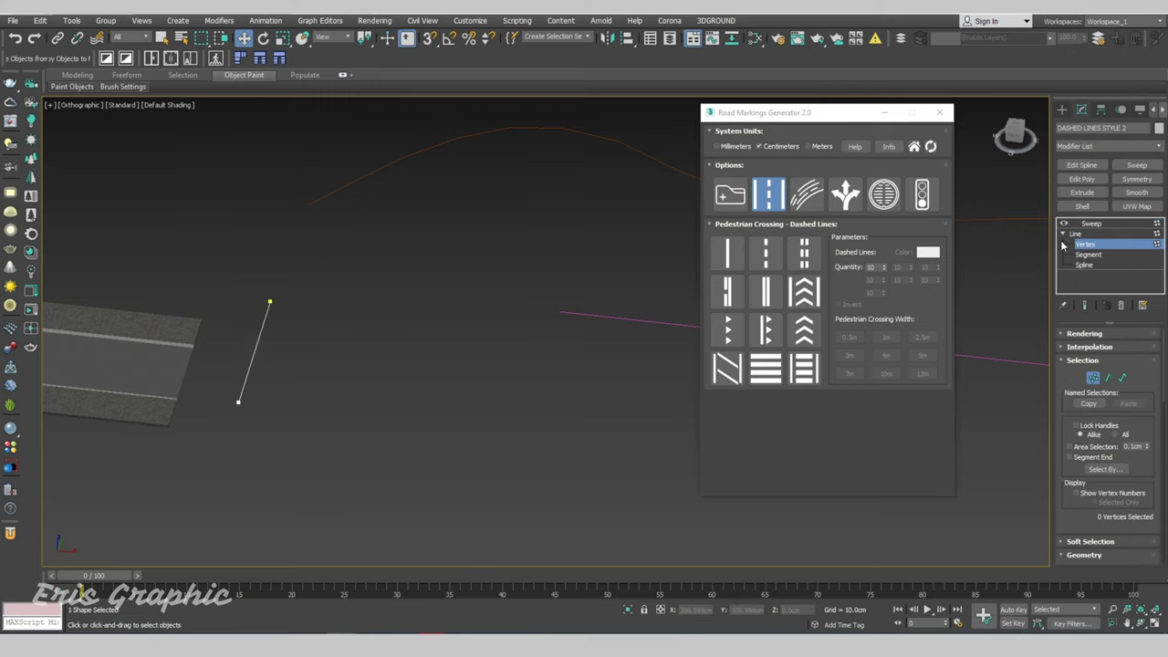
click(1107, 244)
Check the lengthened crosswalk, then select the curved guide spline.
click(445, 294)
click(287, 306)
scroll(273, 347, up, 2)
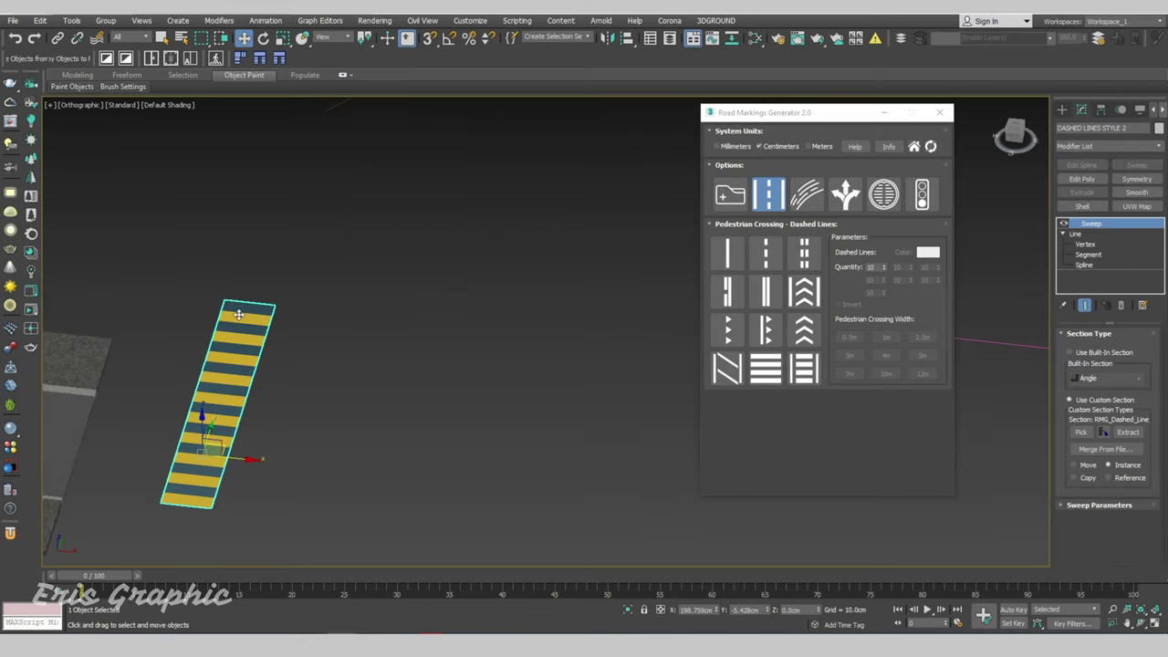
scroll(380, 333, down, 3)
click(381, 333)
scroll(243, 327, up, 2)
scroll(282, 328, down, 4)
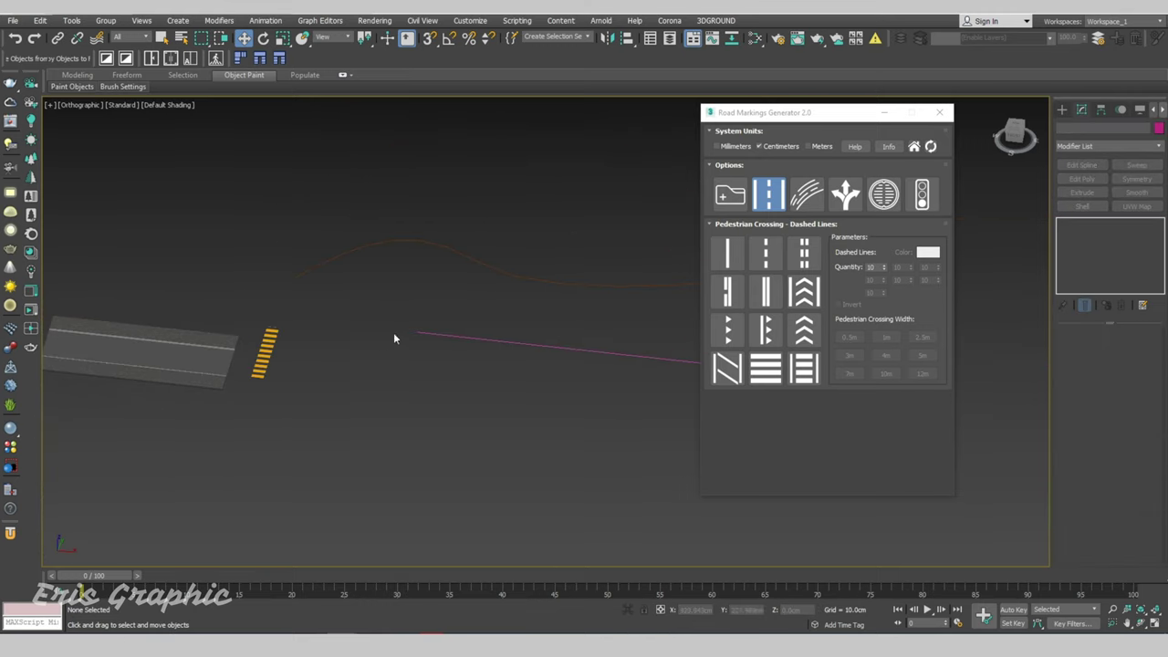
scroll(437, 278, up, 2)
click(529, 302)
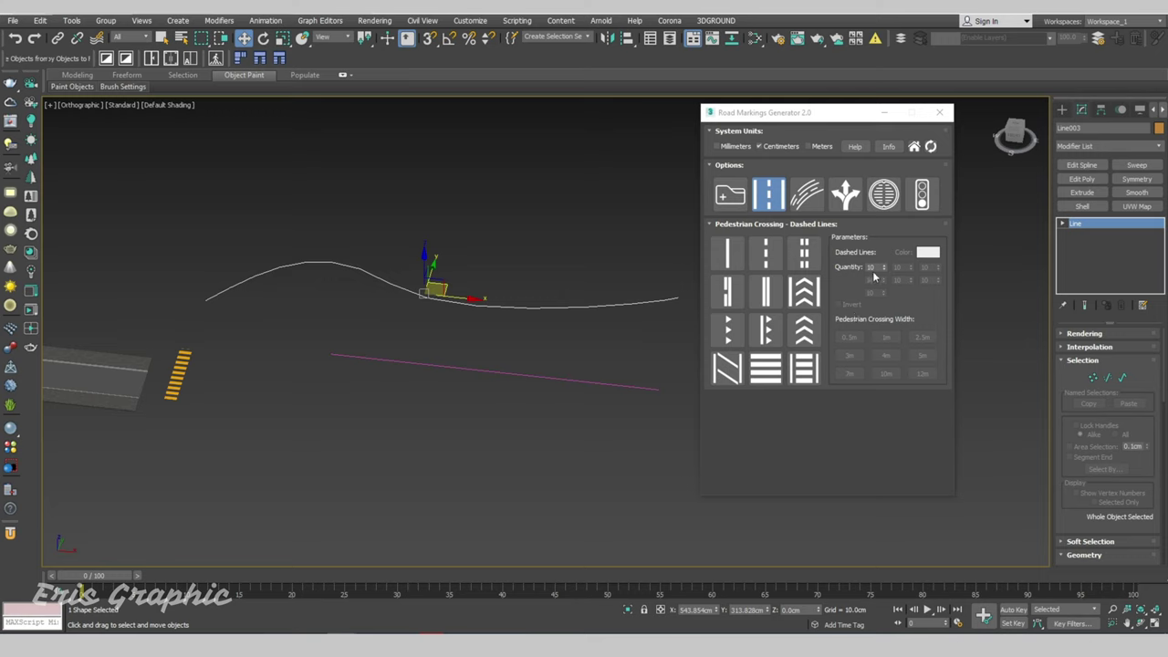
Set the Dashed Lines colour to magenta and select the curved guide line.
click(928, 254)
click(467, 117)
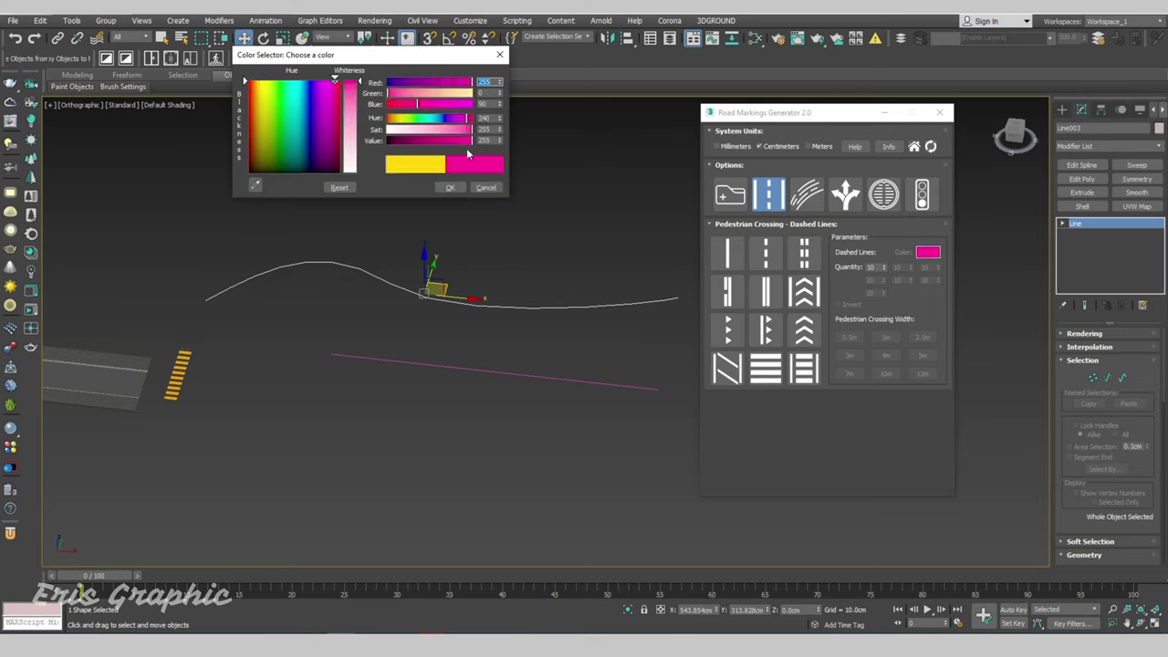
click(450, 189)
drag(534, 259, 457, 314)
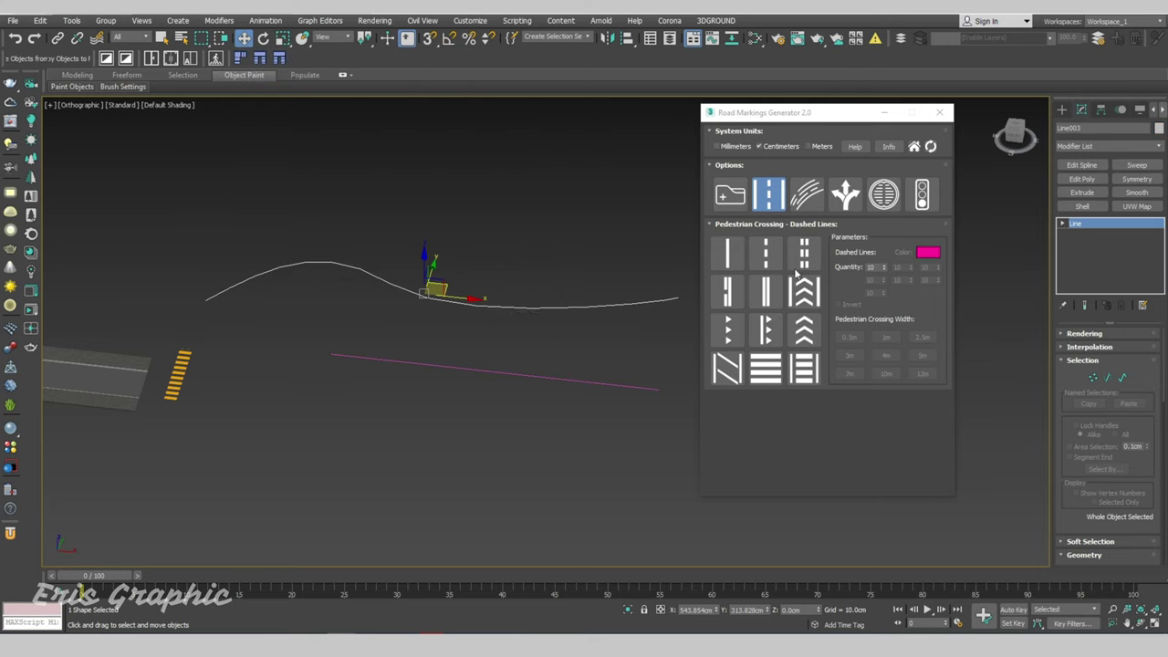
Sweep a double dashed marking along the curve, ending on Dashed Lines Style 4.
click(767, 285)
scroll(501, 275, up, 3)
drag(481, 246, 401, 327)
scroll(356, 228, down, 3)
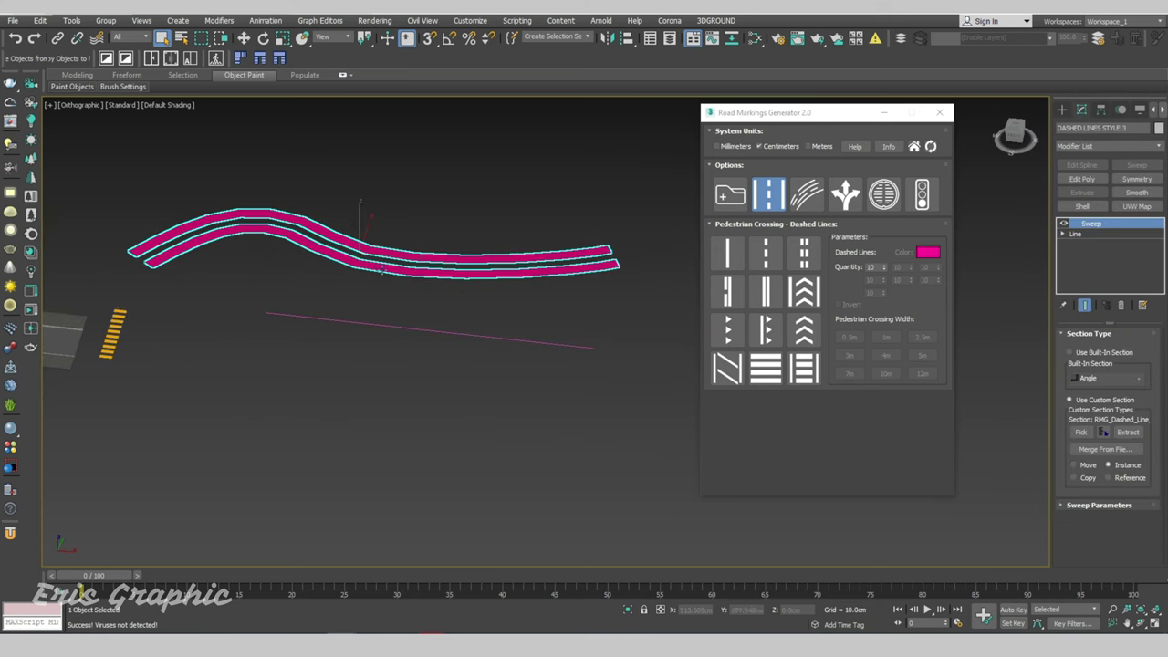
click(530, 189)
drag(530, 189, 405, 286)
click(727, 291)
drag(489, 216, 682, 288)
Apply a double dashed-line style to the straight guide line.
click(765, 291)
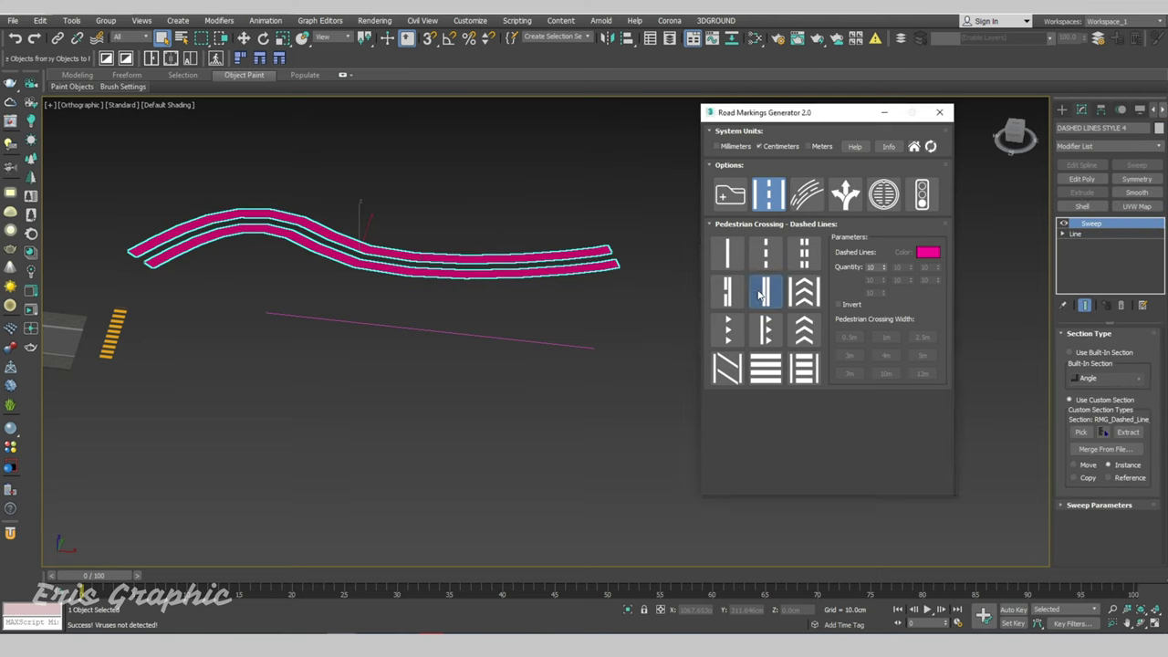
click(428, 248)
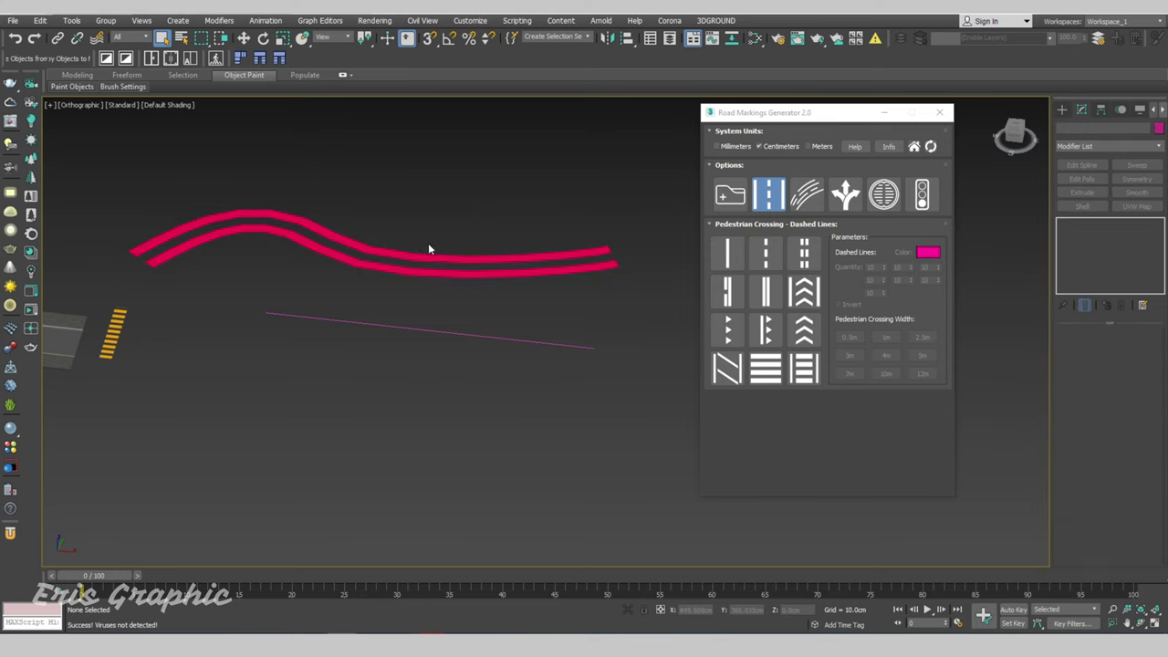
click(453, 329)
Convert the straight pink marking into a 3m wide Pedestrian Crossing plate.
click(553, 331)
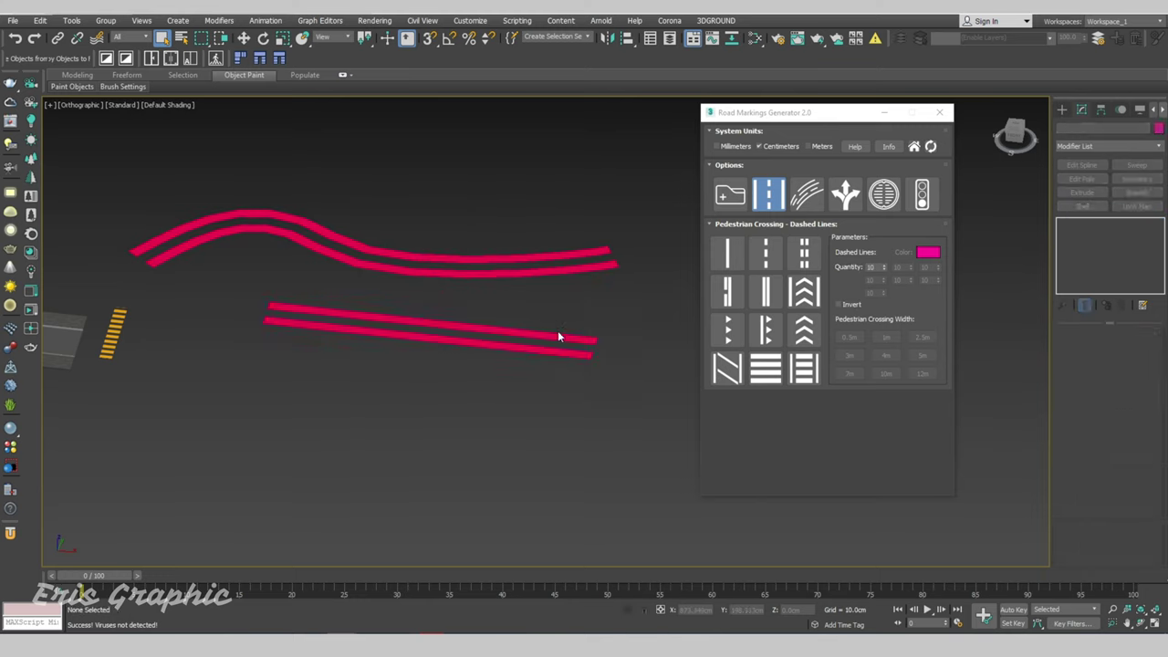
middle_drag(600, 334, 518, 350)
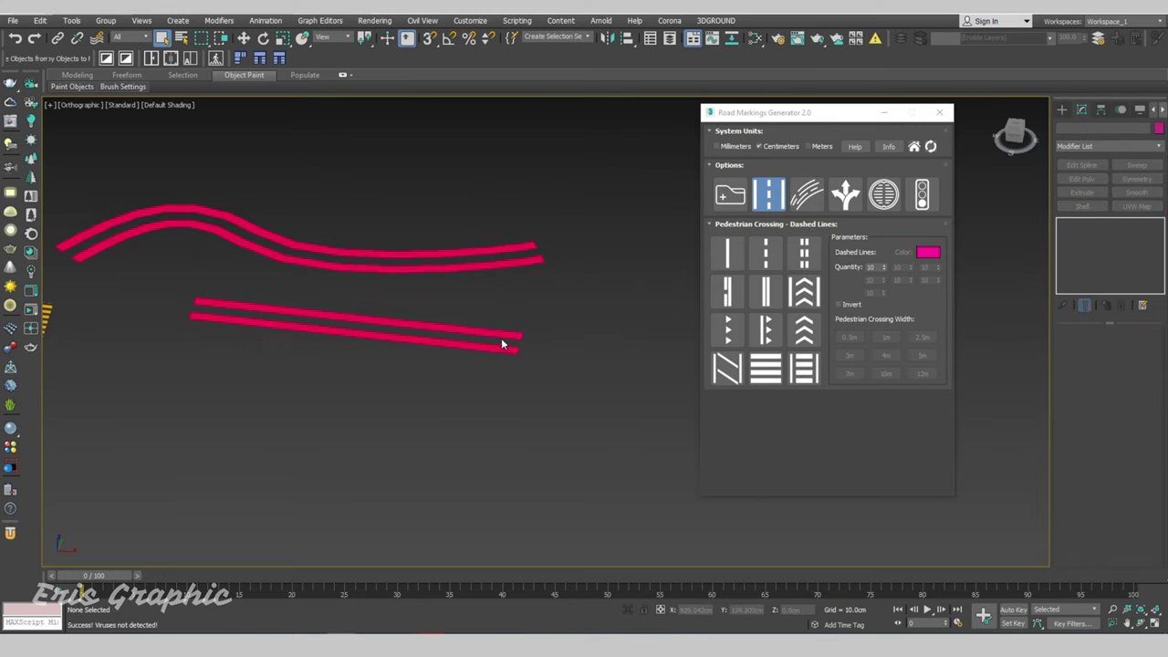
click(502, 344)
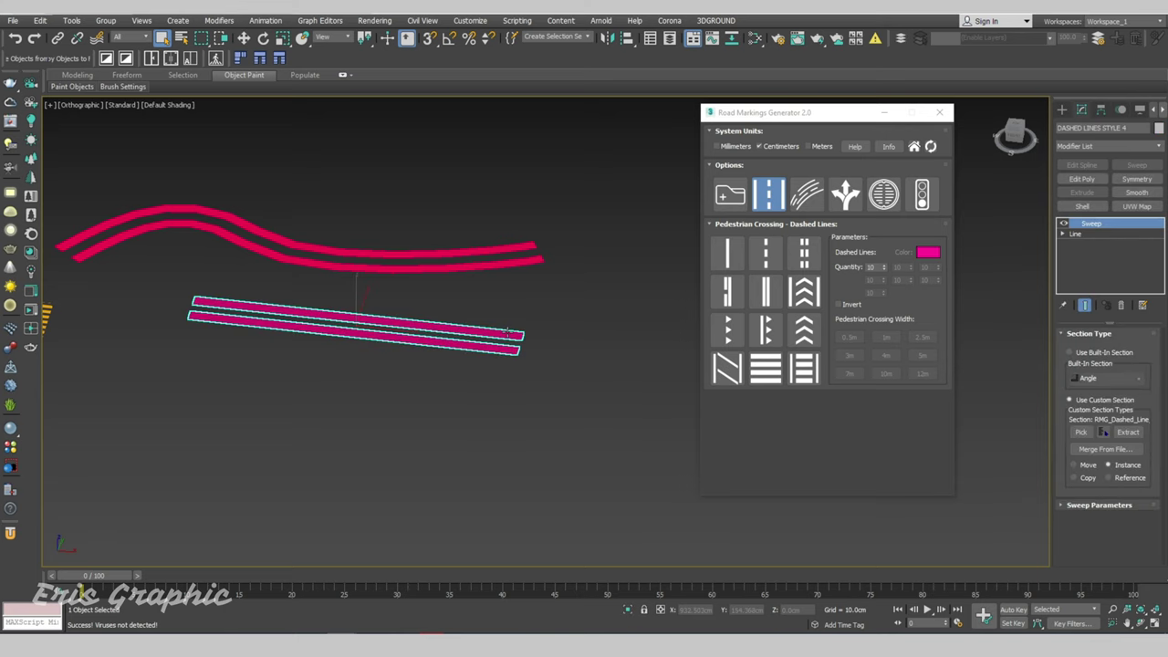
click(766, 330)
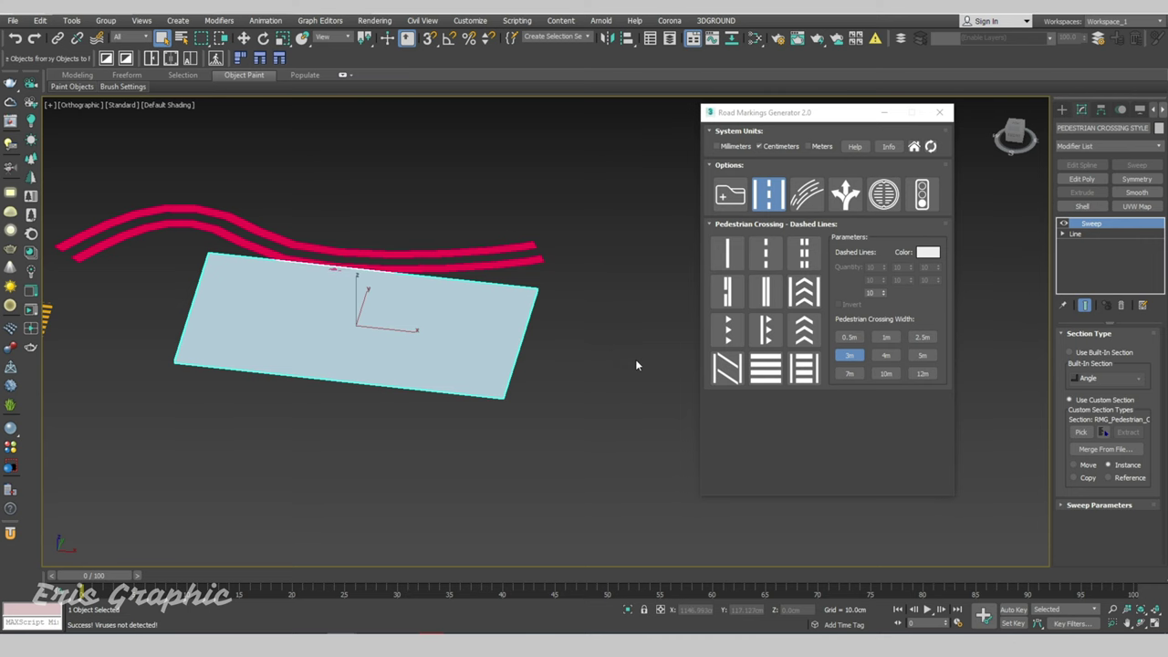
Eyedrop the crossing plate's material in Slate and show its striped texture shaded in viewport.
key(m)
drag(523, 133, 856, 133)
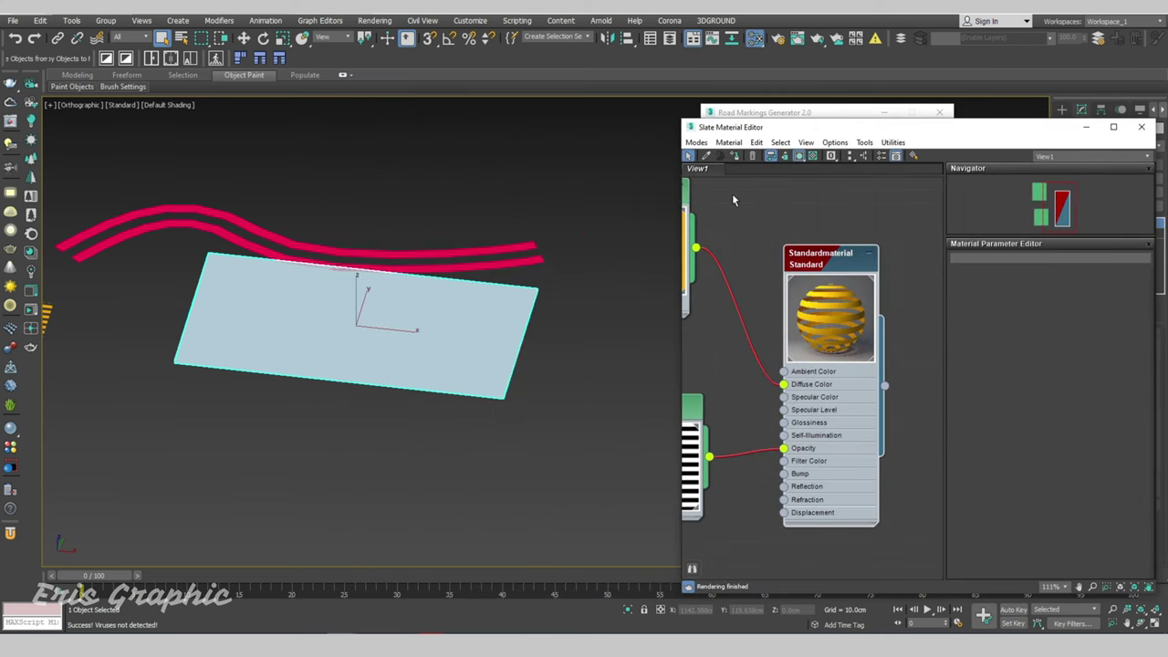
click(710, 157)
click(496, 321)
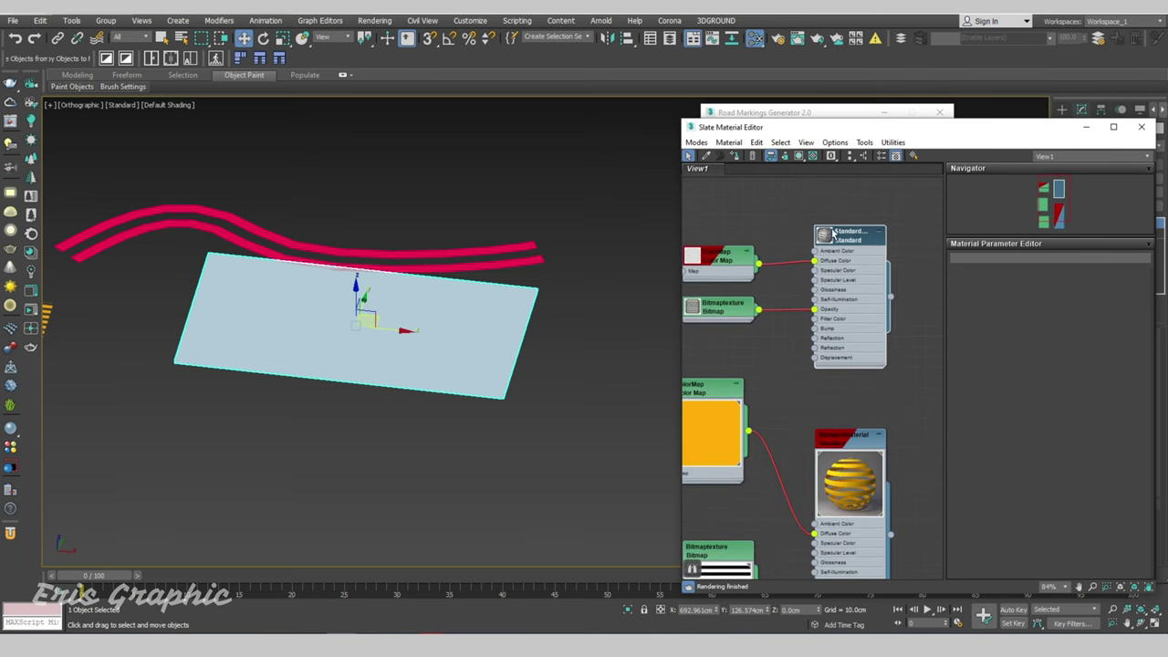
double_click(831, 233)
click(799, 156)
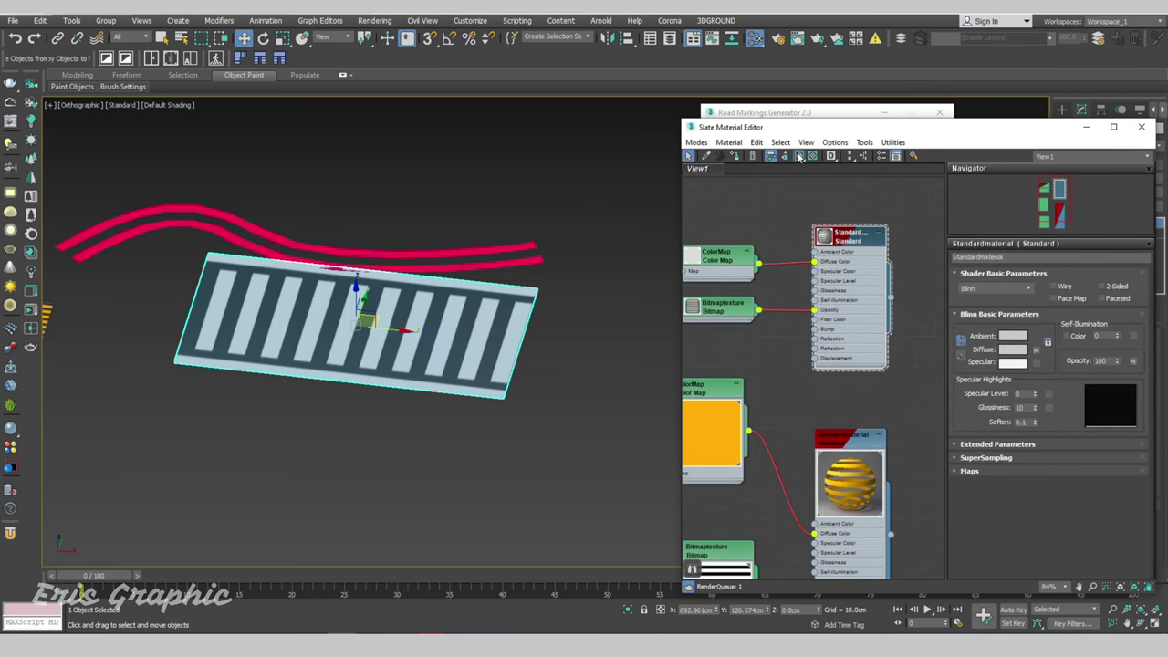
click(1141, 127)
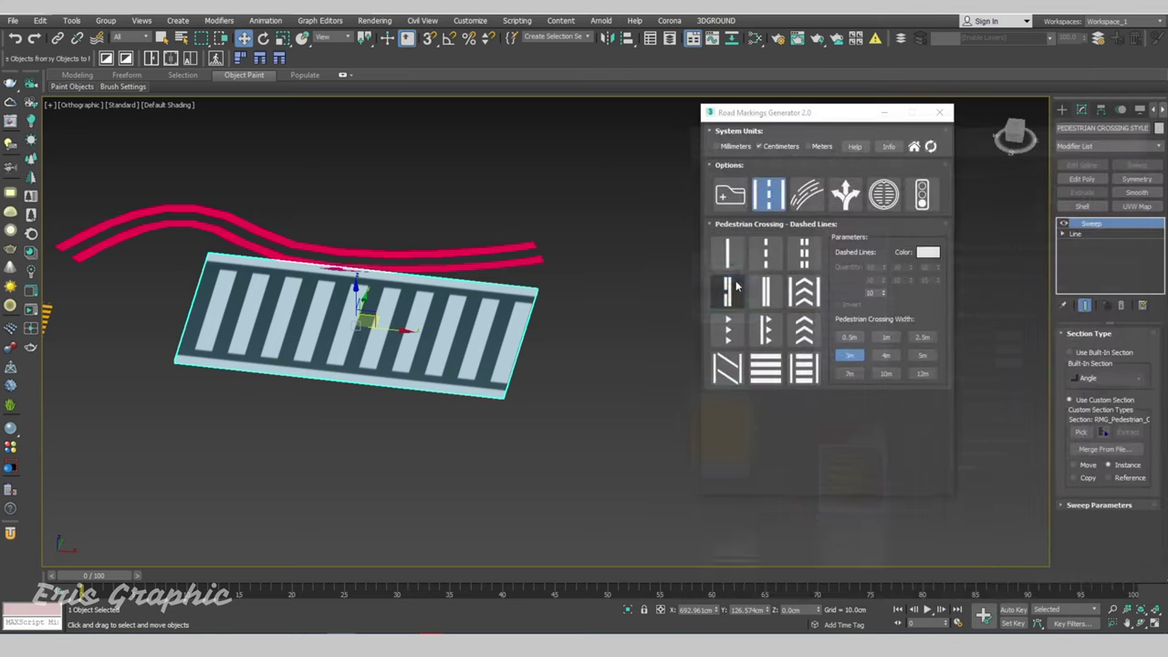
Turn the lower pink marking into a crossing plate and load its material in Slate.
click(540, 349)
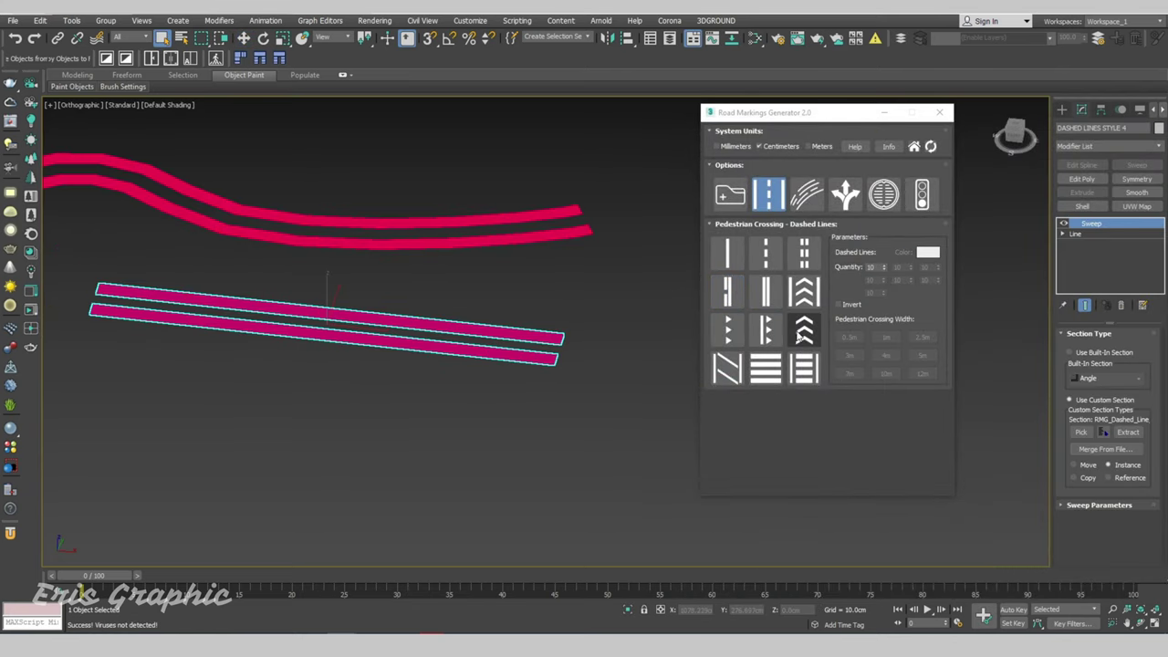
click(563, 306)
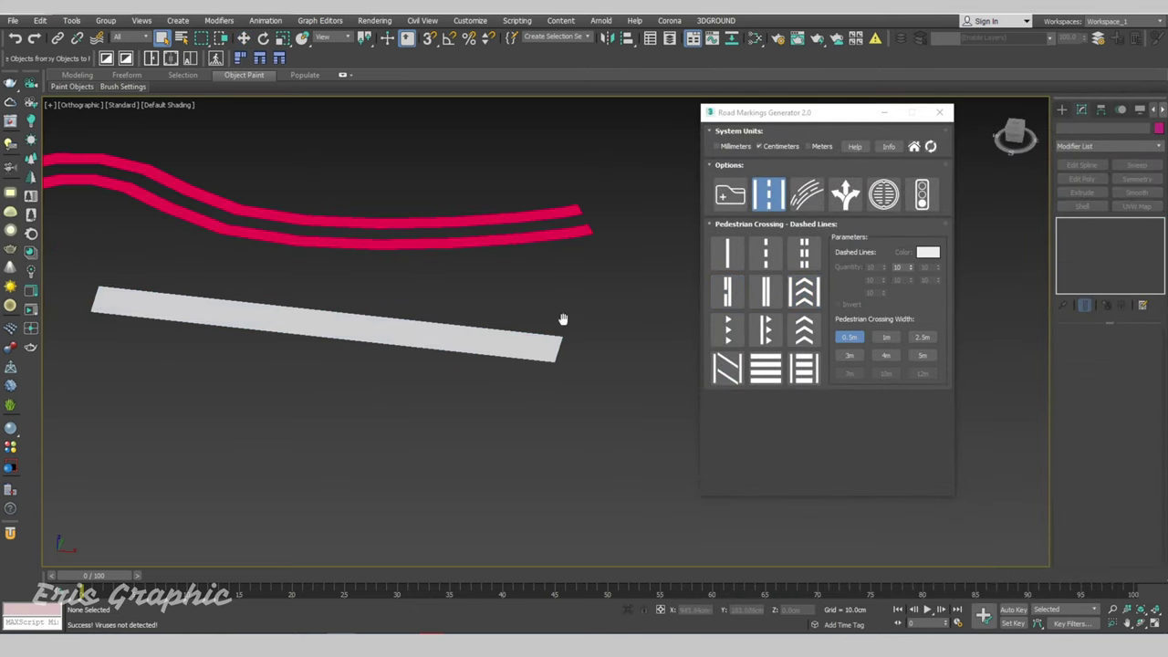
key(m)
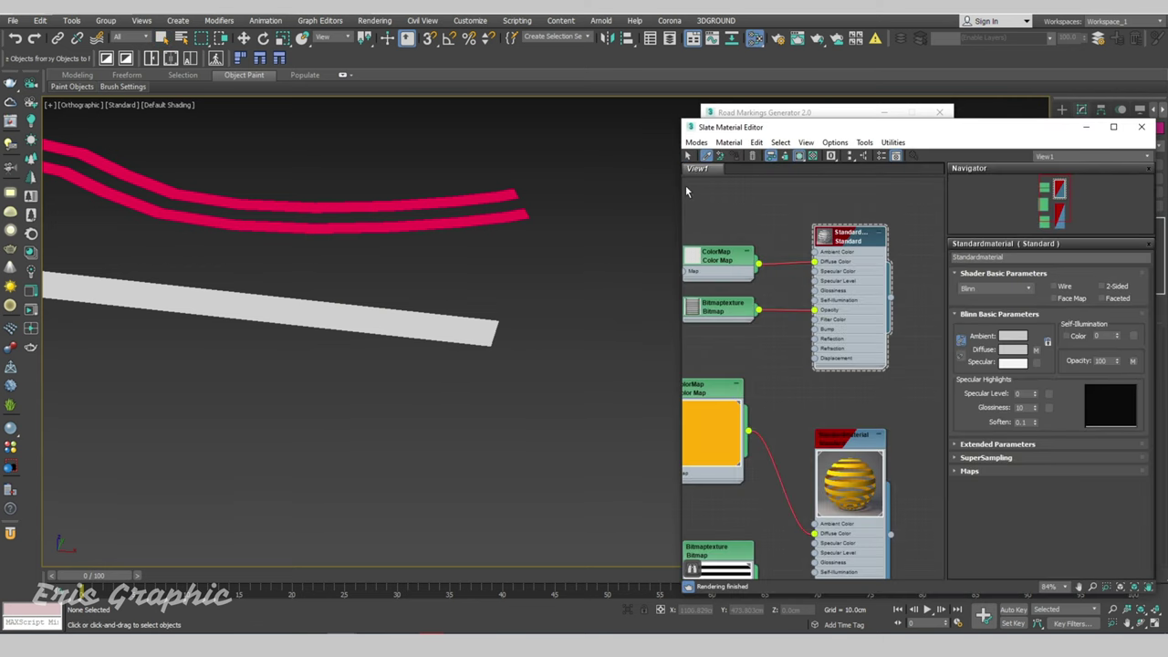
click(469, 325)
key(l)
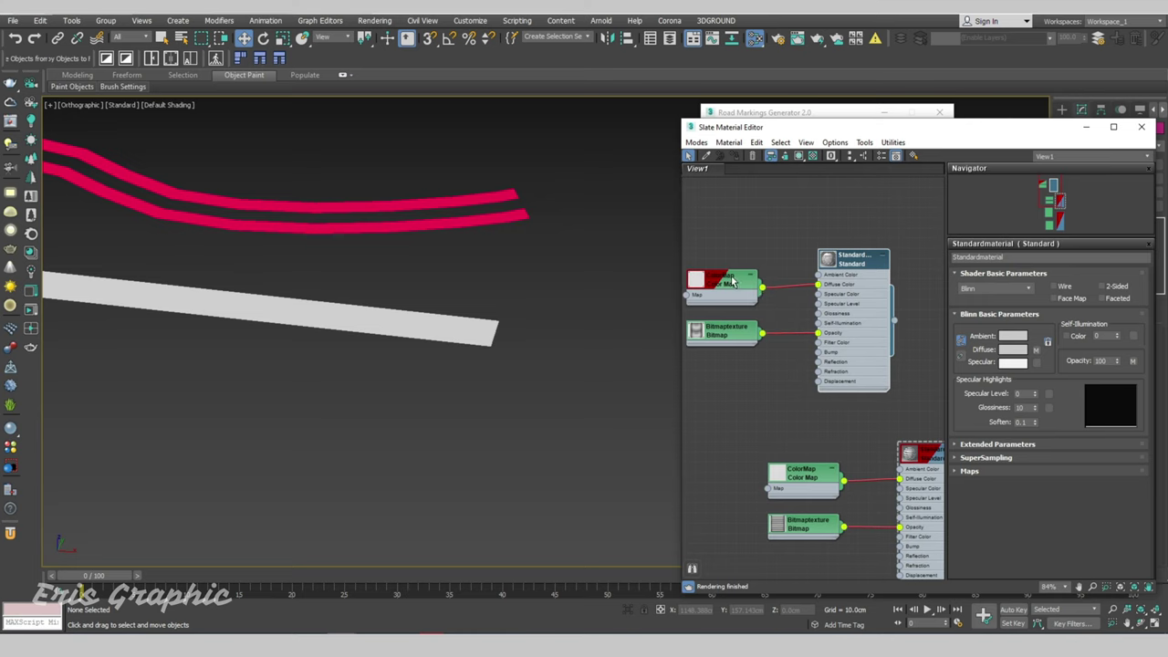
Show the ColorMap node's chevron texture in the viewport and close the editor.
click(695, 331)
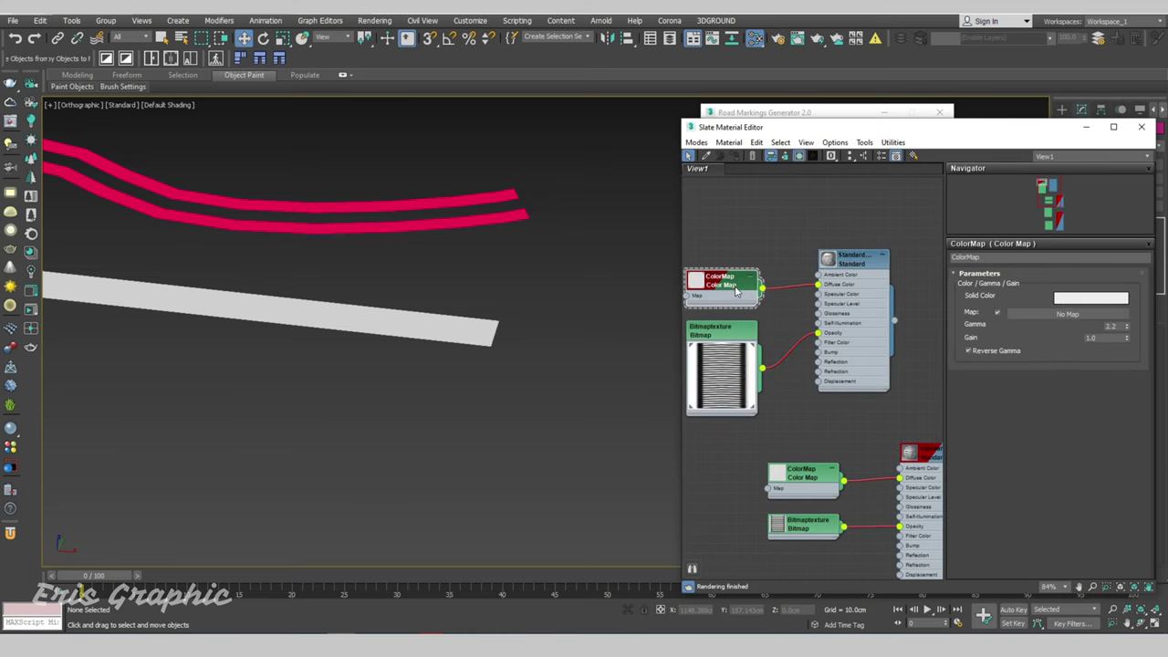
drag(728, 286, 722, 215)
click(827, 259)
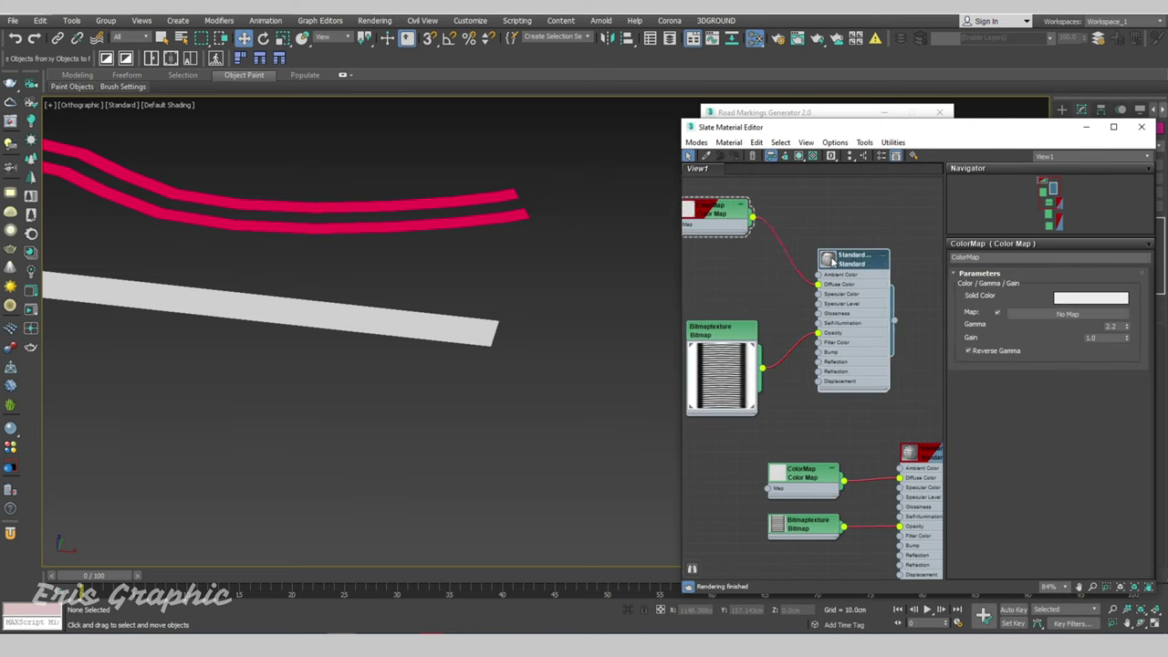
click(801, 157)
click(1141, 127)
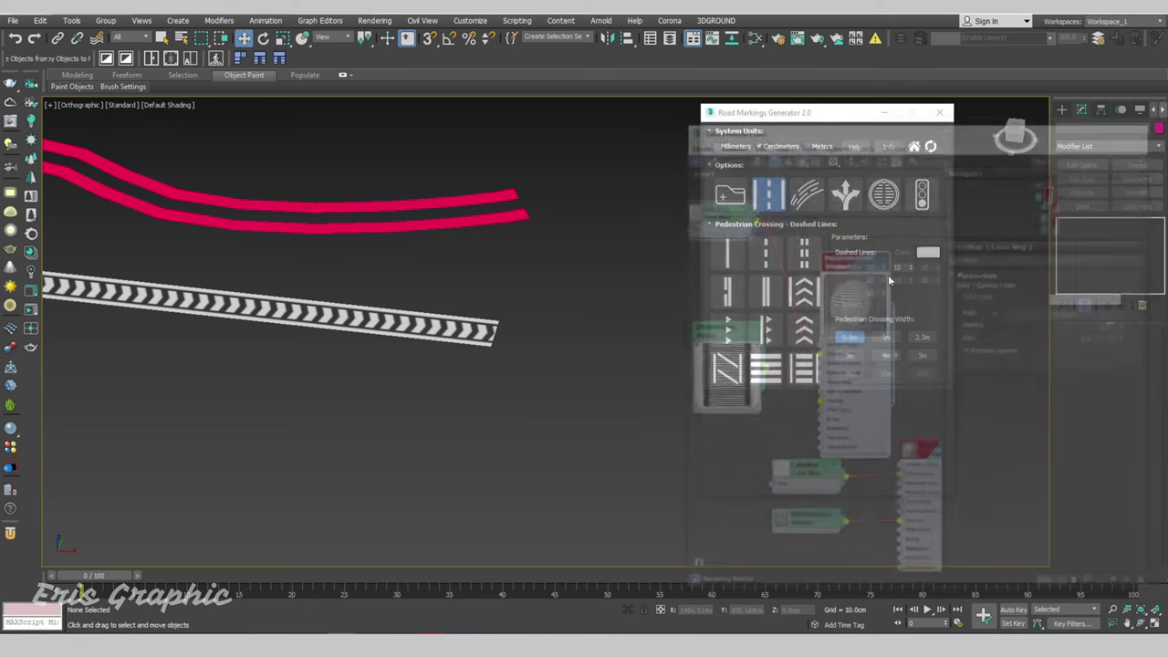
scroll(417, 341, up, 3)
scroll(502, 333, down, 3)
scroll(579, 331, down, 1)
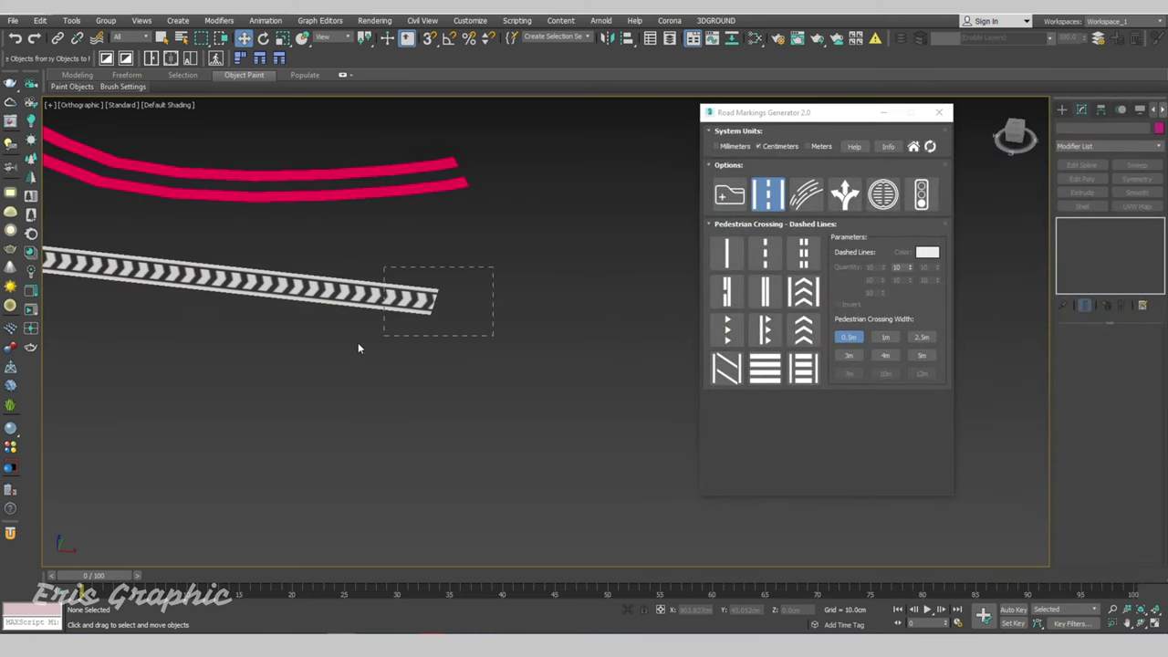
Set the chevron marking's Pedestrian Crossing width to 1m, then widen it to 2.5m.
drag(493, 268, 358, 348)
click(885, 336)
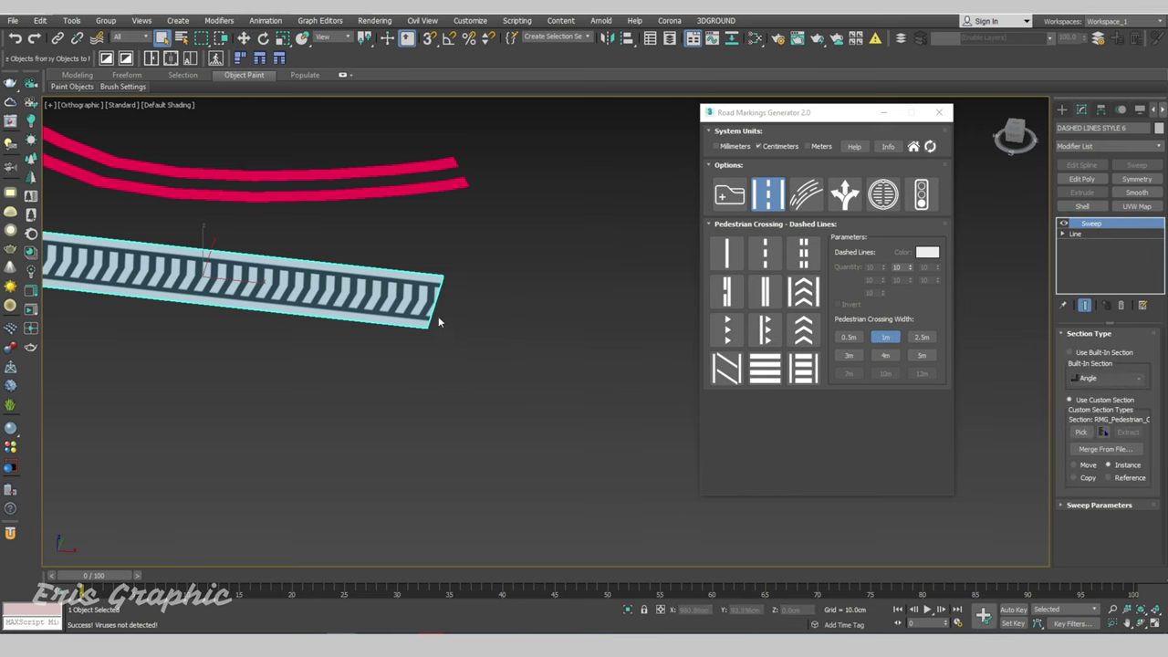
alt+middle_drag(438, 322, 846, 402)
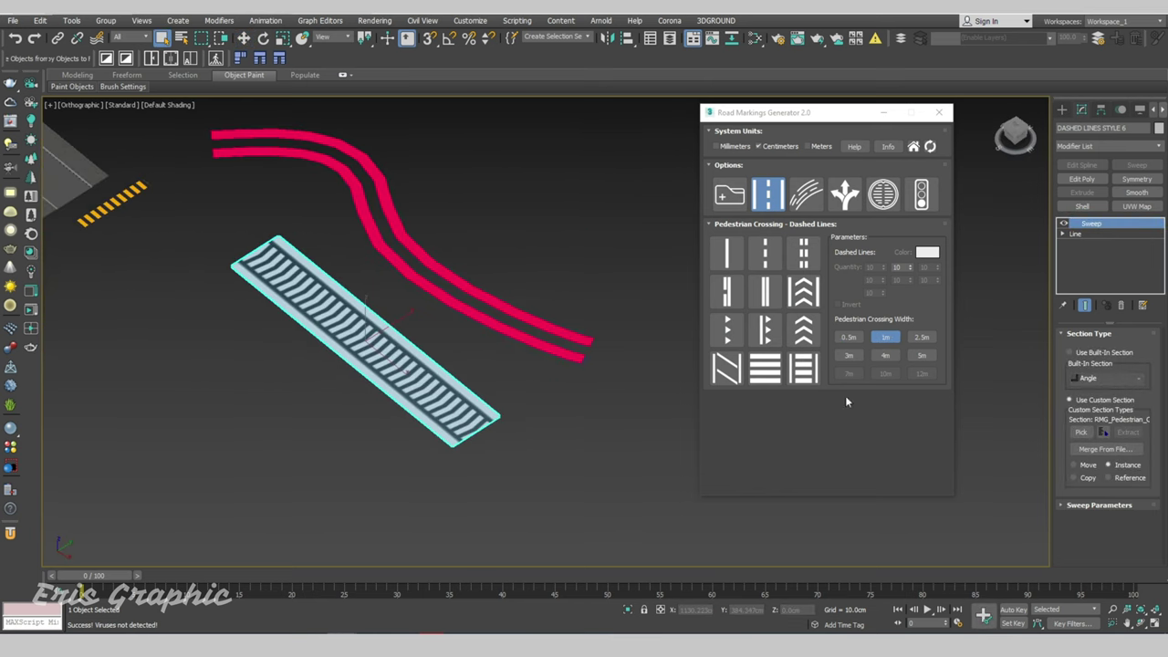
click(920, 337)
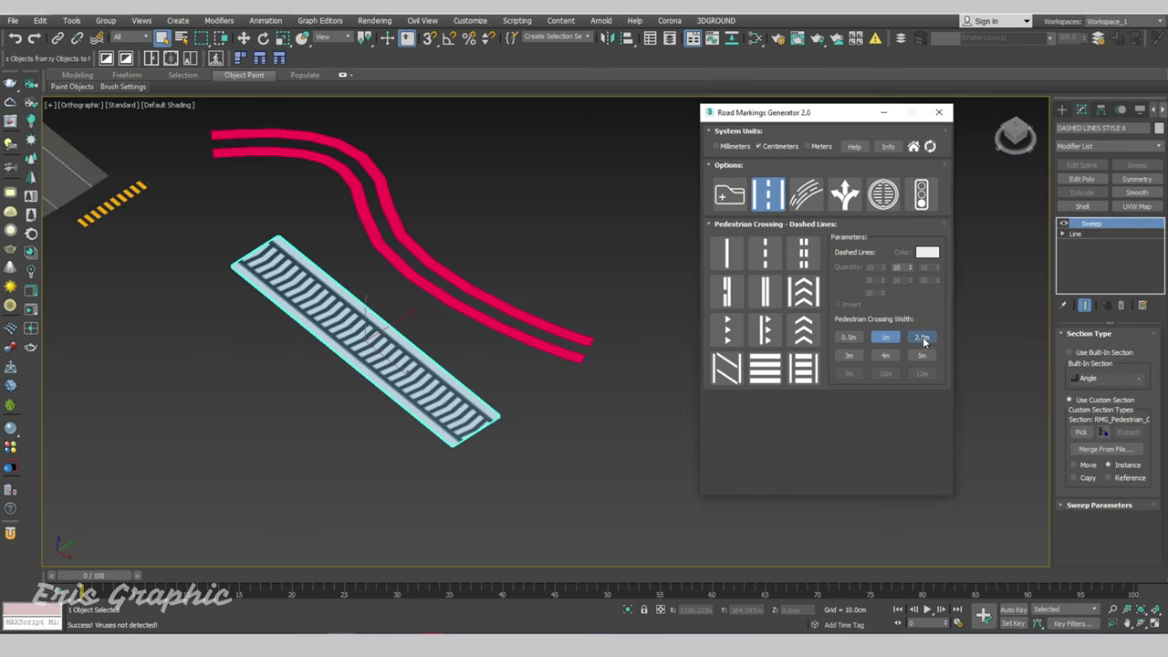
click(518, 277)
Rebuild the yellow dashed line as a 1m crossing and frame it in top view.
alt+middle_drag(518, 277, 377, 342)
drag(398, 313, 354, 211)
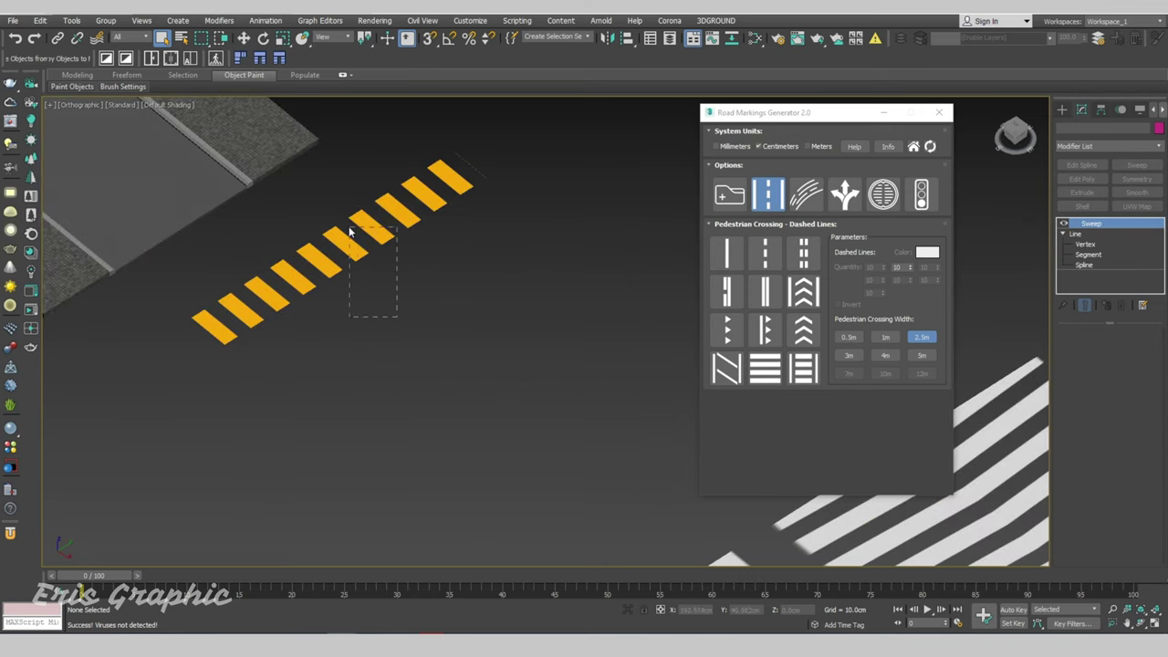
click(885, 337)
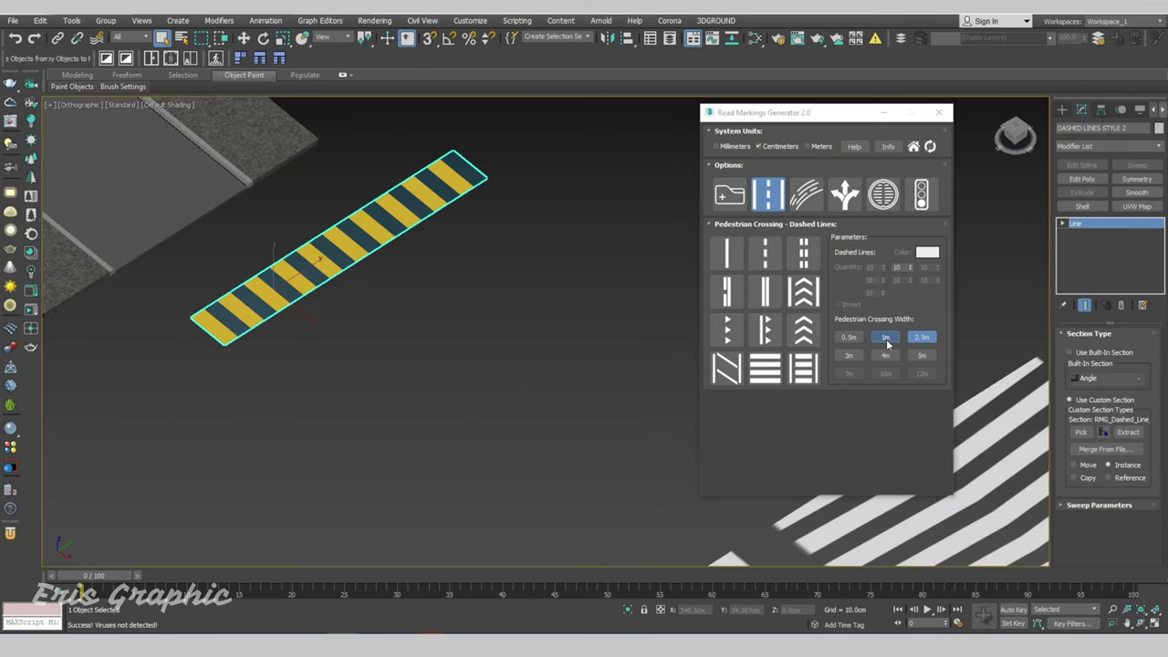
alt+middle_drag(584, 383, 521, 404)
click(487, 344)
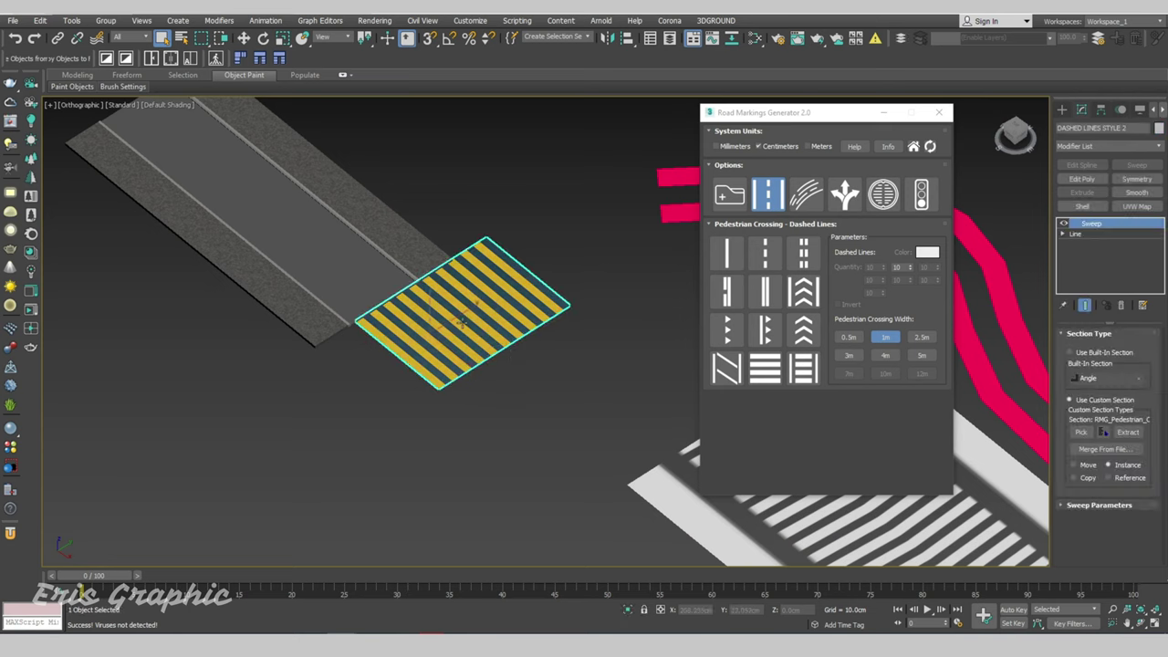
alt+middle_drag(487, 344, 463, 351)
alt+middle_drag(518, 317, 493, 337)
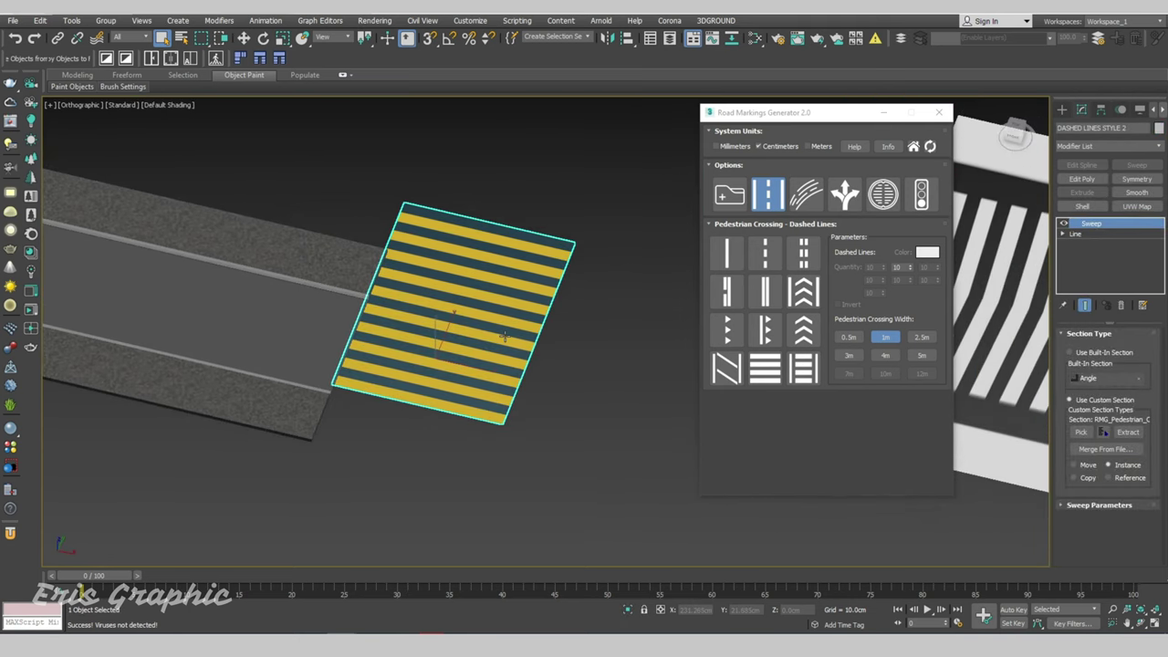
key(t)
key(z)
drag(550, 292, 401, 338)
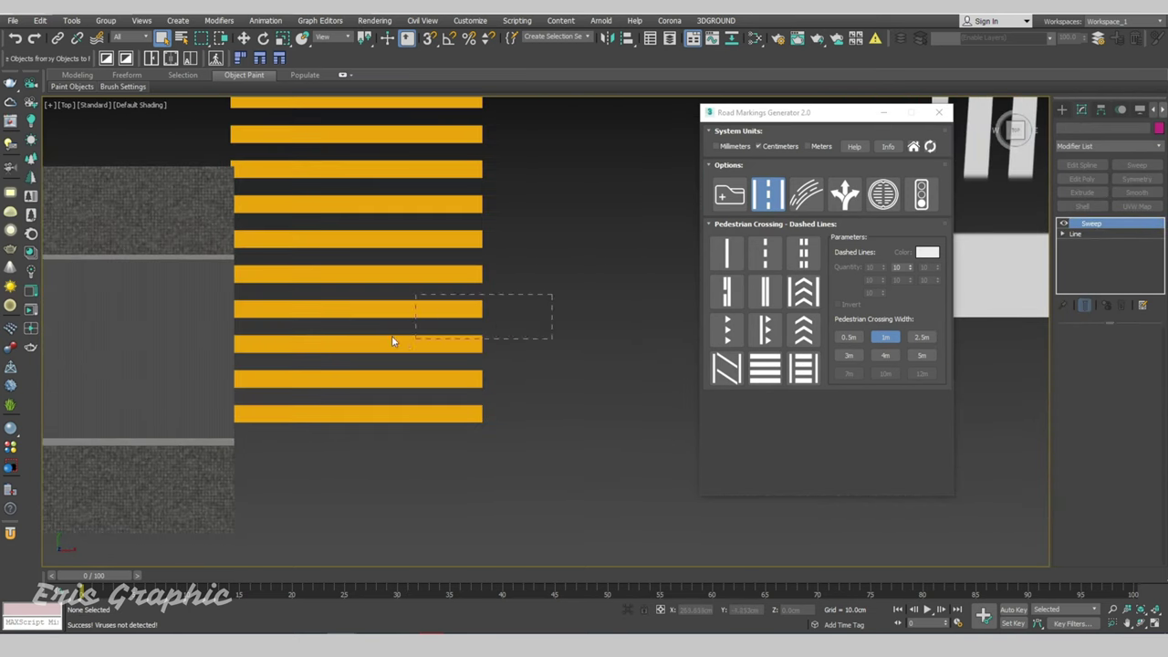
Convert the crossing base line's vertices to Bezier Corner and enable Move with snapping.
click(1062, 234)
click(1085, 244)
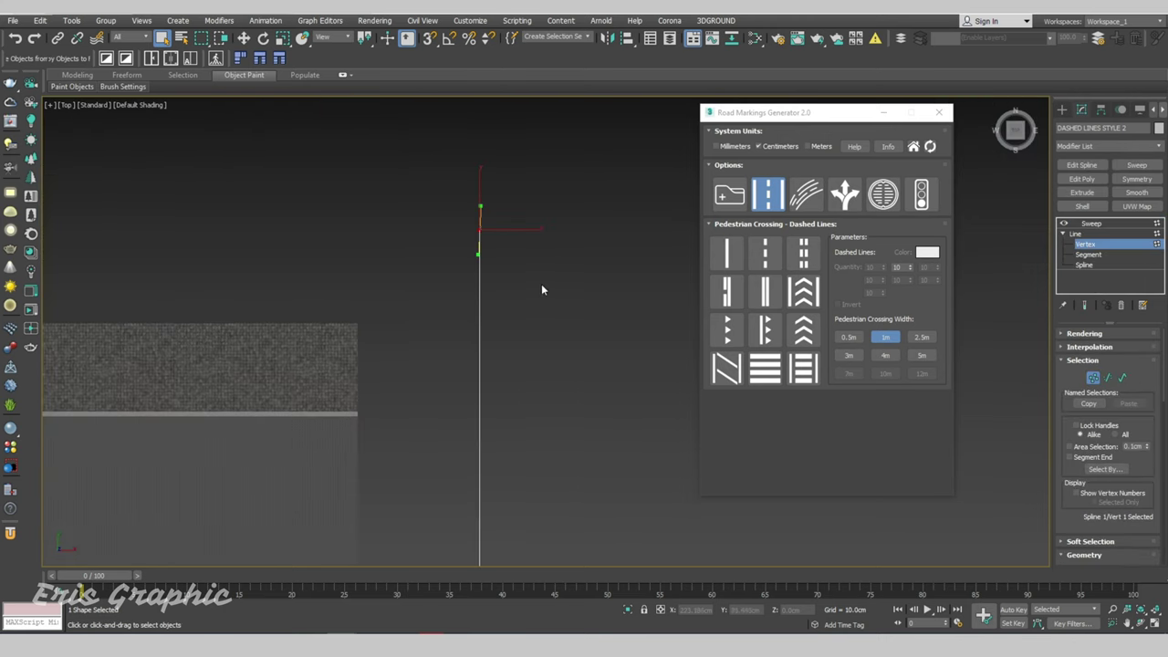
scroll(493, 241, down, 1)
scroll(384, 156, down, 3)
right_click(442, 254)
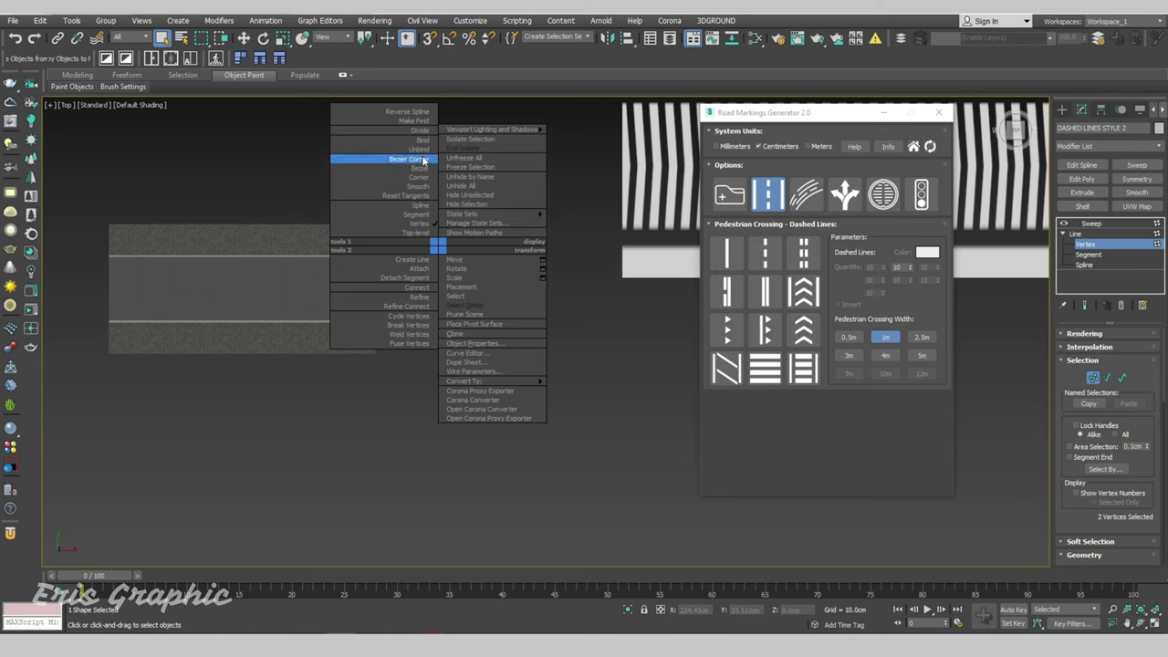
click(424, 184)
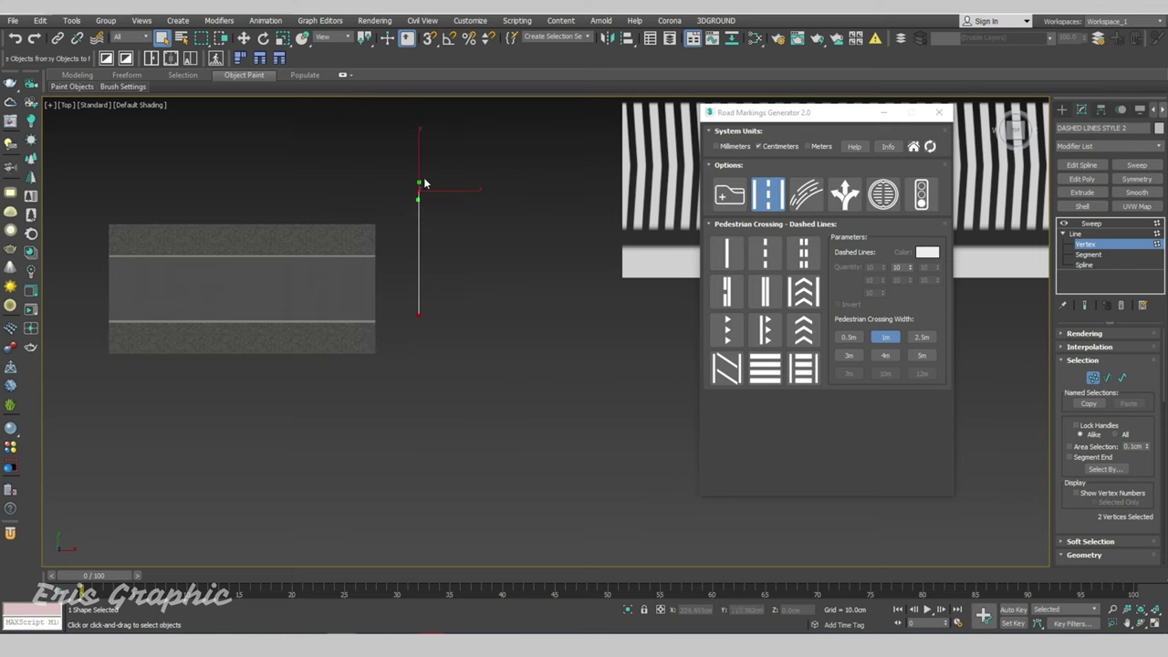
click(245, 38)
click(429, 37)
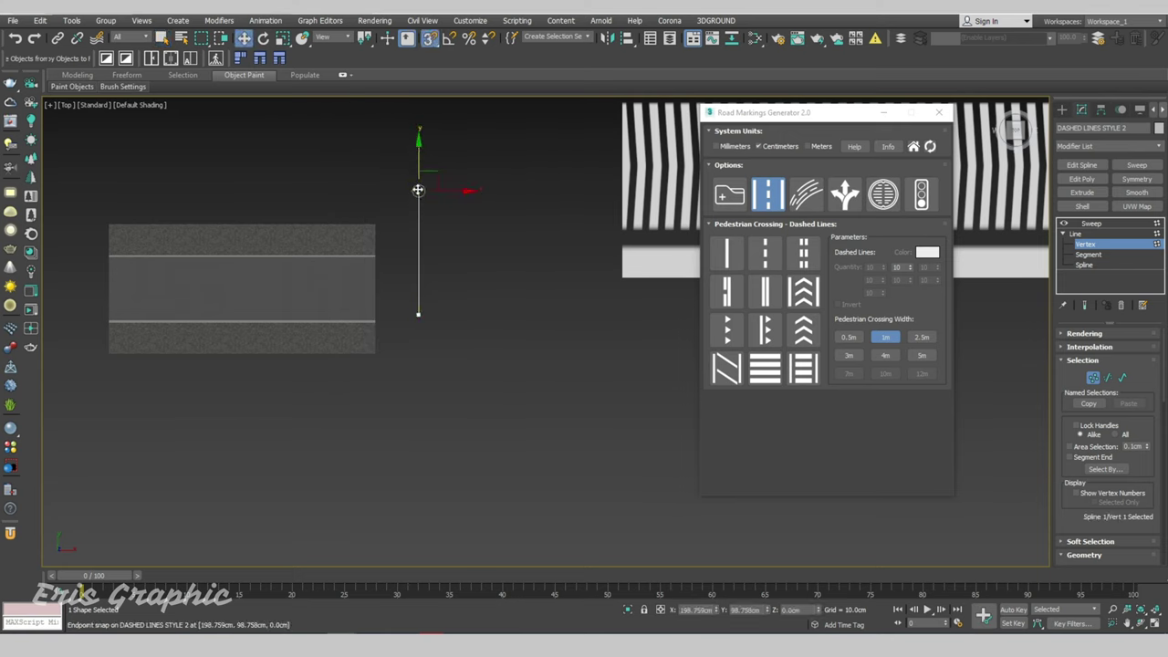
Snap the base line's vertices onto the road edges and return to the Sweep.
drag(418, 191, 374, 264)
scroll(392, 321, up, 3)
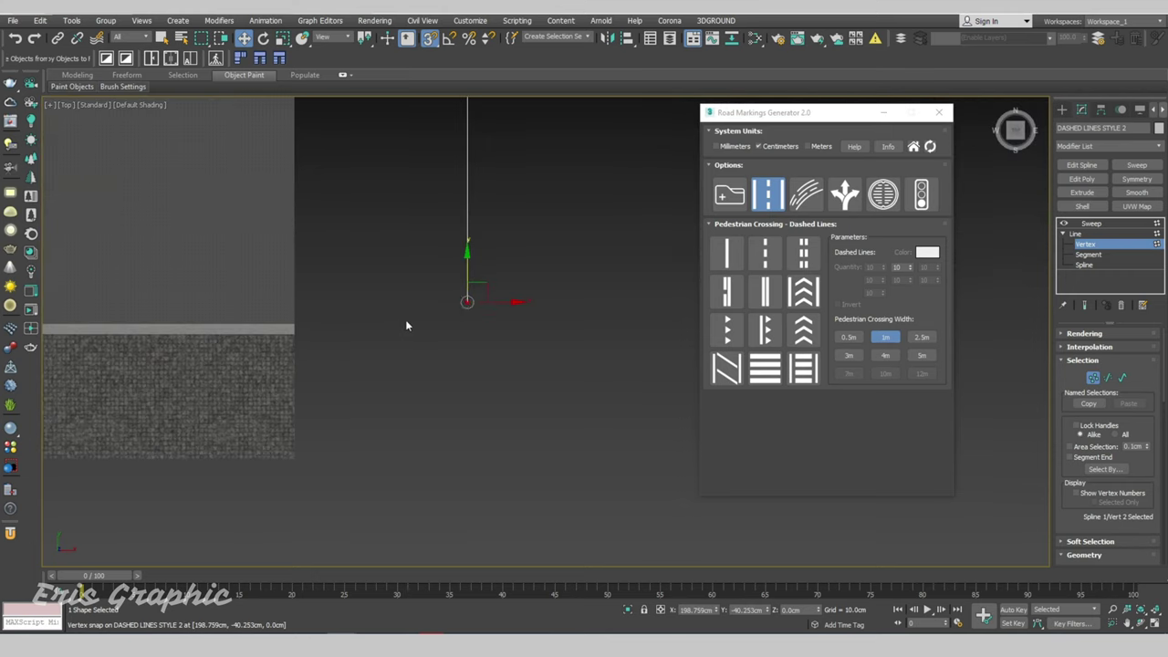
drag(465, 280, 302, 318)
scroll(532, 307, down, 3)
drag(472, 232, 547, 399)
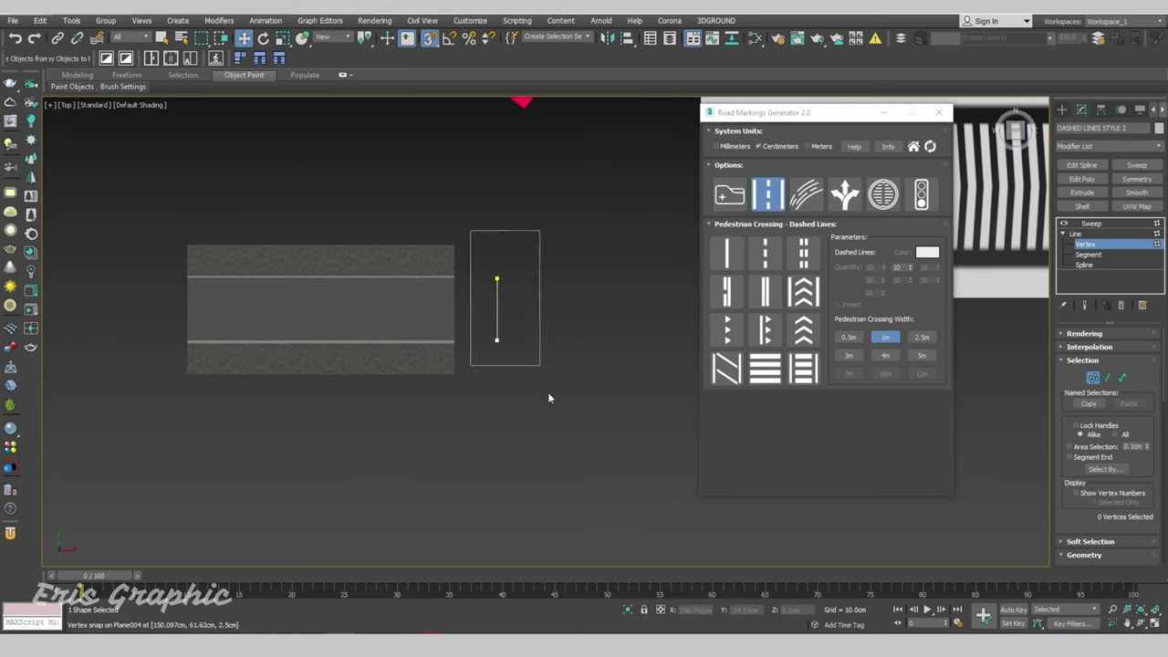
key(2)
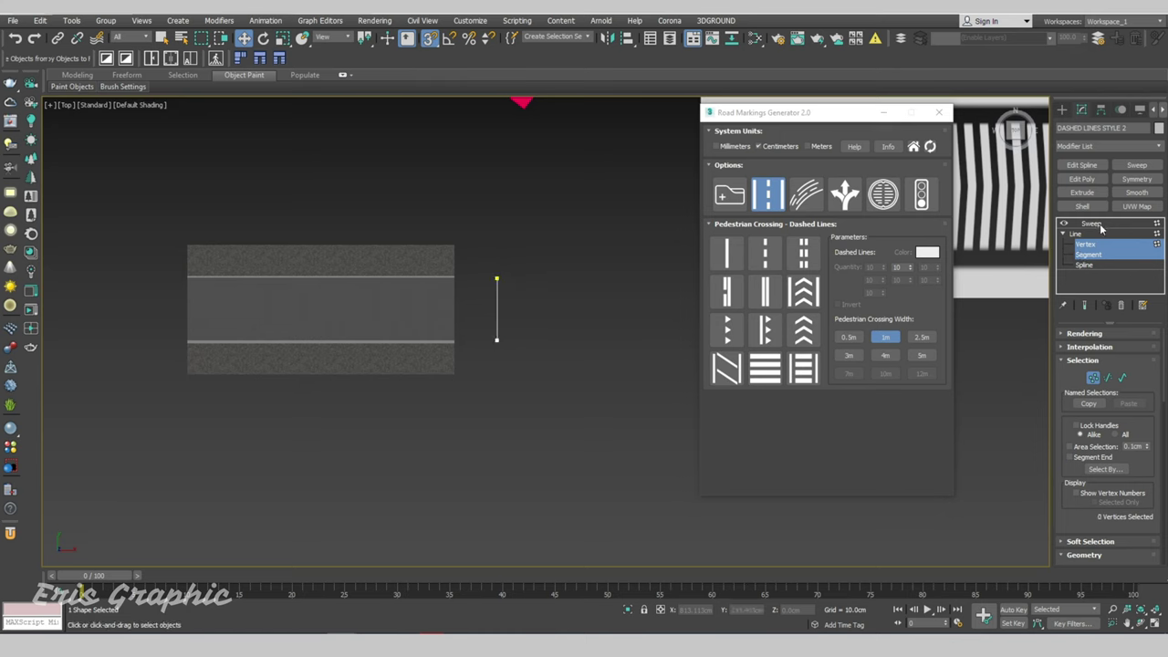
click(1091, 223)
scroll(548, 270, up, 2)
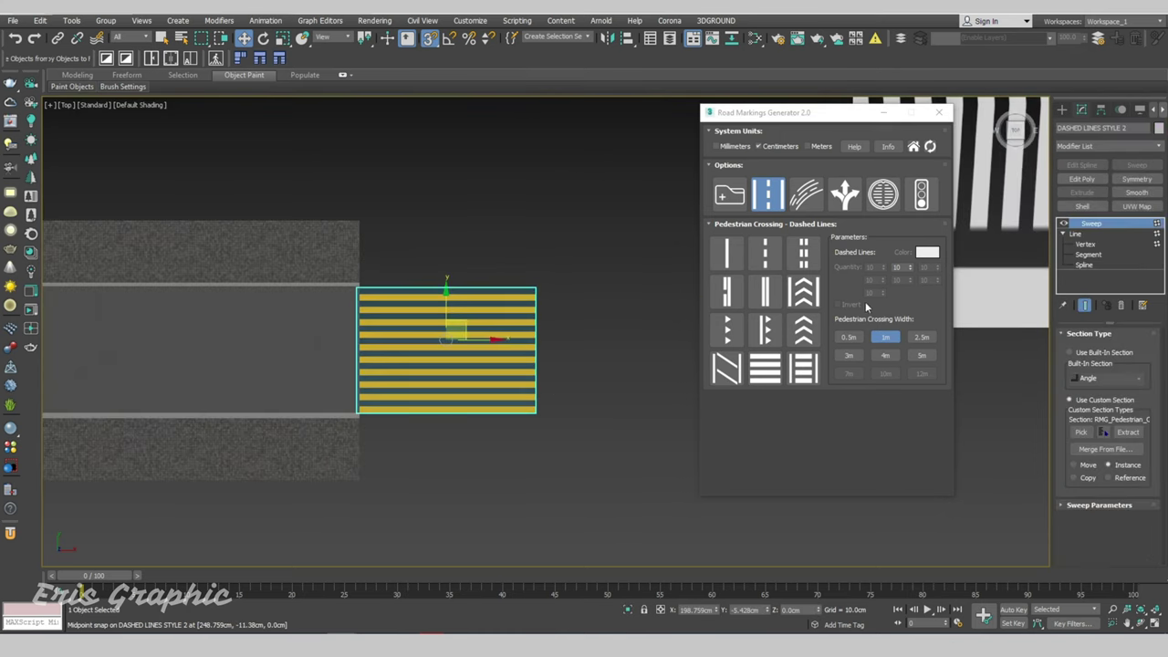
Narrow the yellow crosswalk to 0.5m and move it onto the middle of the road.
click(850, 338)
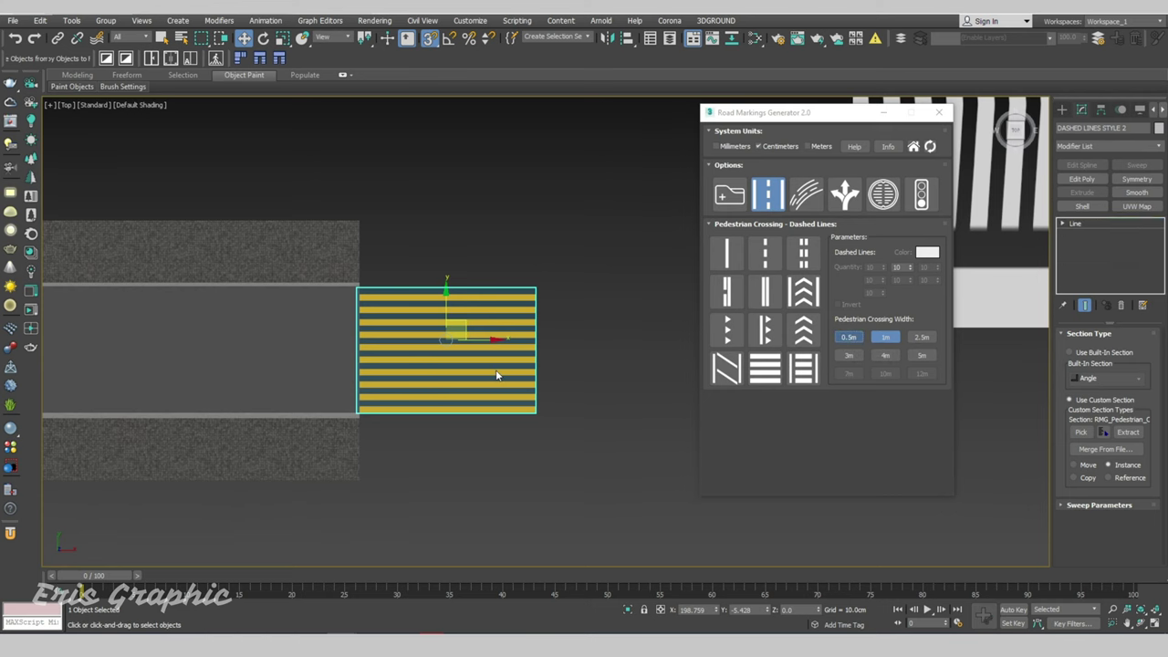
middle_drag(579, 365, 777, 339)
click(651, 229)
scroll(652, 229, down, 3)
click(666, 301)
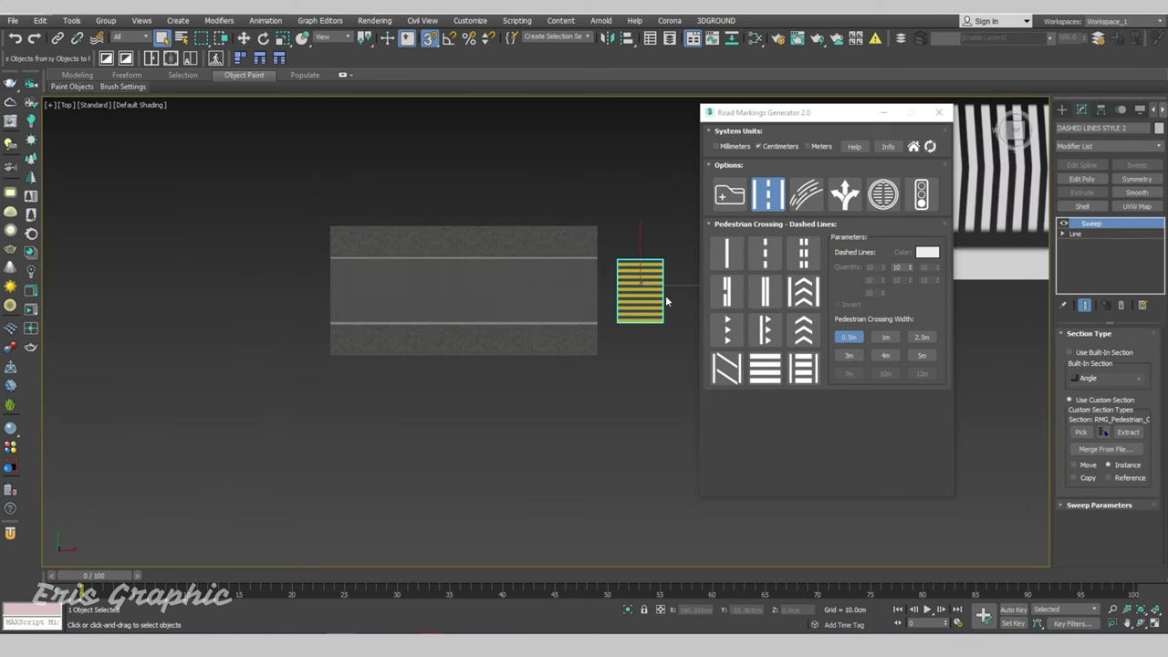
drag(640, 290, 533, 290)
Snap the crosswalk's corner to the curb edge.
alt+middle_drag(636, 302, 338, 243)
scroll(569, 295, up, 5)
drag(314, 219, 518, 345)
scroll(538, 320, up, 5)
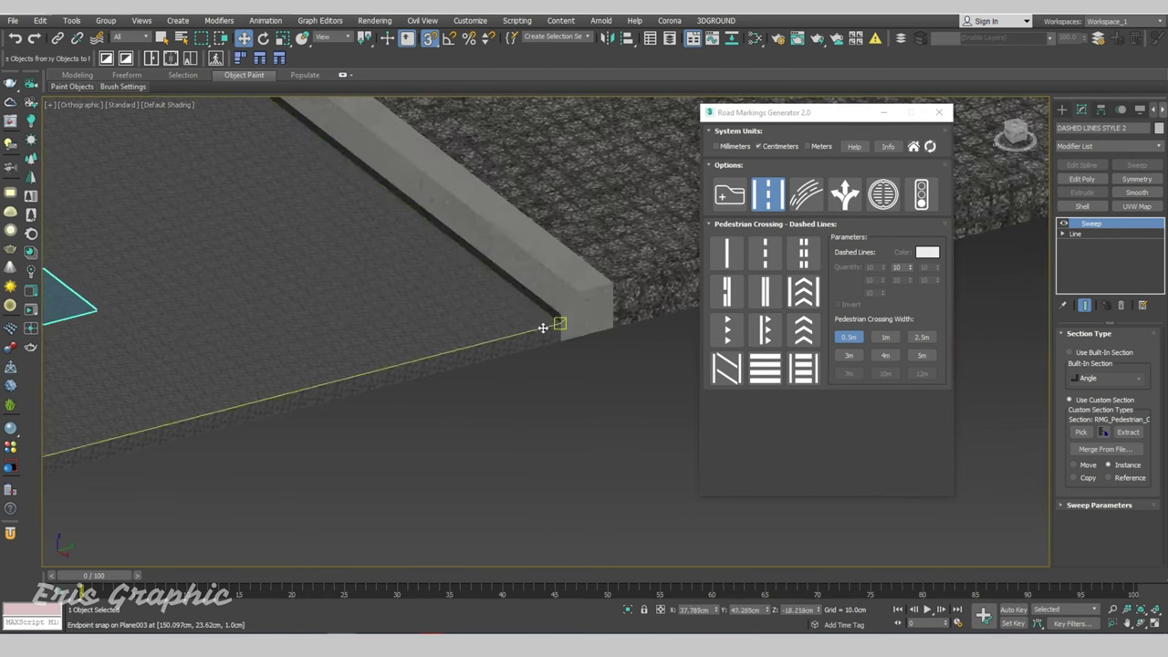
scroll(548, 326, down, 5)
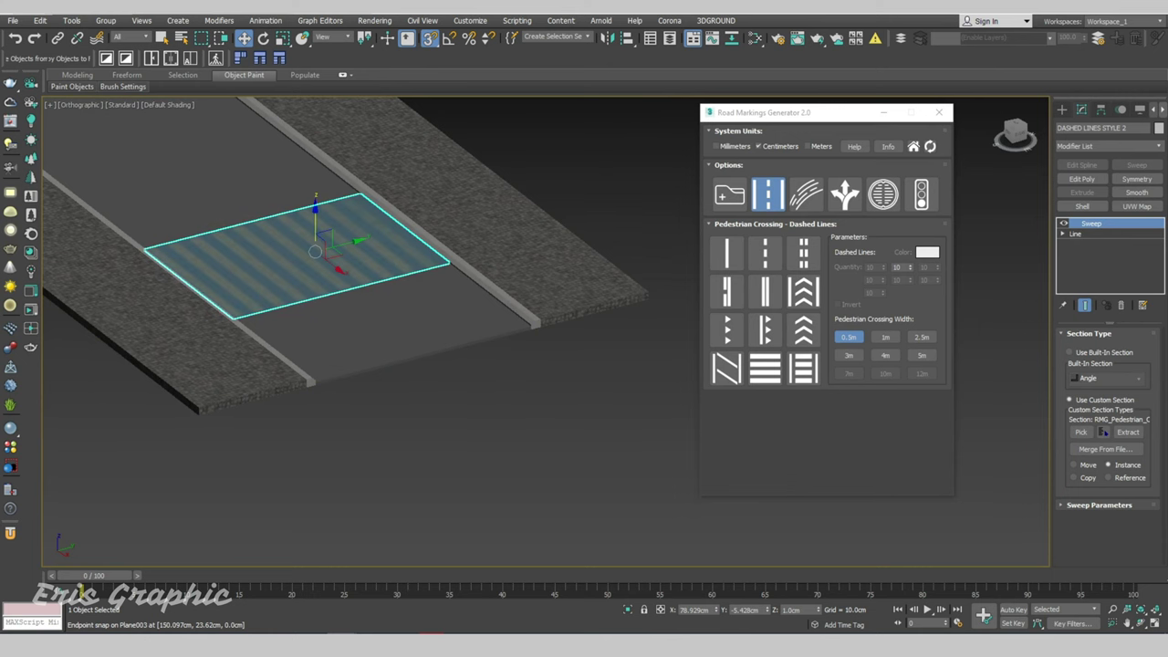
Orbit to check the yellow bars between the curbs, then select the red curves and chevron crossing.
click(510, 472)
scroll(547, 429, up, 3)
scroll(590, 392, up, 3)
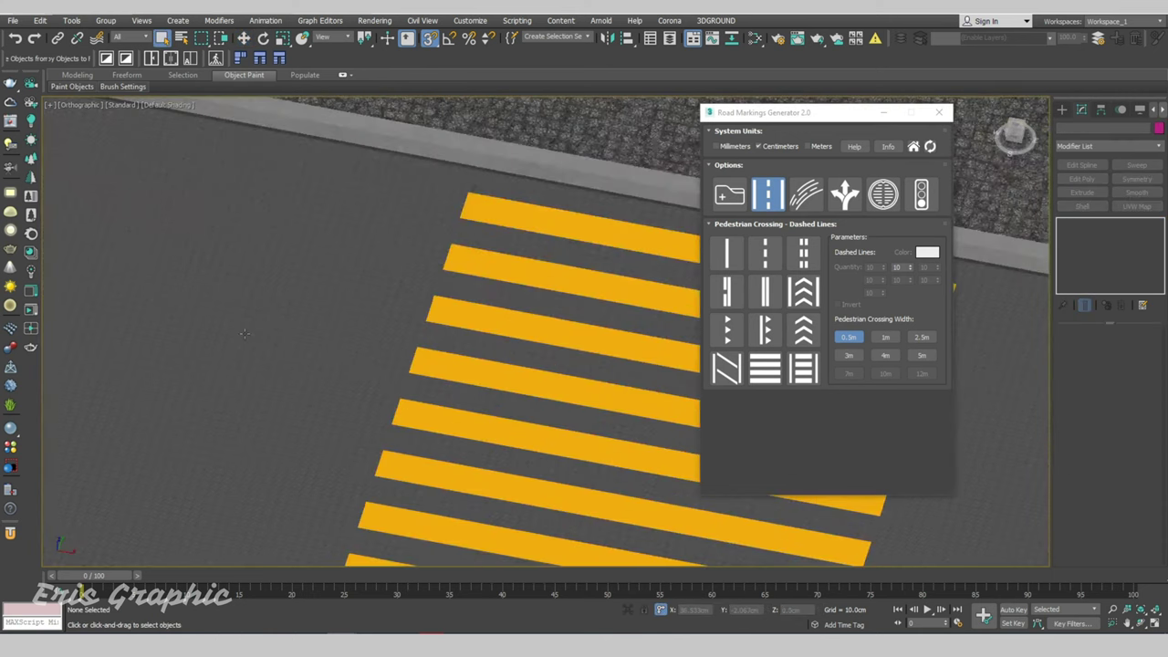
scroll(589, 392, up, 3)
scroll(589, 392, down, 10)
middle_drag(547, 383, 310, 382)
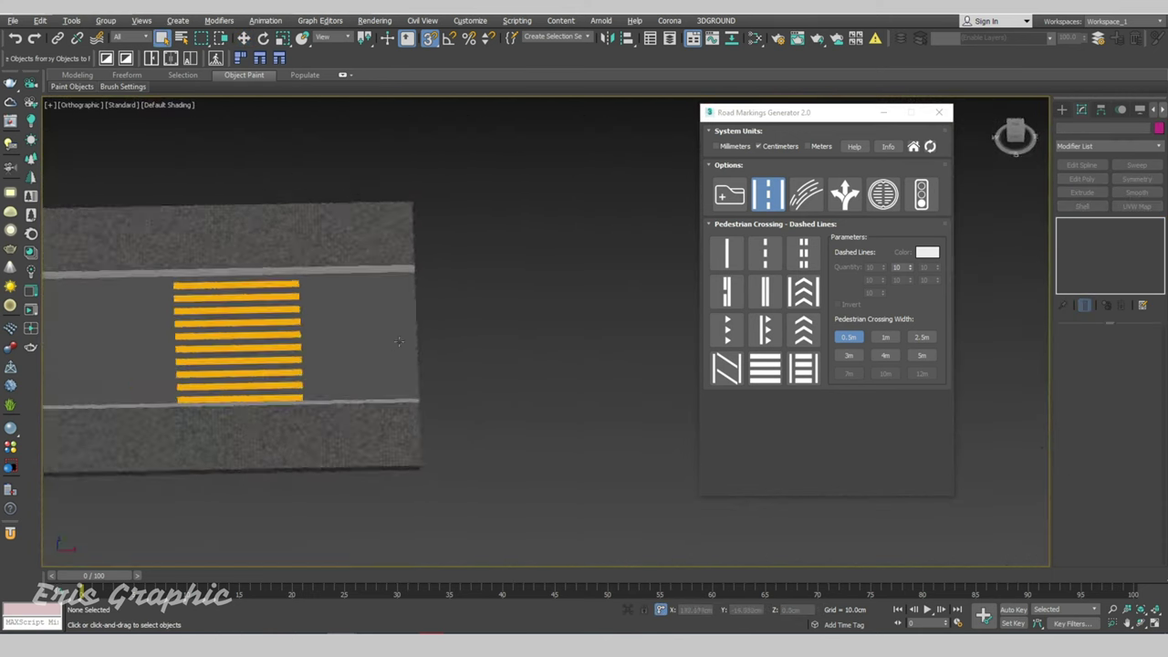
scroll(311, 381, up, 10)
scroll(310, 382, down, 2)
scroll(310, 381, down, 8)
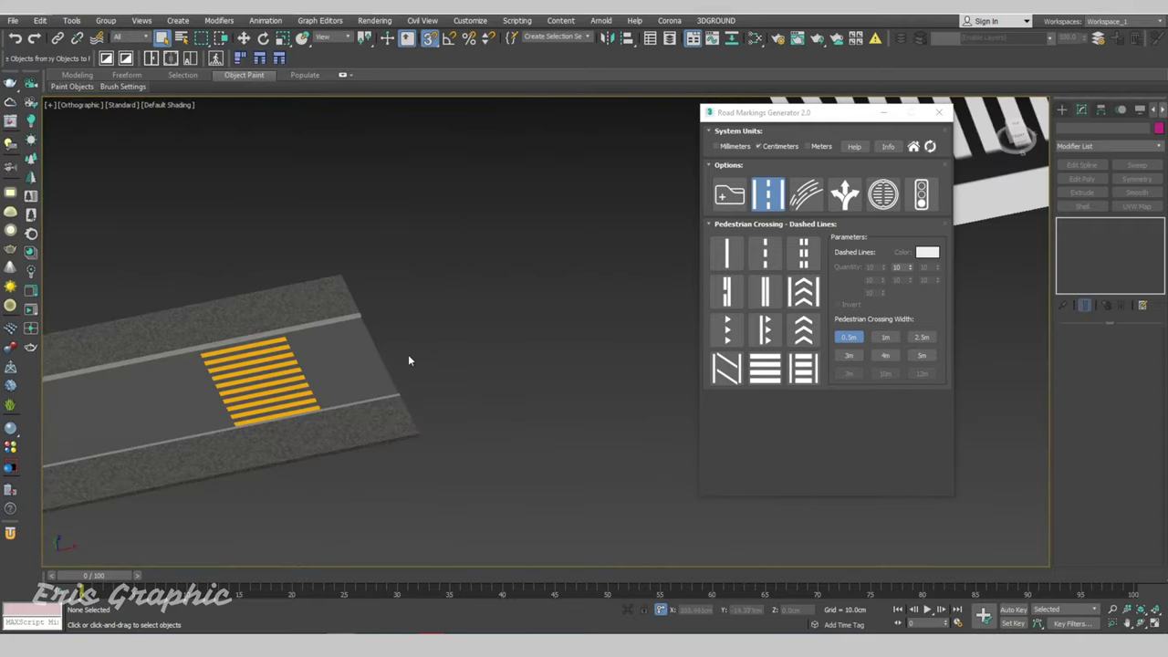
alt+middle_drag(435, 372, 584, 320)
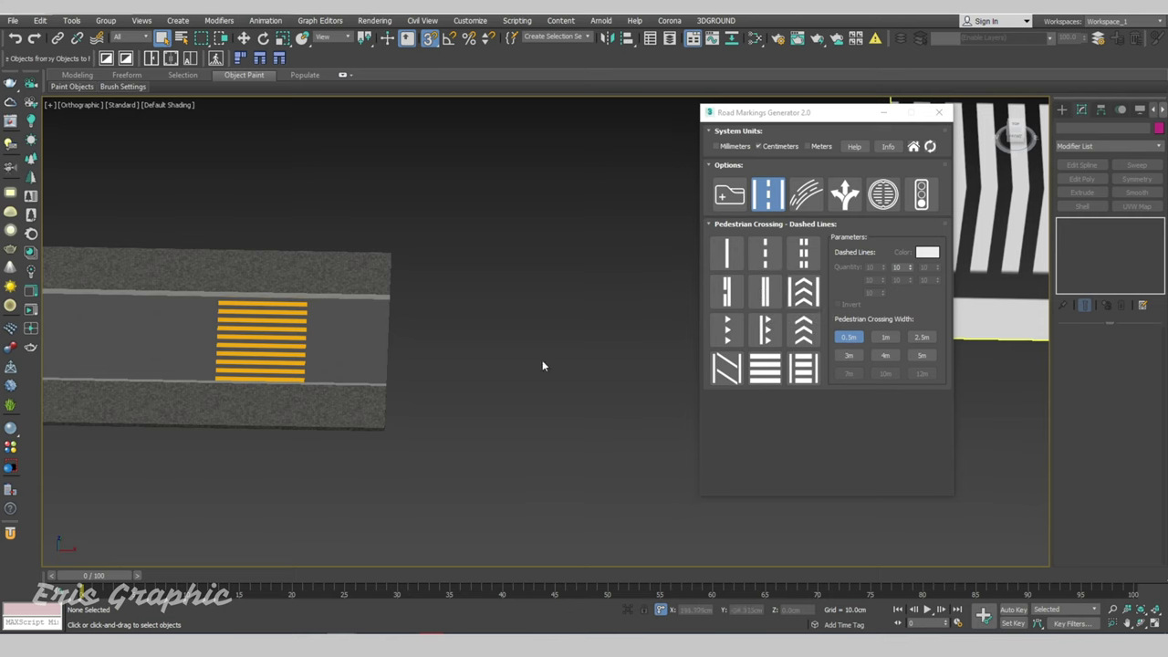
alt+middle_drag(542, 365, 542, 320)
scroll(314, 388, down, 5)
scroll(478, 212, down, 2)
drag(478, 212, 433, 451)
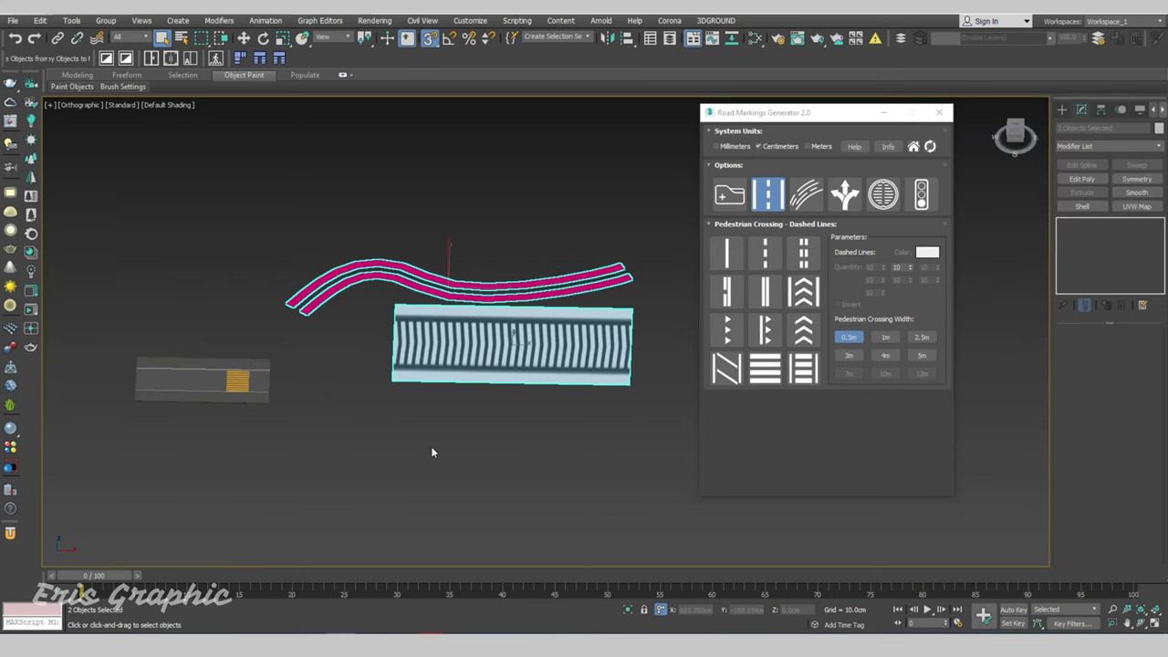
Delete the red curves and chevron crossing, then place an Ahead arrow marking on the road.
key(Delete)
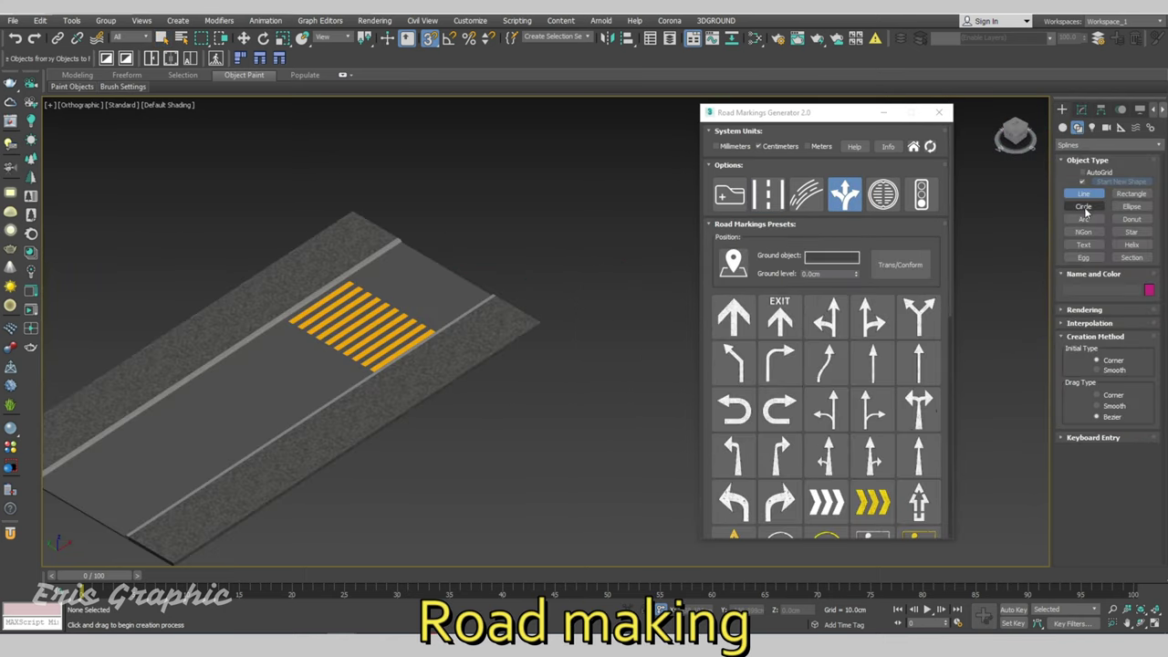
right_click(567, 194)
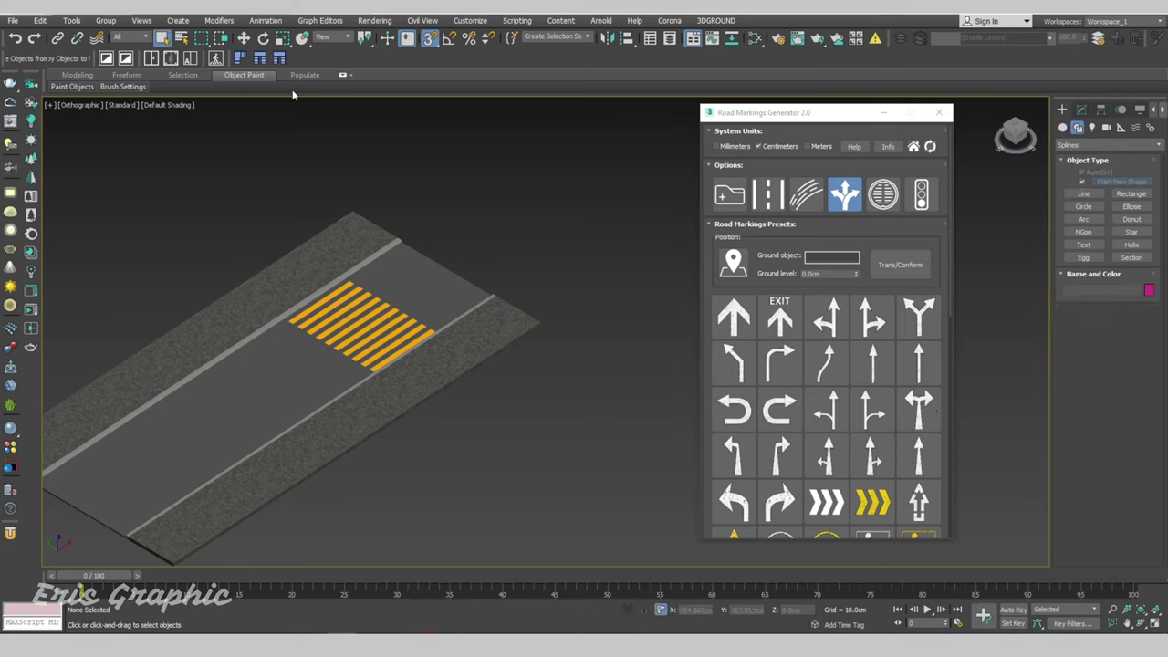
click(735, 363)
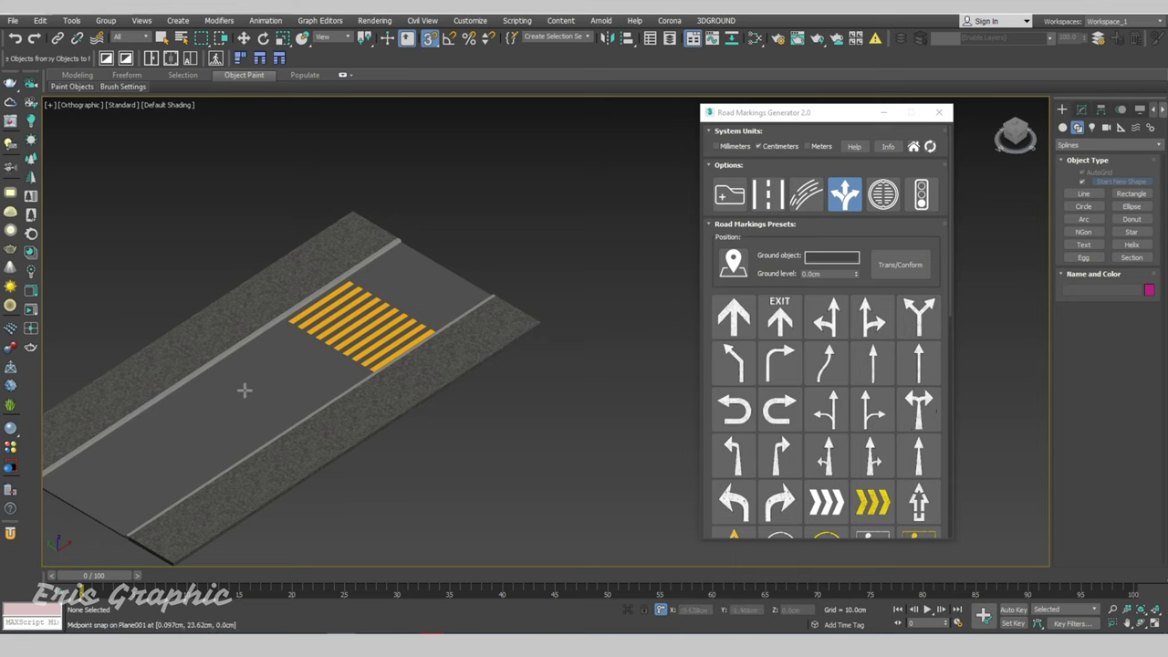
click(499, 238)
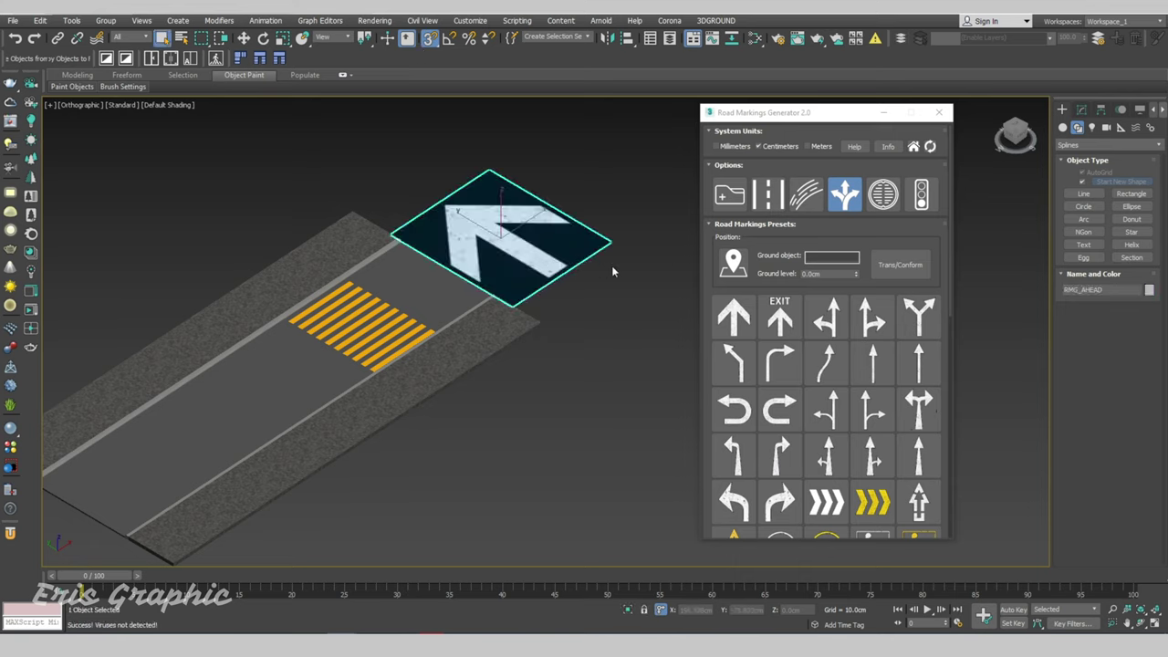
Add further arrow marking presets and select the EXIT arrow.
middle_drag(611, 266, 534, 253)
middle_drag(462, 329, 527, 284)
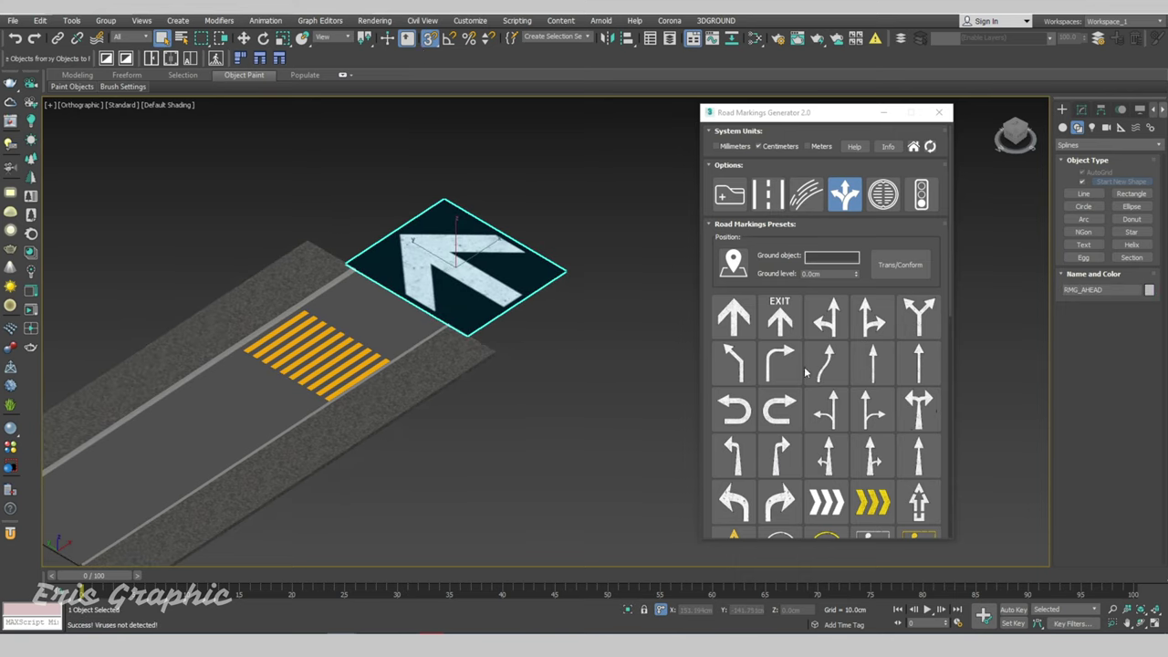
click(827, 319)
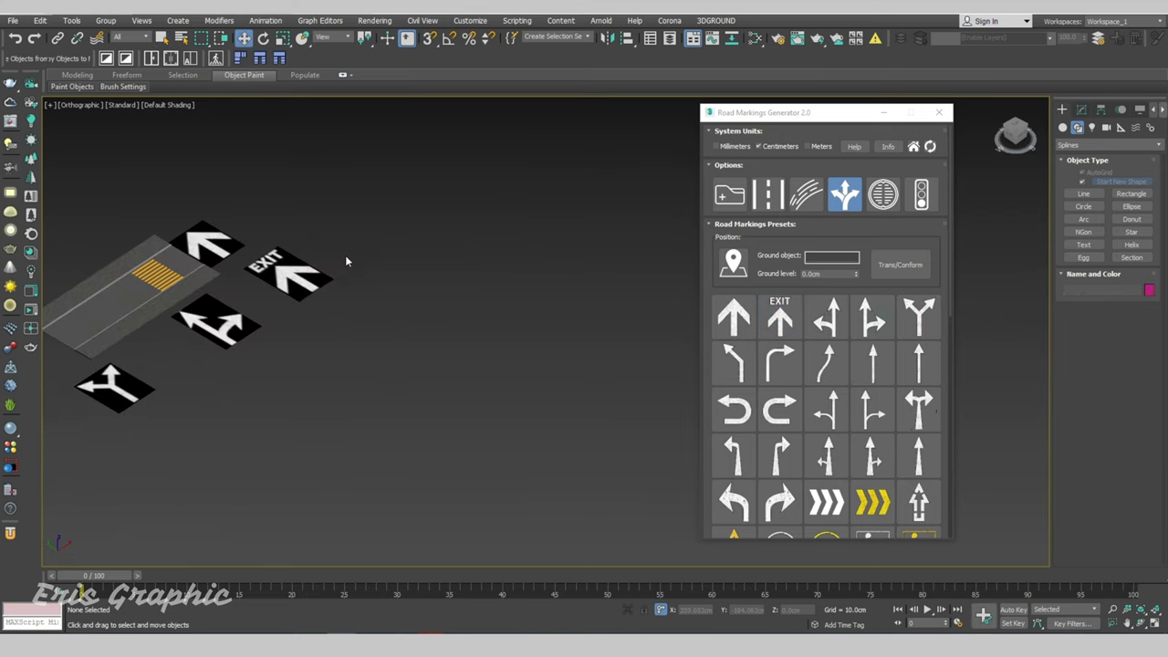
click(299, 294)
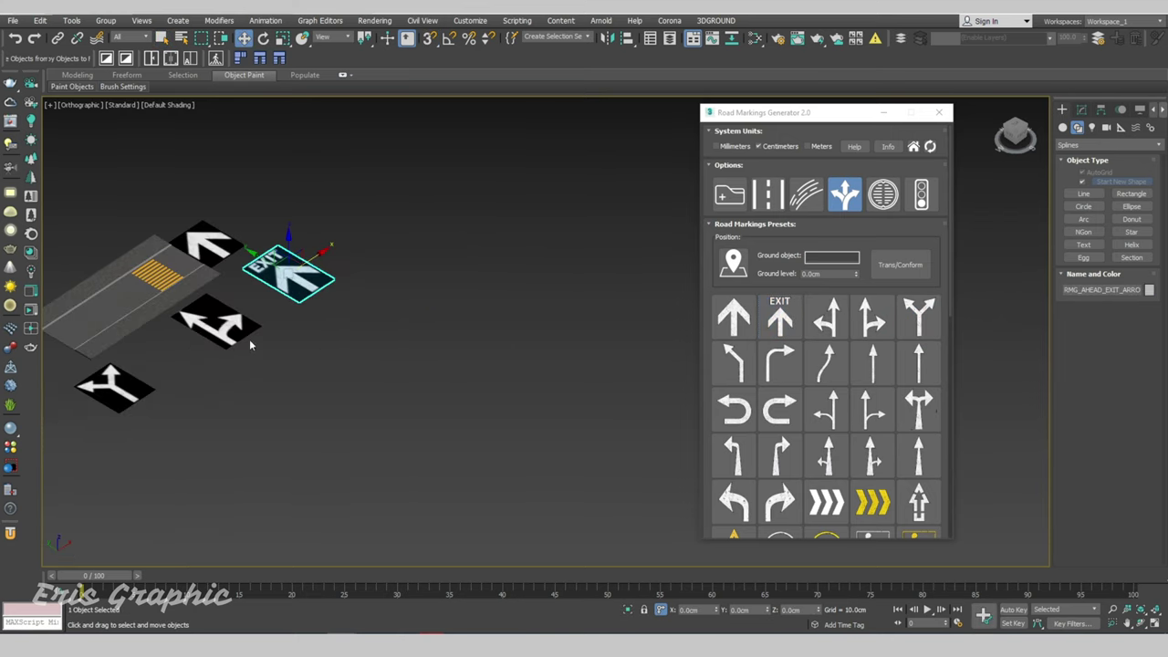
Mirror and flip the EXIT arrow with Trans/Conform so it points the other way.
click(900, 264)
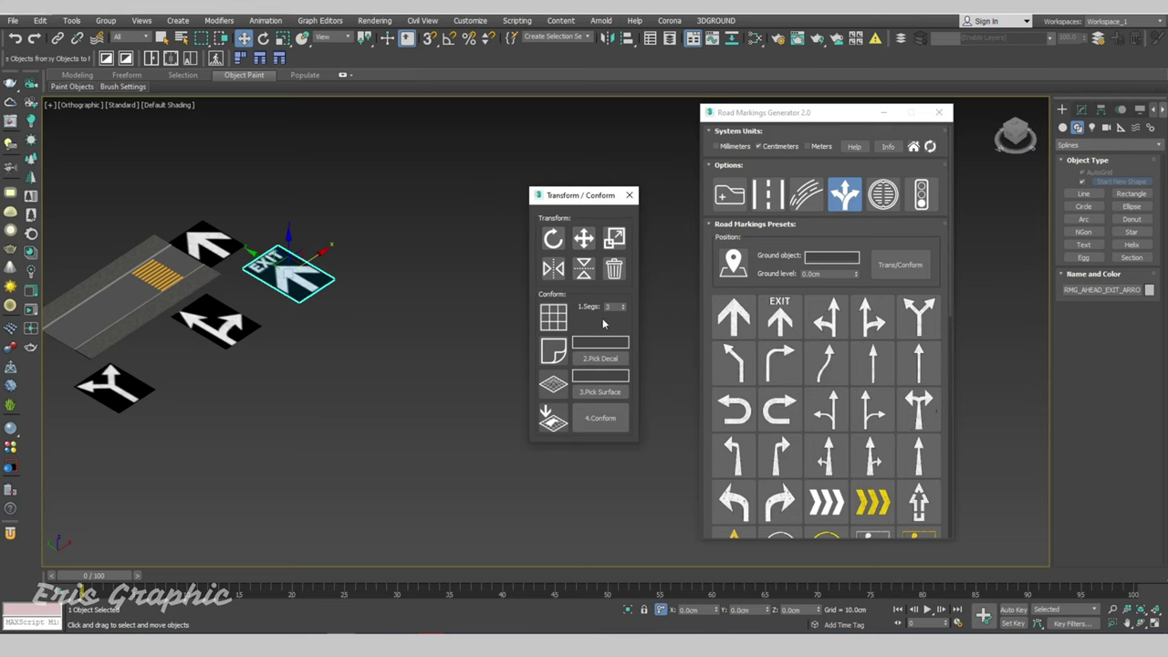
scroll(345, 274, up, 3)
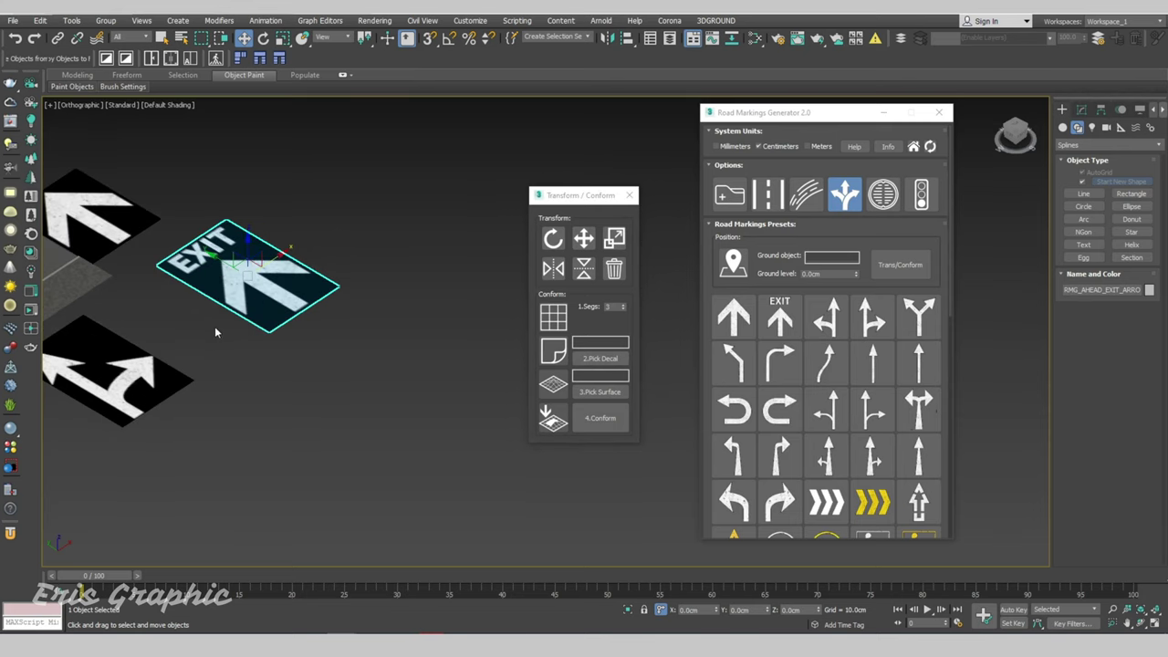
click(552, 239)
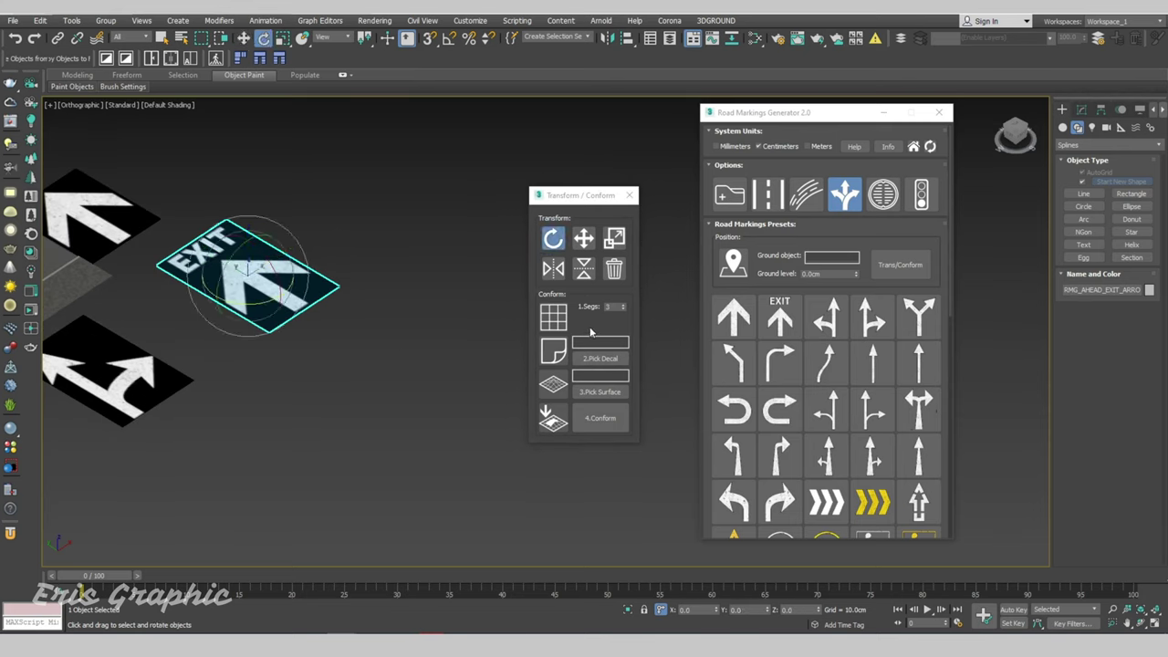
drag(268, 310, 355, 313)
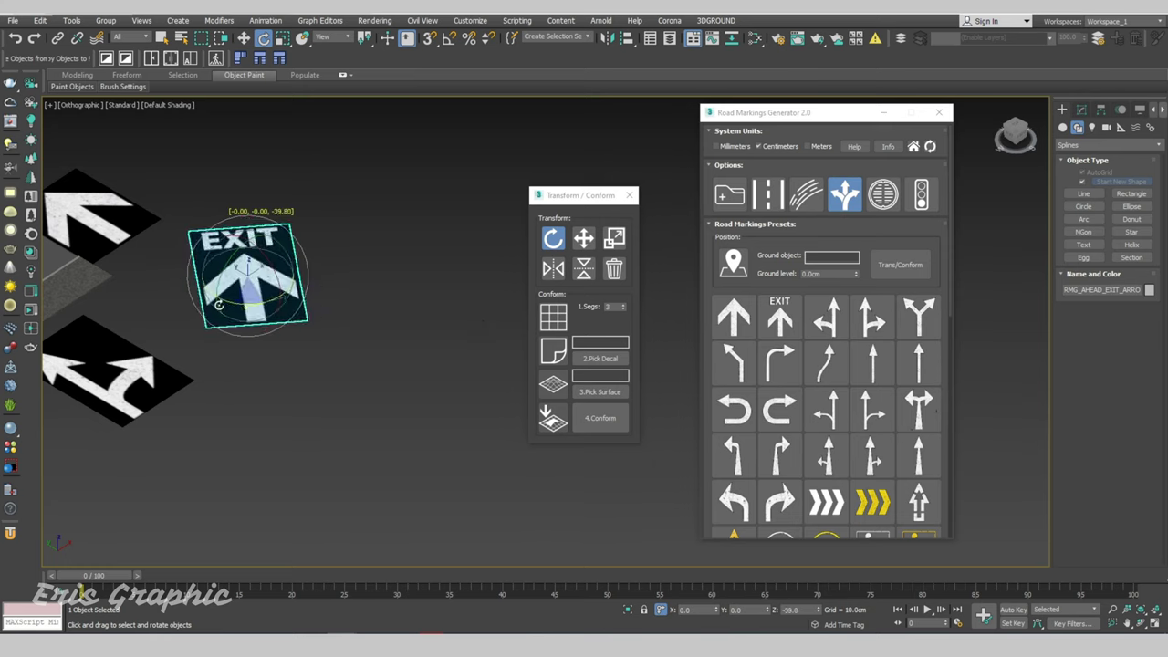
right_click(355, 313)
click(553, 268)
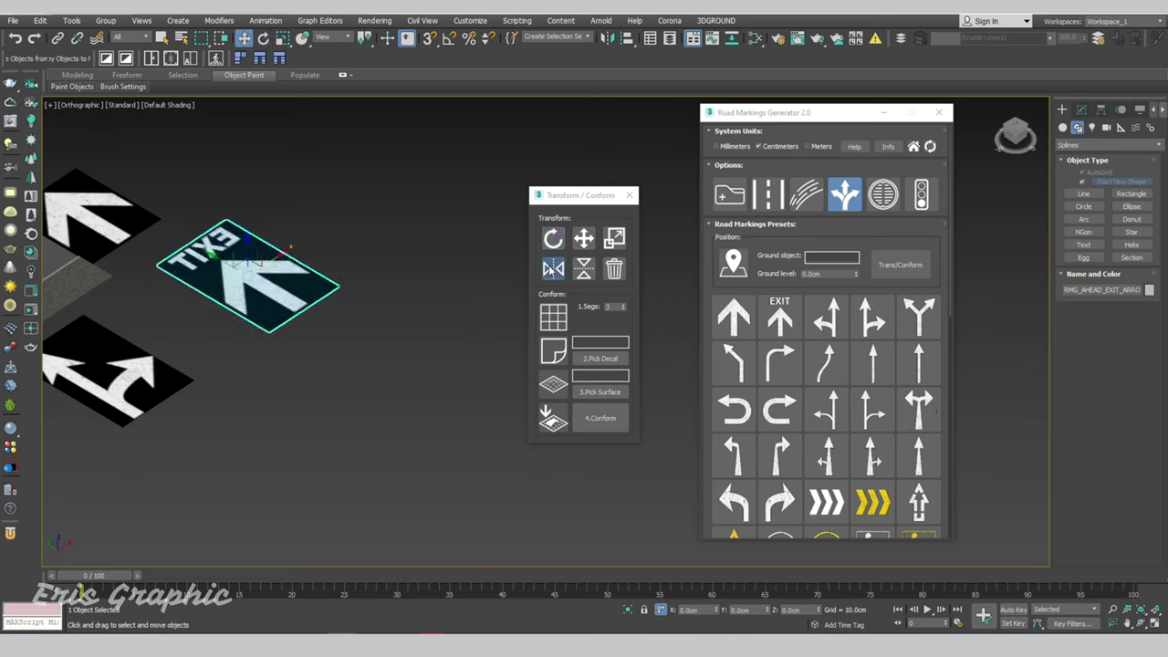
click(580, 274)
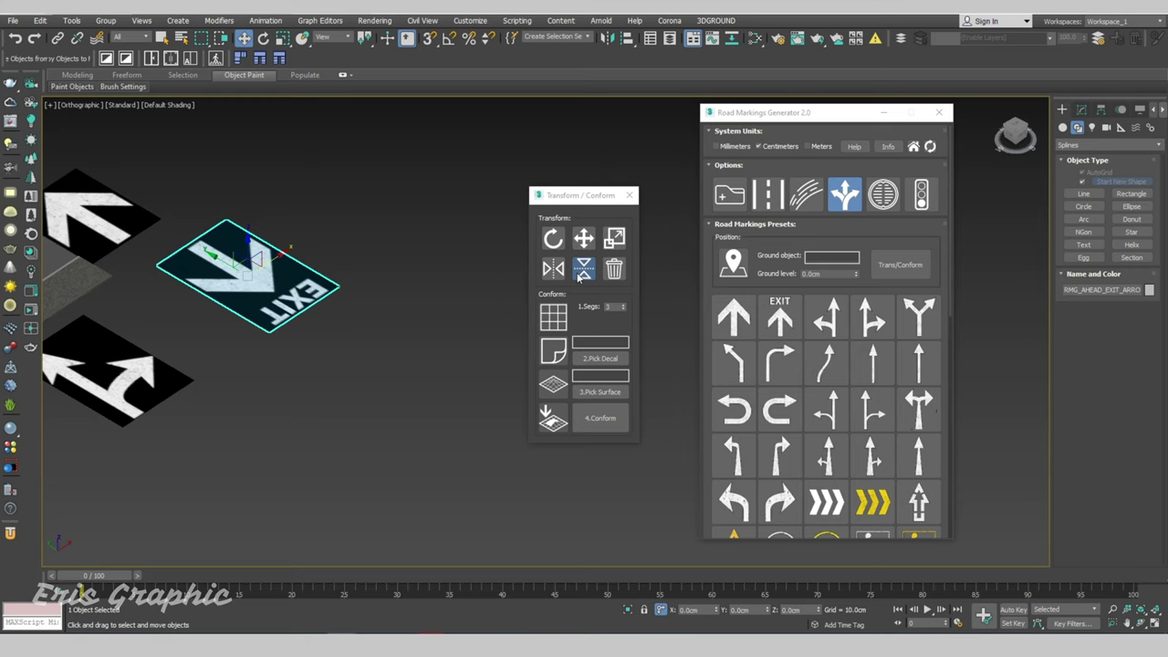
Scale the EXIT arrow plate up slightly and deselect it.
click(615, 239)
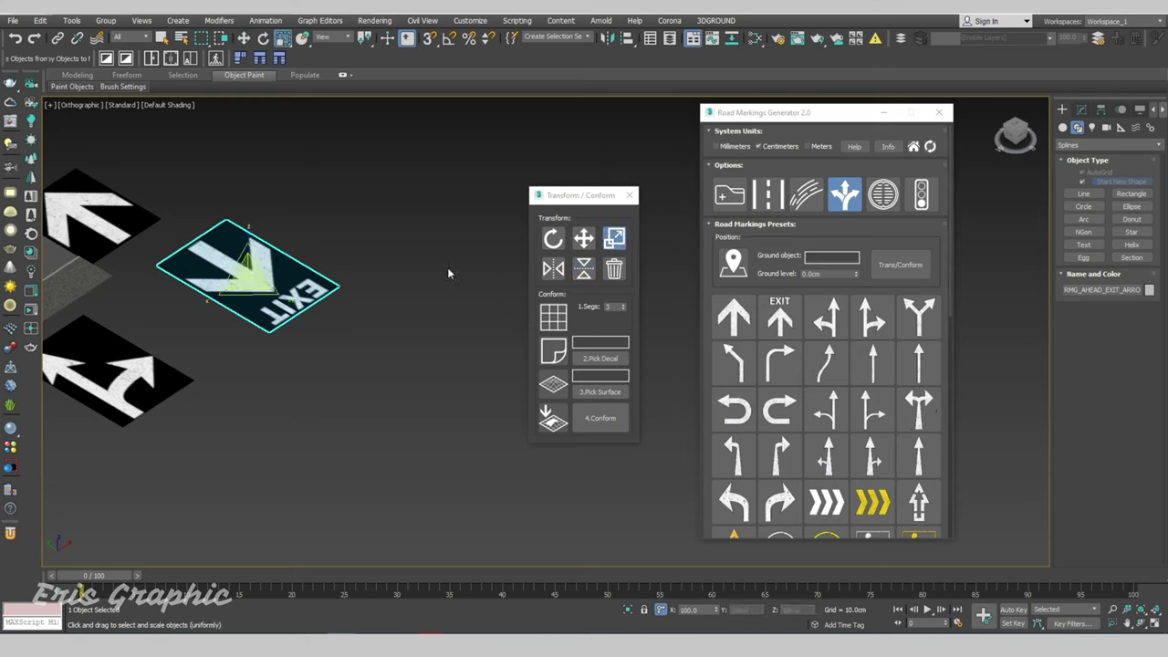
drag(248, 264, 342, 283)
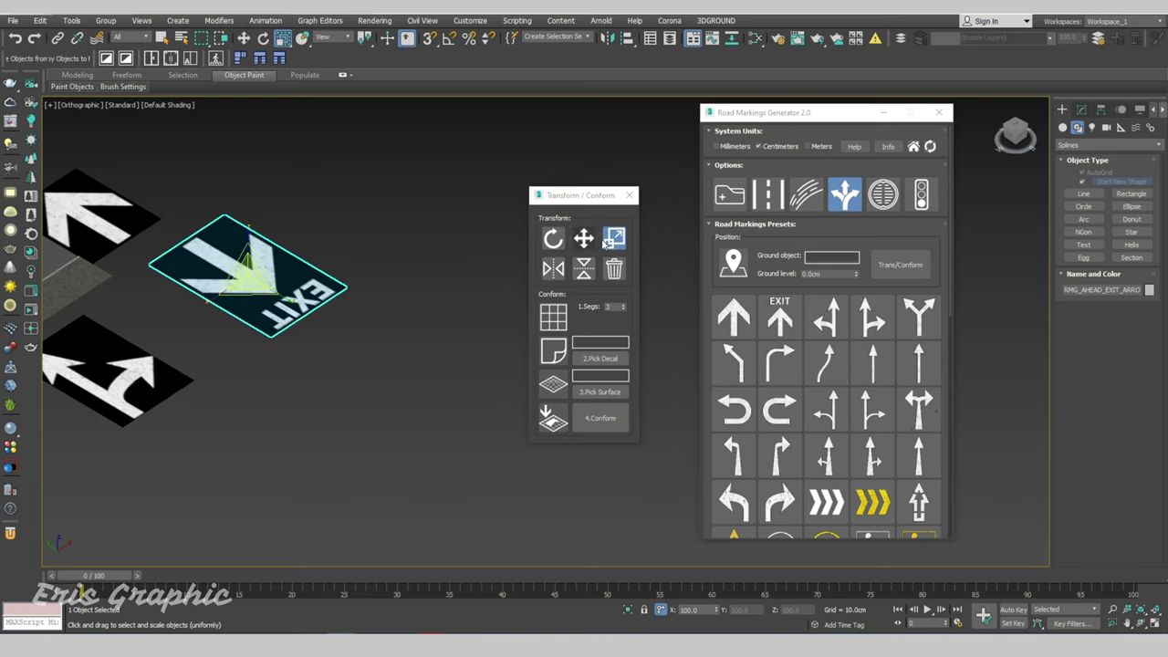
click(350, 254)
scroll(350, 254, down, 5)
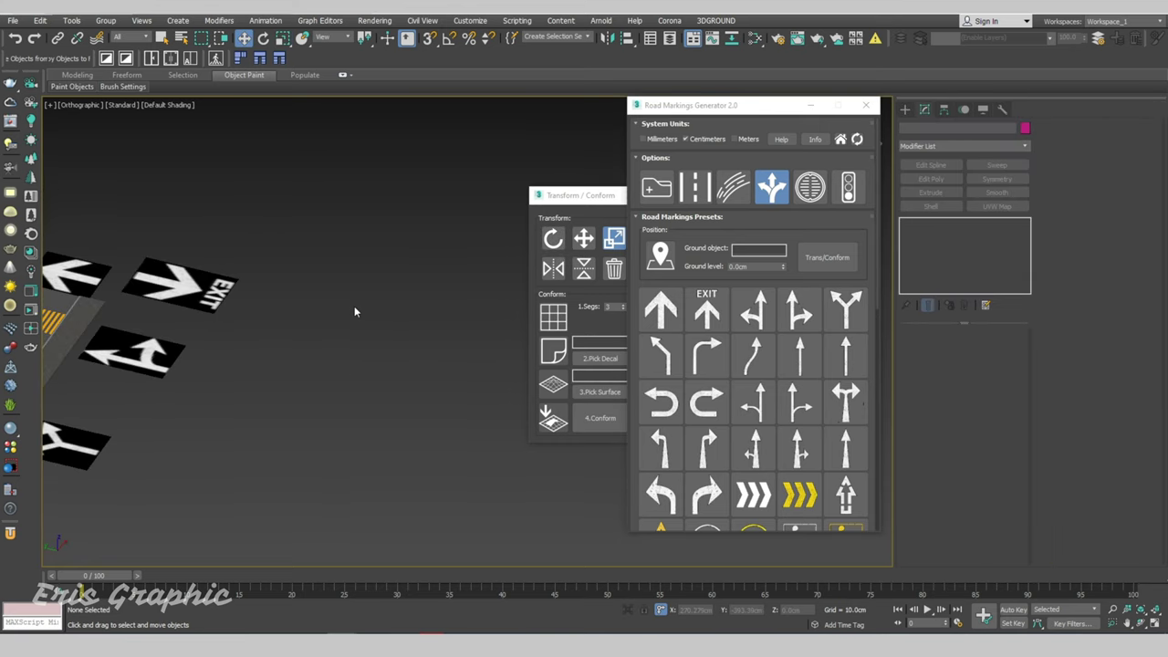
Create a box primitive beside the road markings from the quad menu.
right_click(354, 306)
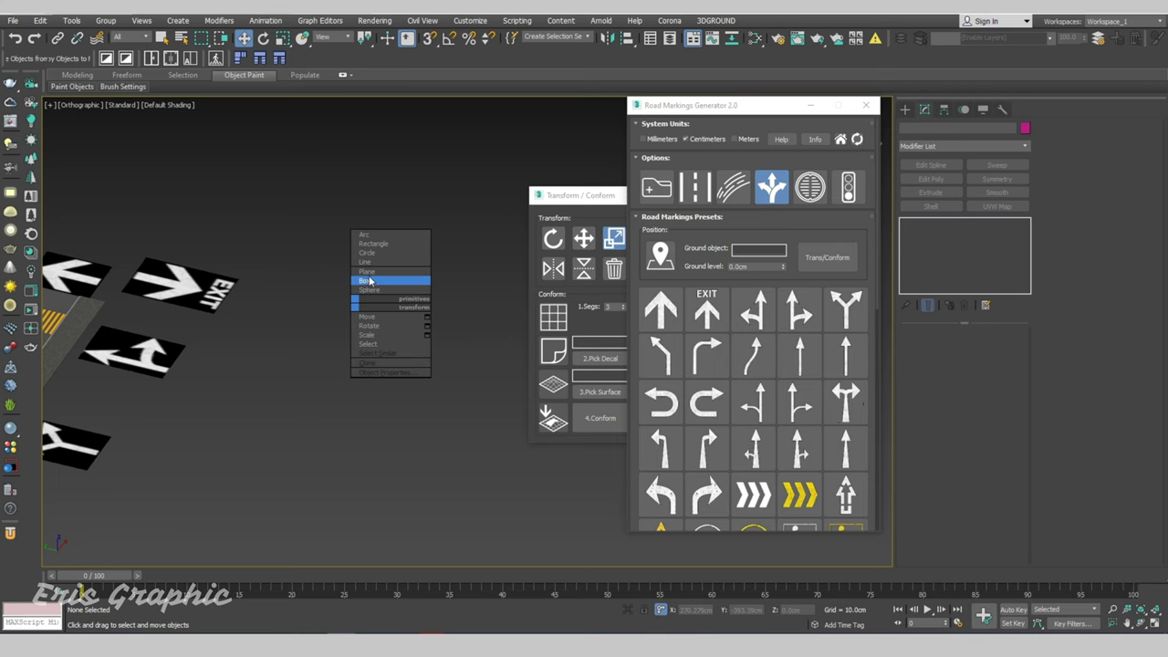
click(365, 280)
drag(358, 309, 366, 418)
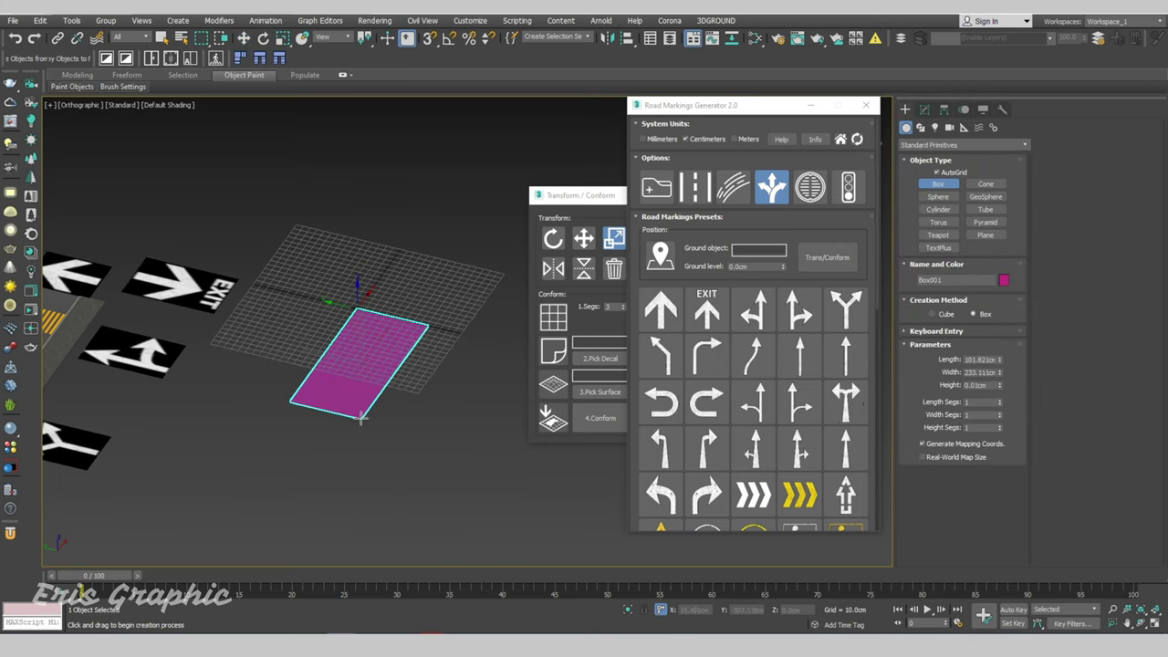
click(373, 287)
right_click(383, 274)
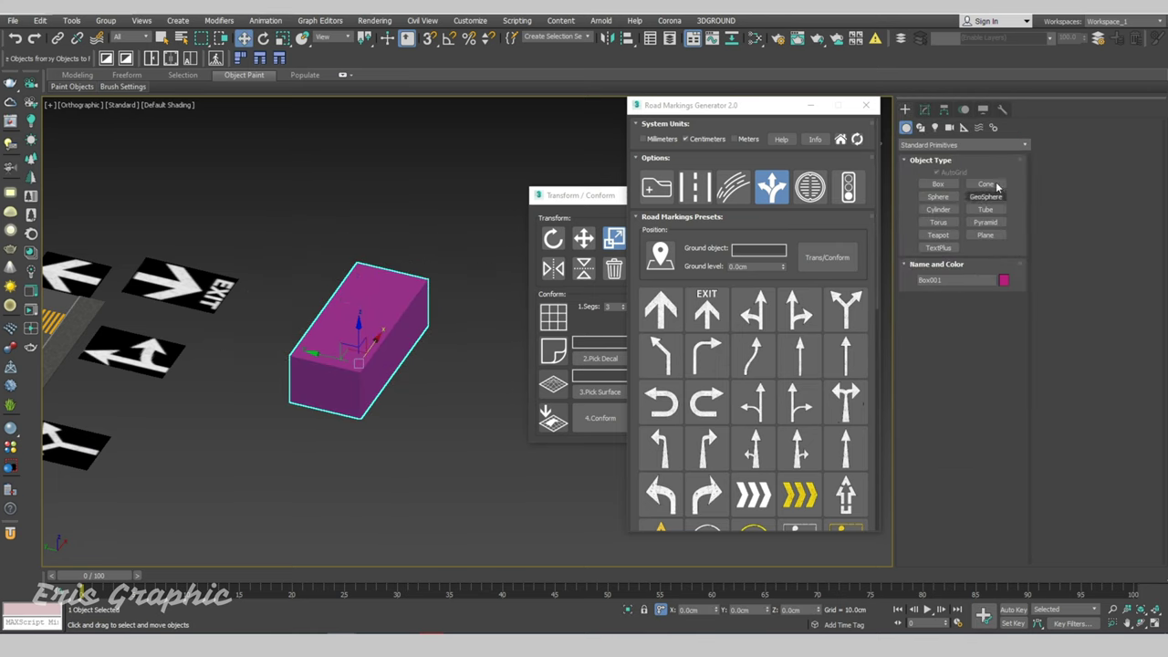
Add Edit Poly to the box and push its right face out to widen it.
click(924, 108)
click(930, 179)
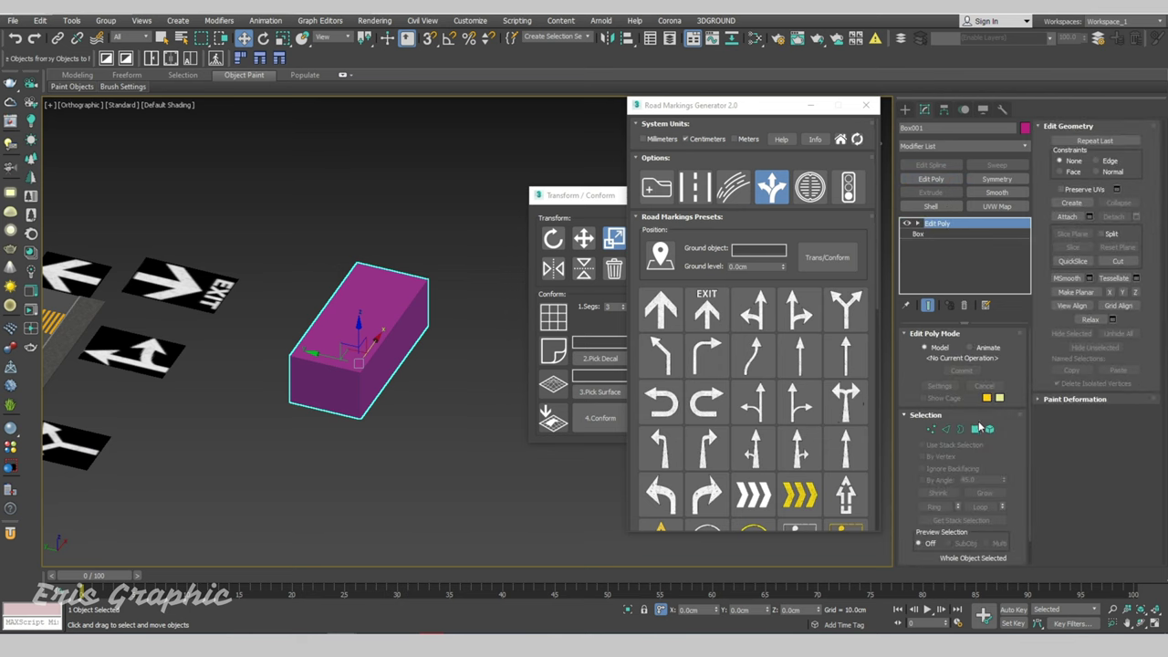
click(978, 426)
click(375, 354)
drag(373, 347, 405, 352)
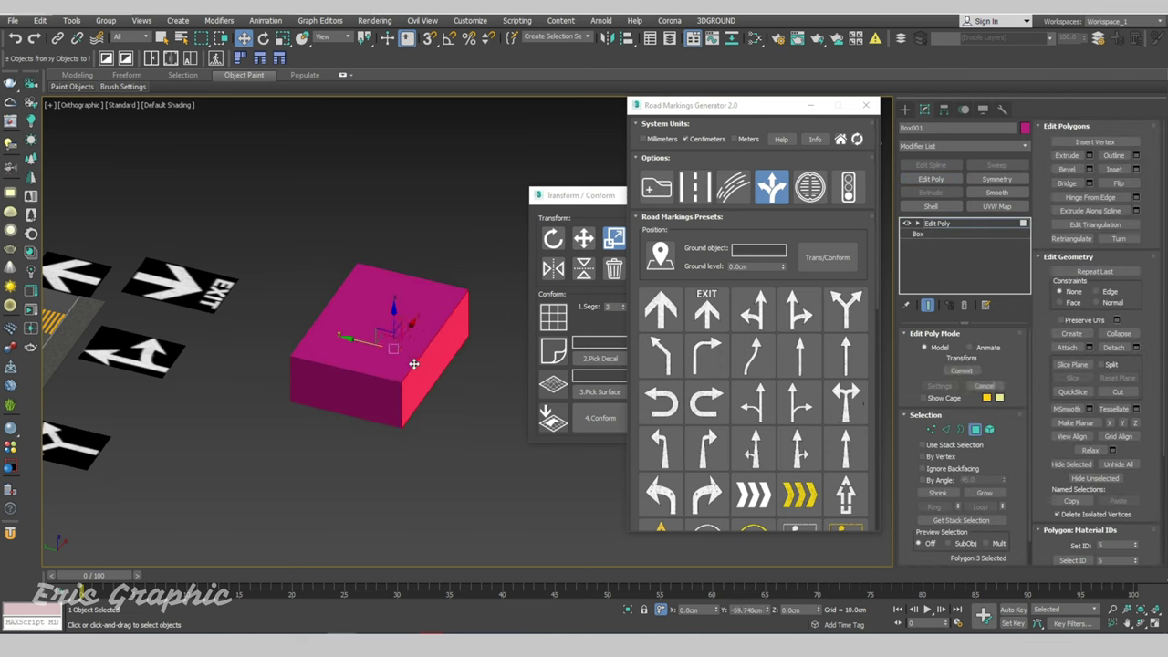
click(407, 276)
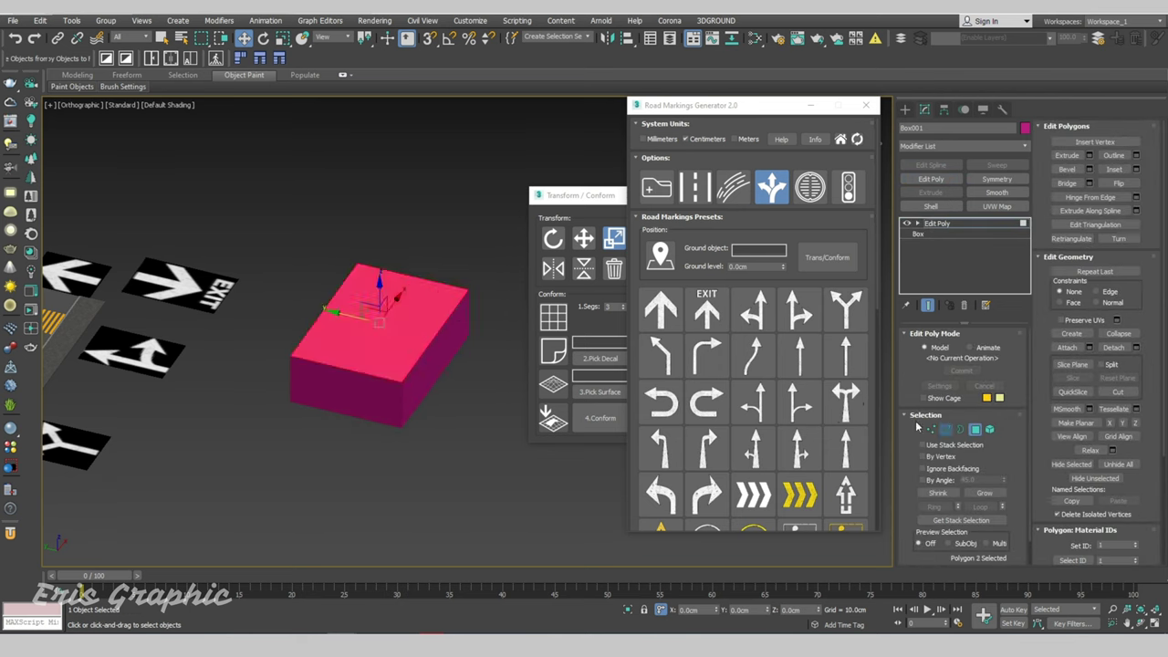
Connect the two opposite top edges and raise the new edge into a roof ridge.
key(2)
click(433, 280)
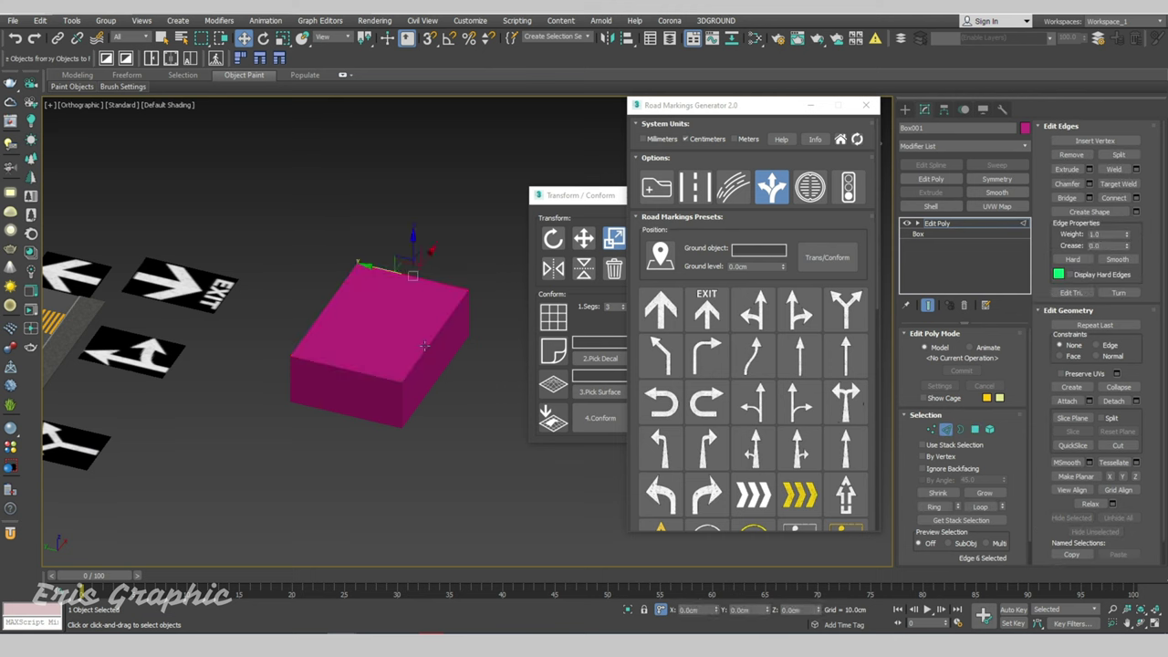
right_click(366, 317)
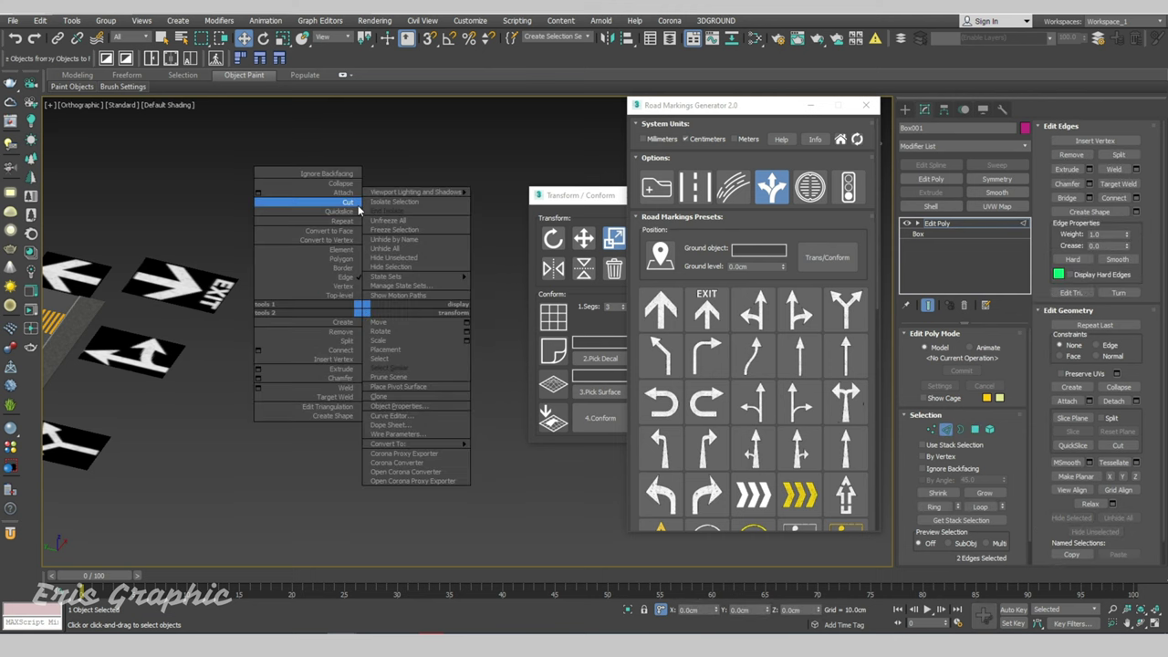
click(411, 347)
click(420, 279)
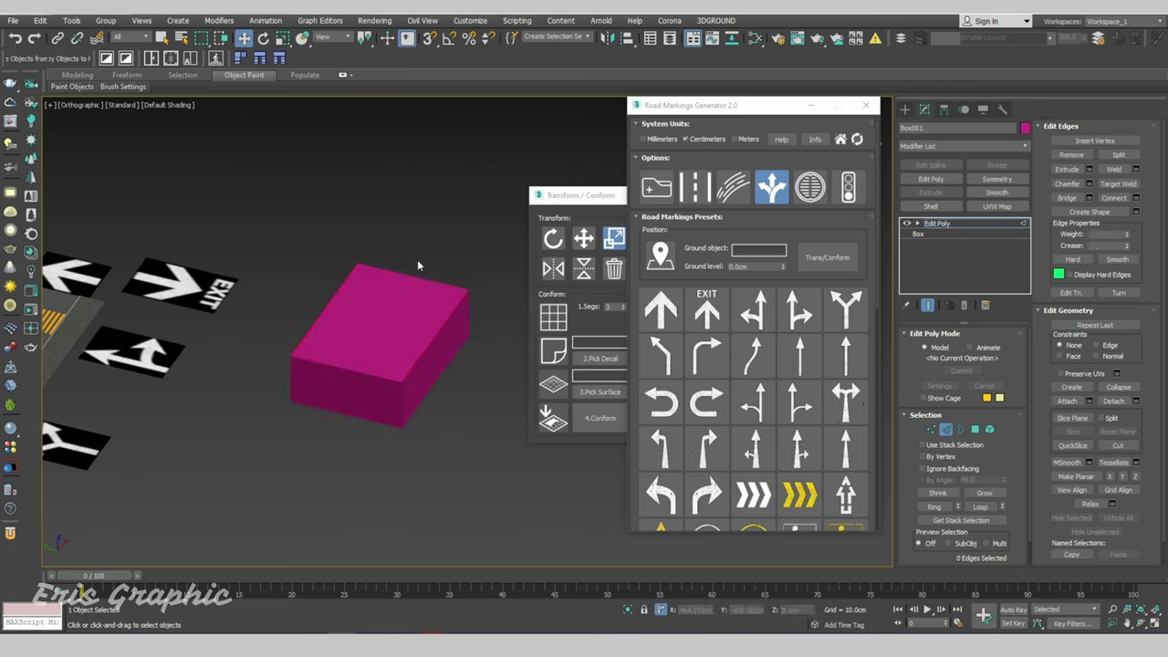
click(1113, 198)
drag(379, 305, 410, 222)
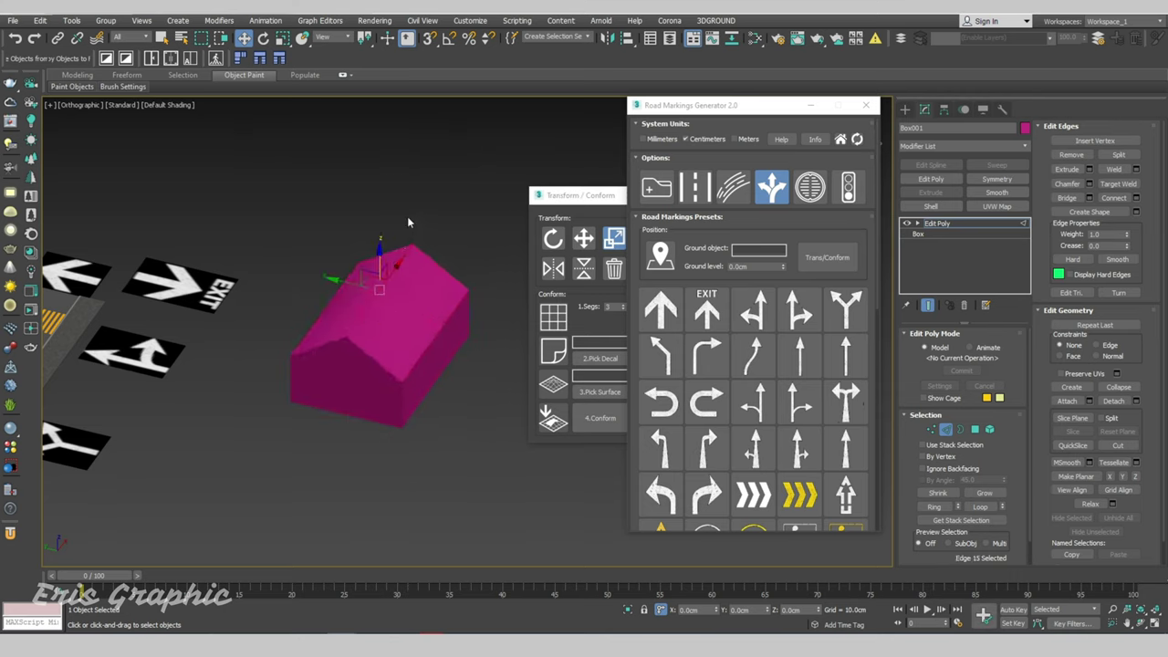
click(495, 404)
alt+middle_drag(434, 465, 430, 448)
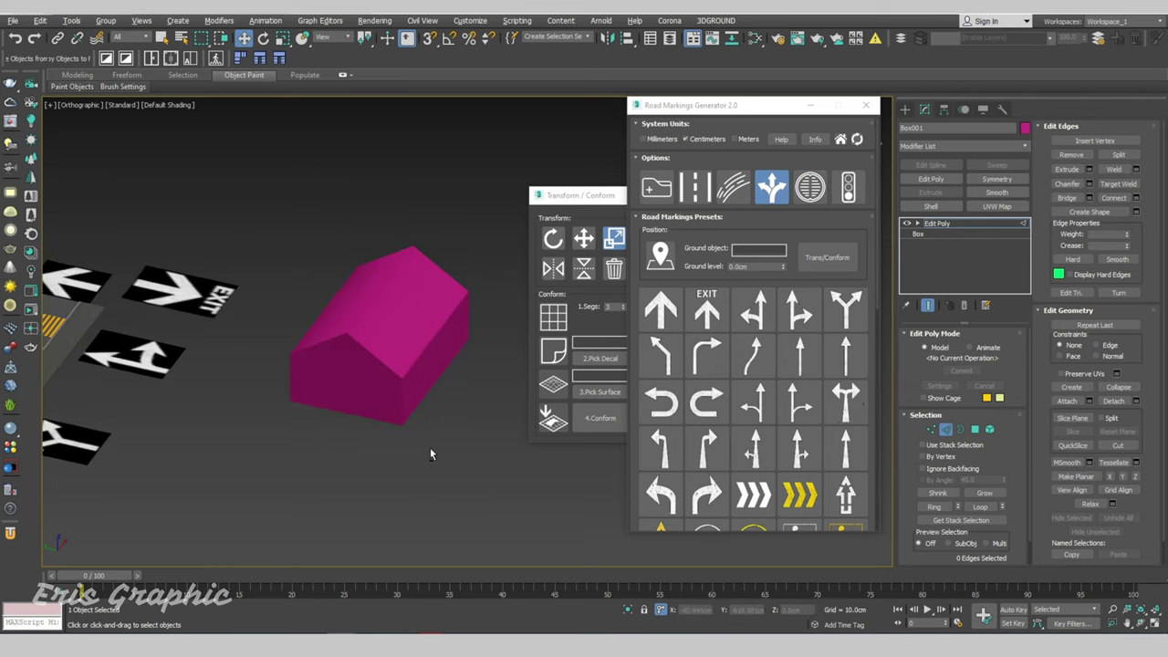
click(945, 430)
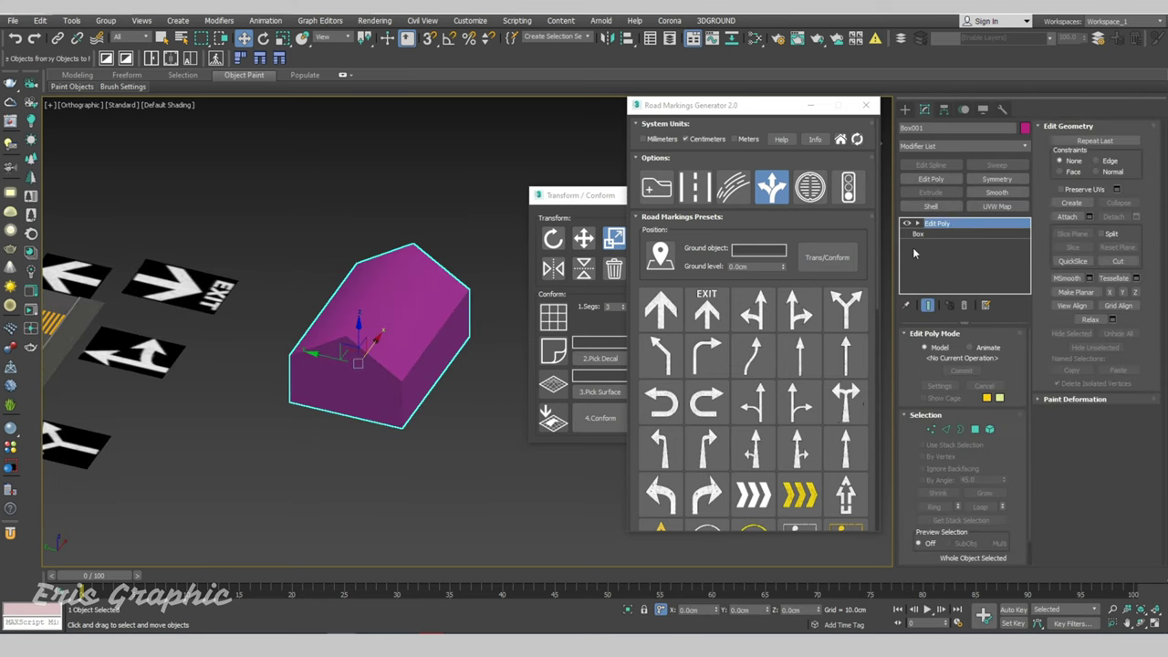
Switch to Top view framing the arrow markings and the house box.
click(406, 205)
alt+middle_drag(406, 206, 383, 278)
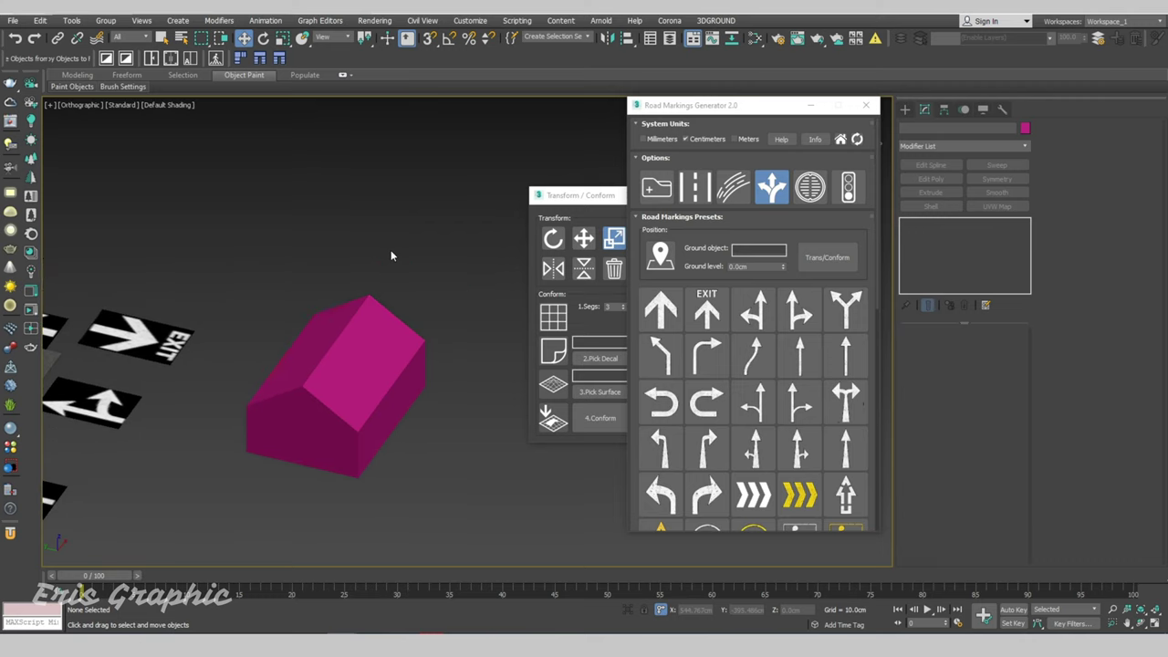
key(t)
scroll(316, 346, down, 3)
middle_drag(315, 347, 227, 373)
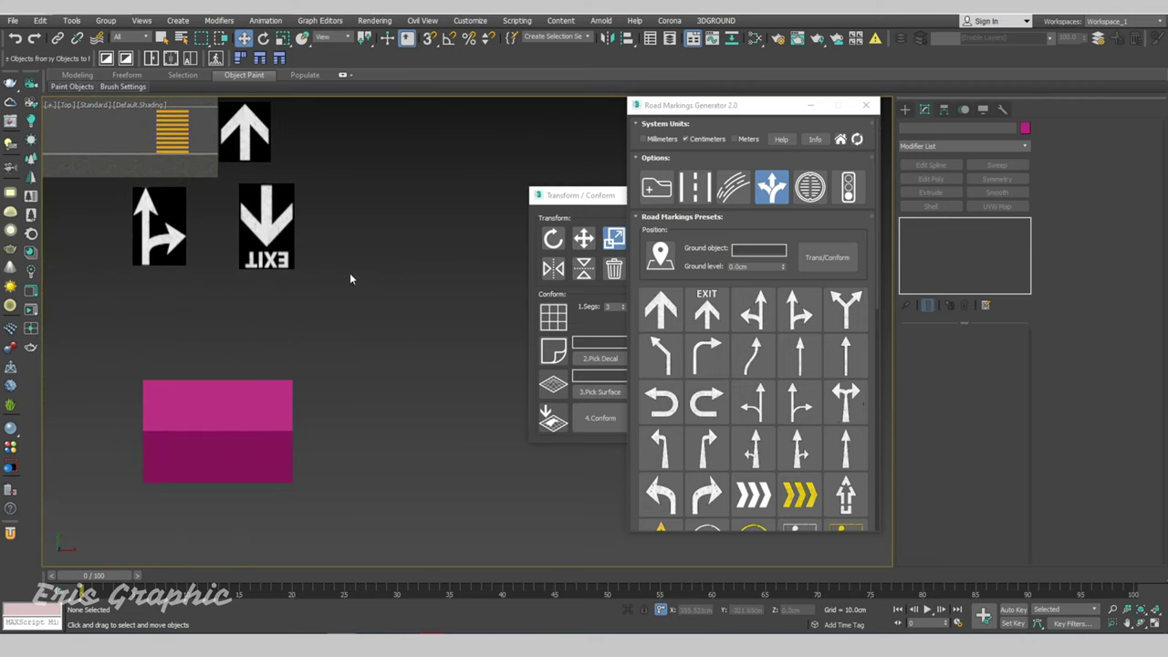
scroll(847, 449, down, 2)
scroll(821, 411, down, 3)
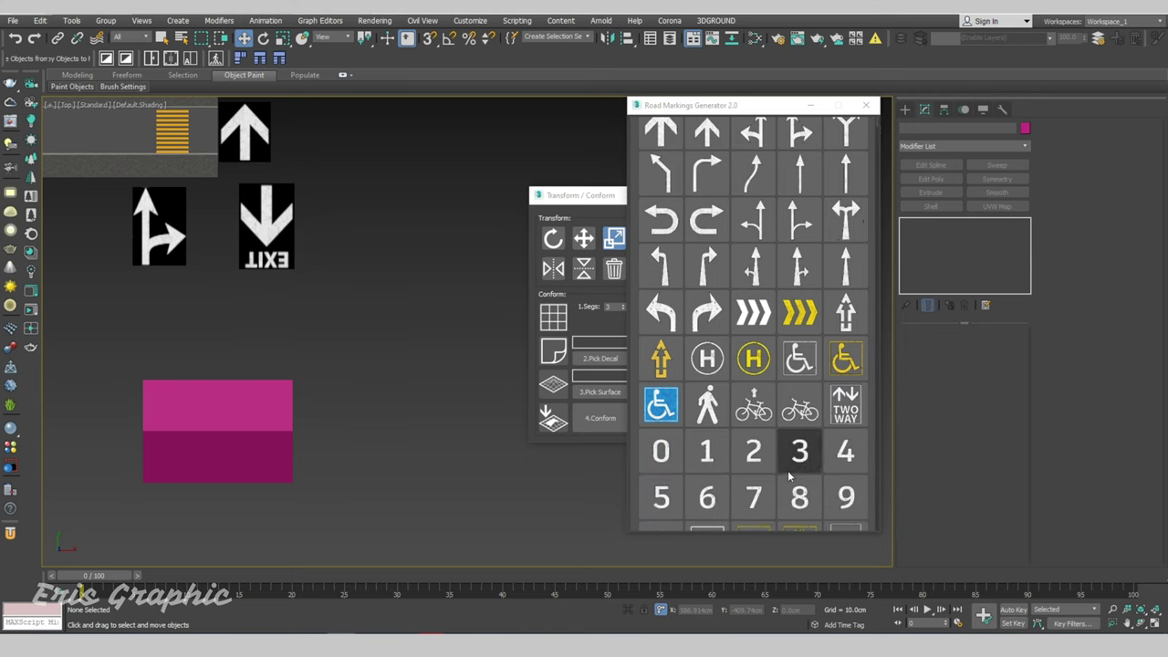
Add the yellow helipad H decal near the magenta box.
click(753, 359)
middle_drag(439, 385, 247, 391)
scroll(247, 391, up, 1)
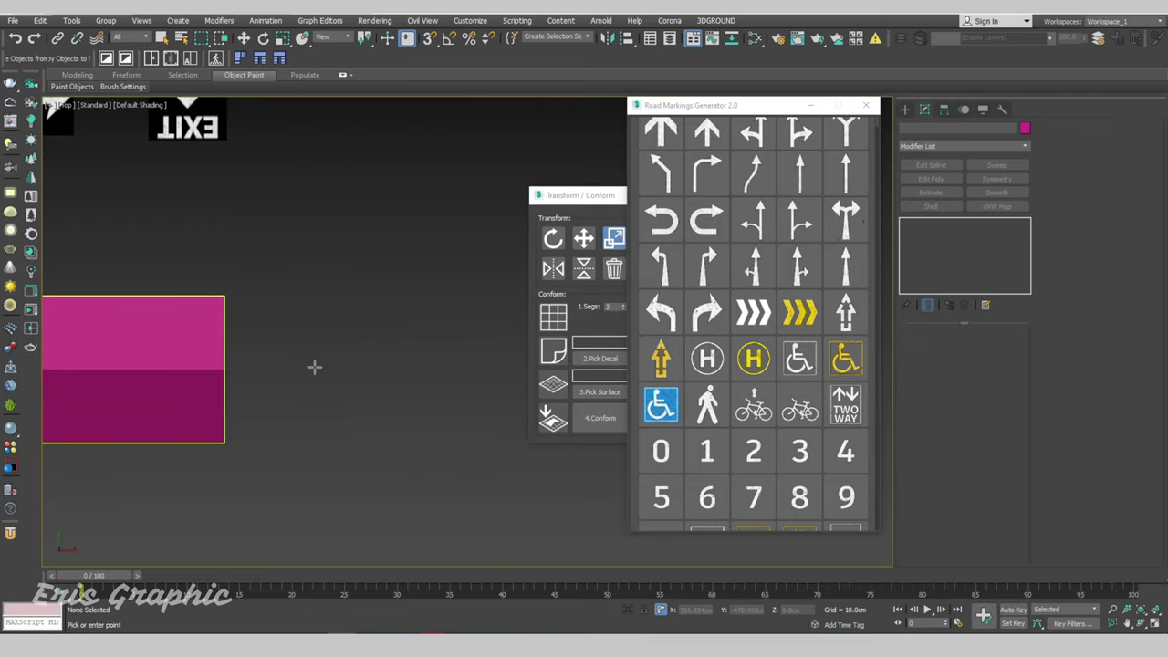
scroll(347, 340, down, 3)
scroll(350, 350, down, 2)
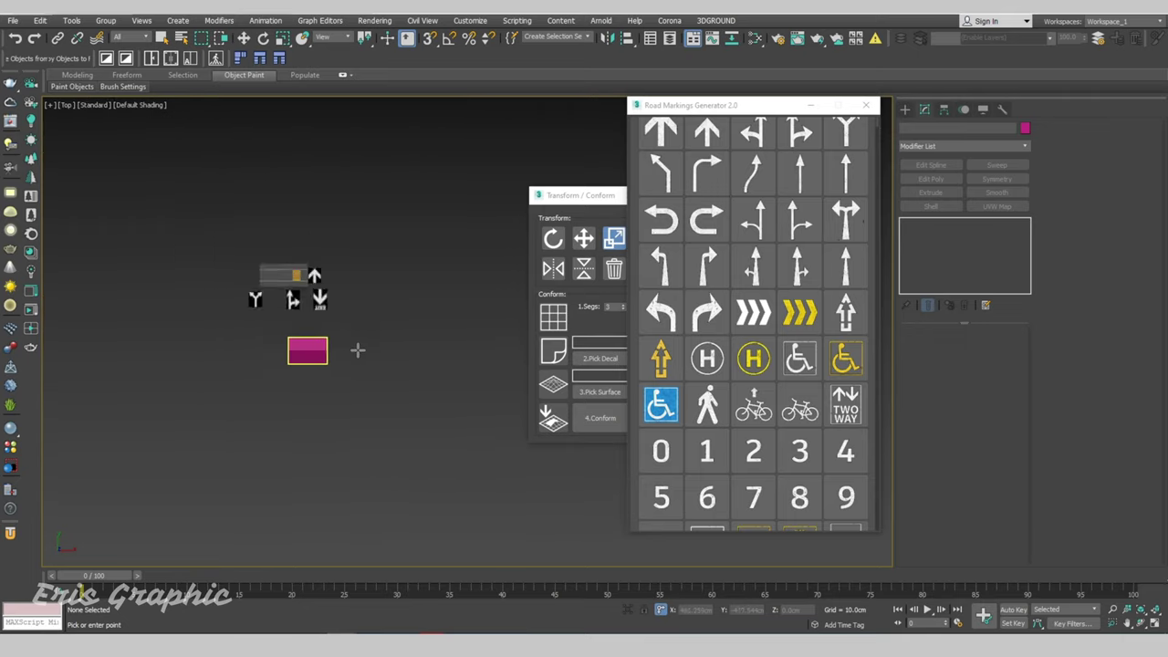
scroll(350, 356, up, 4)
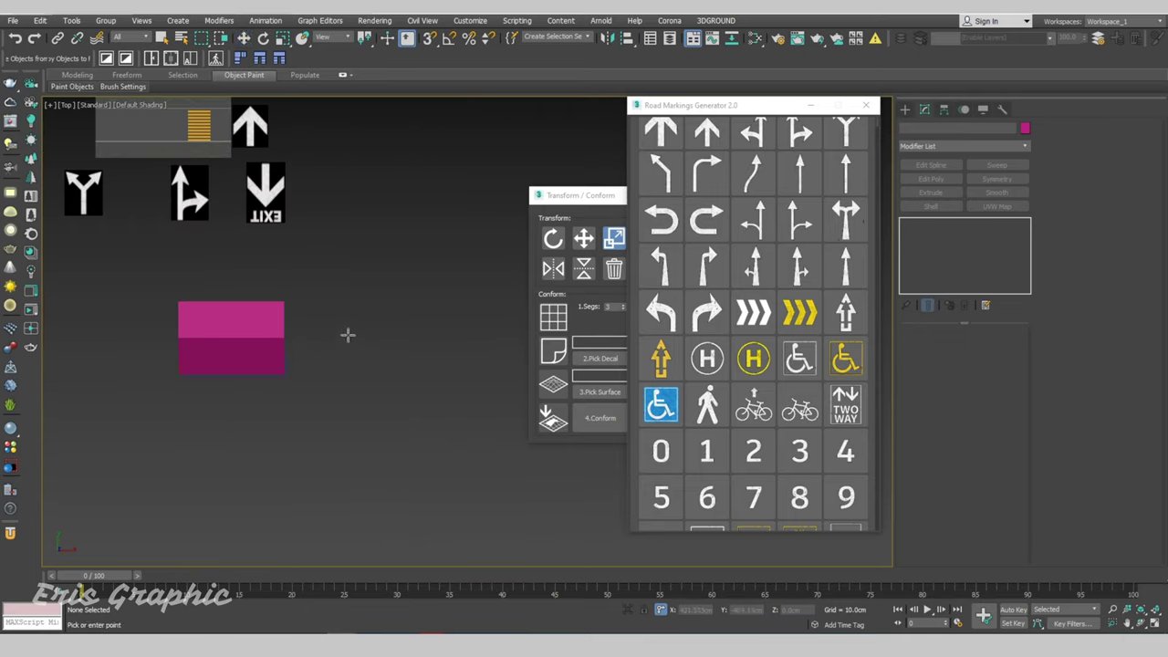
click(348, 335)
scroll(359, 369, up, 3)
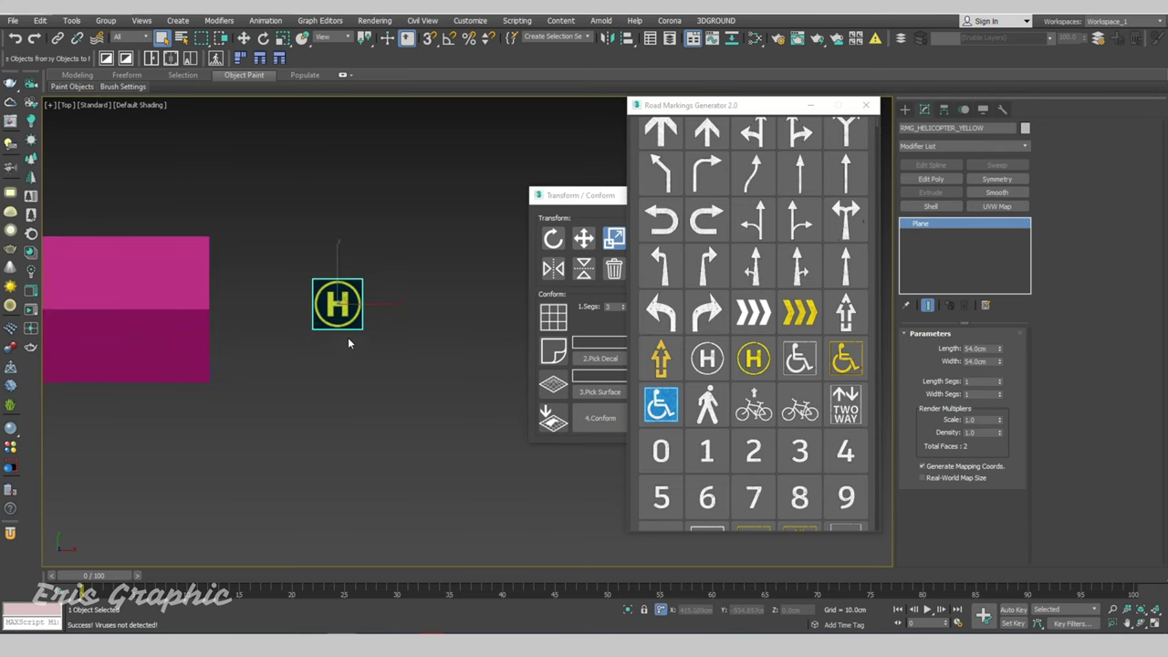
middle_drag(347, 342, 358, 409)
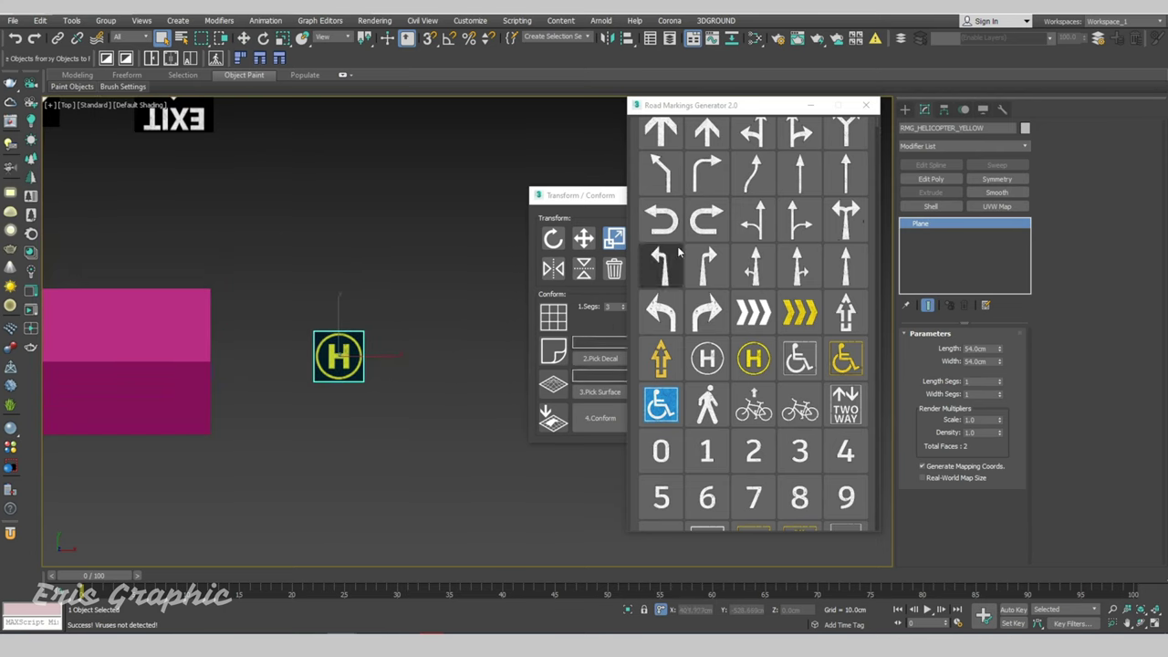
Set the helipad decal's Segs to 38 in Transform/Conform with edged faces shown.
click(554, 195)
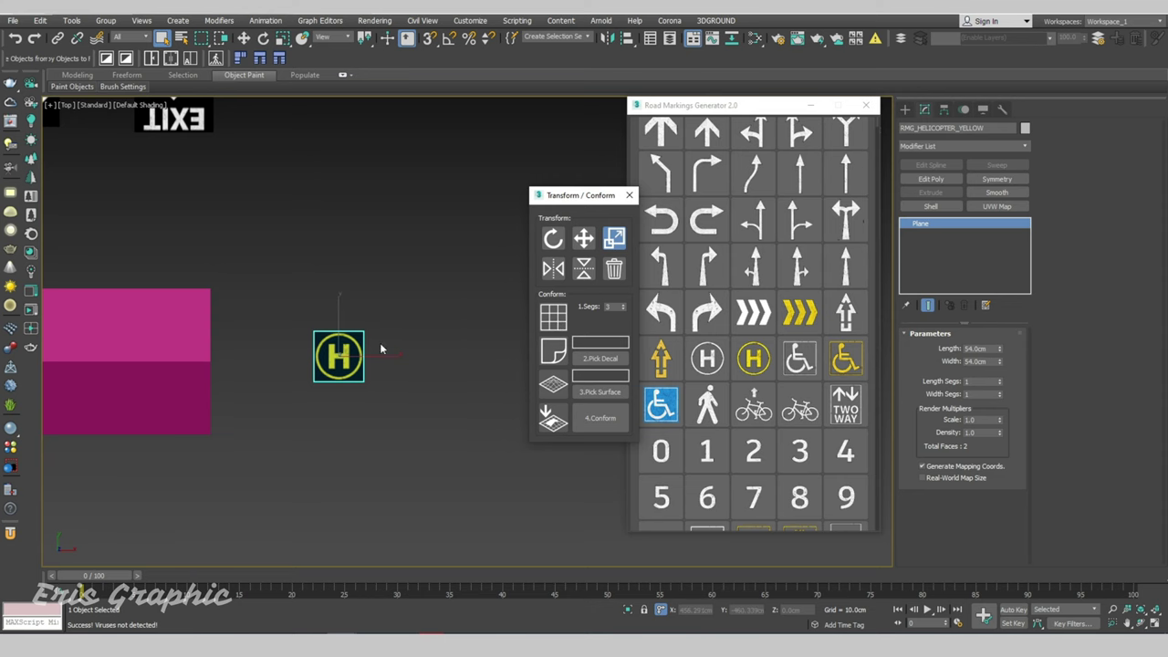
scroll(379, 343, up, 5)
middle_drag(373, 357, 391, 310)
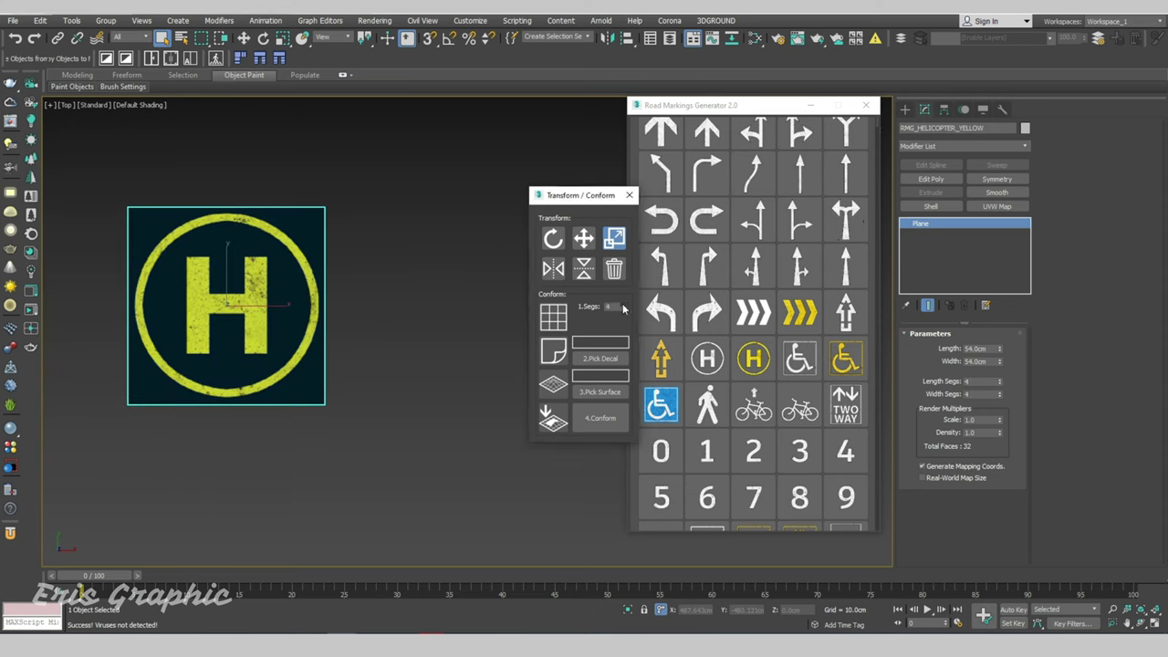
alt+middle_drag(445, 268, 339, 287)
key(F4)
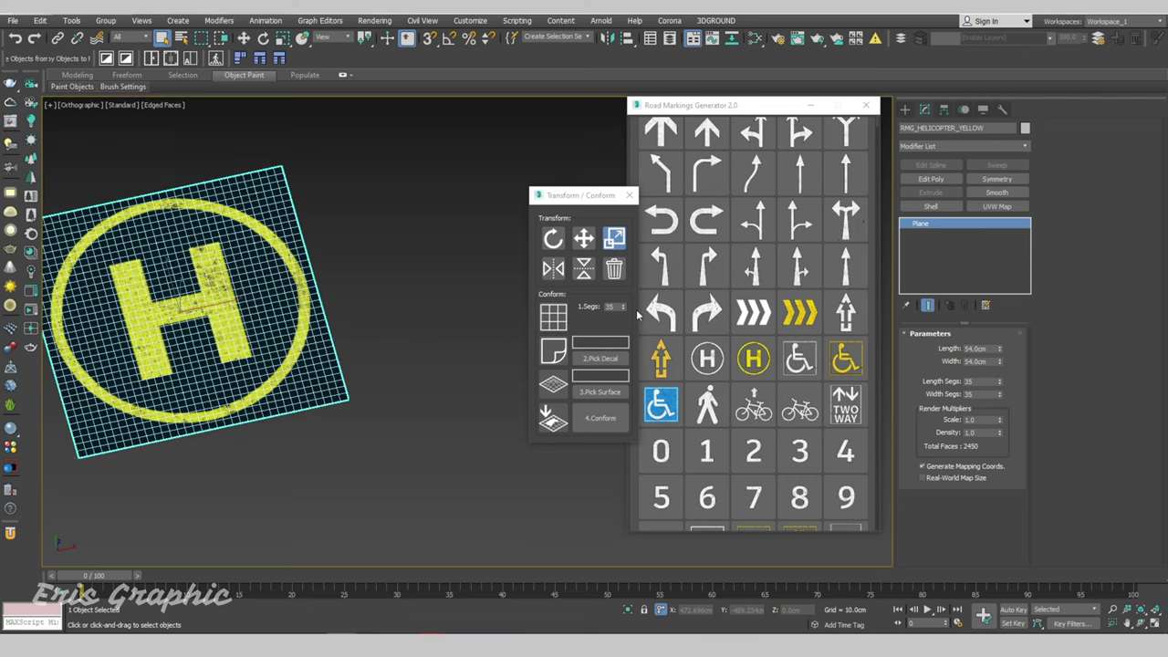
drag(624, 308, 624, 301)
scroll(383, 282, down, 5)
click(410, 301)
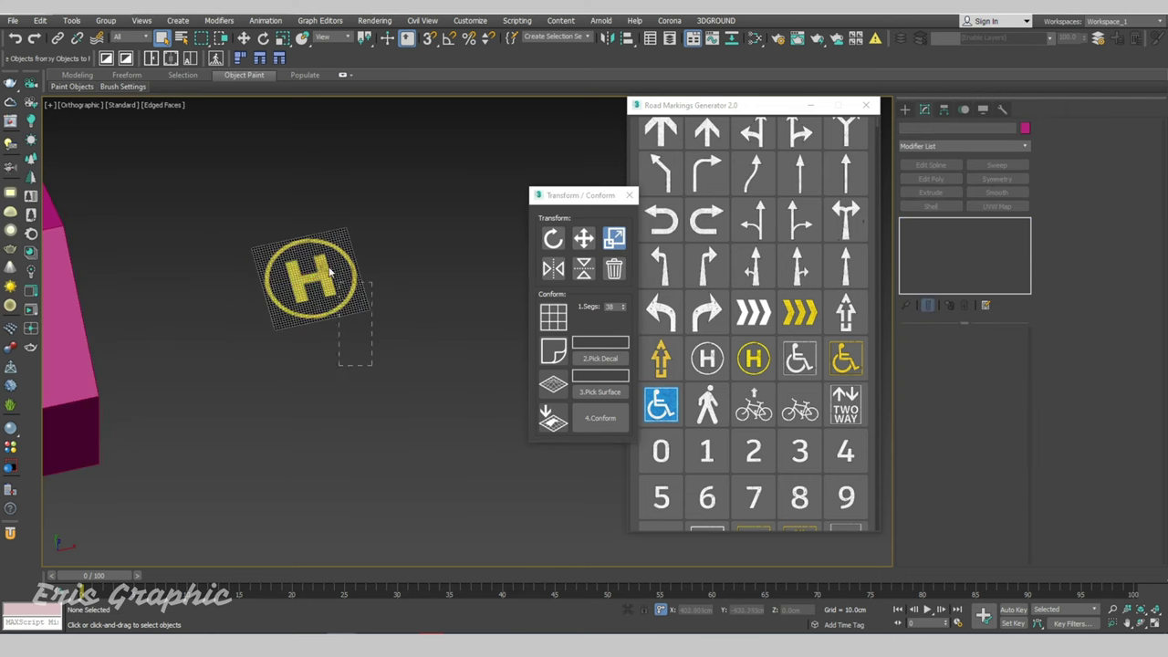
click(301, 265)
Move the helipad decal in Top view onto the magenta box and check its height.
key(t)
key(z)
scroll(310, 315, down, 3)
key(w)
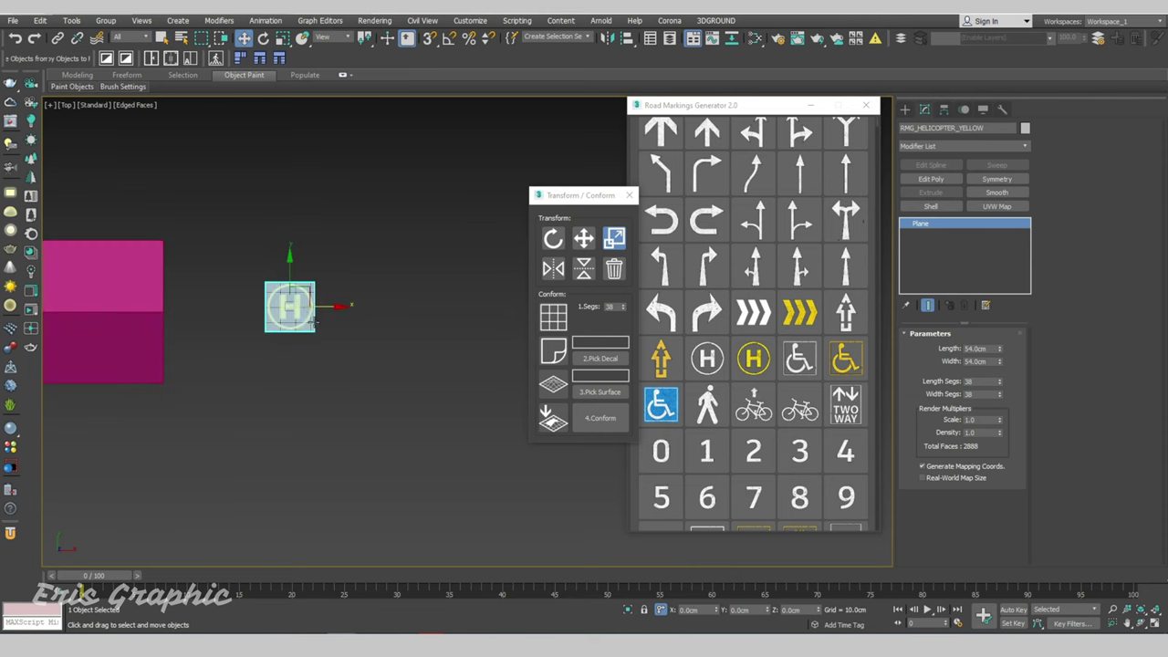
drag(334, 310, 122, 310)
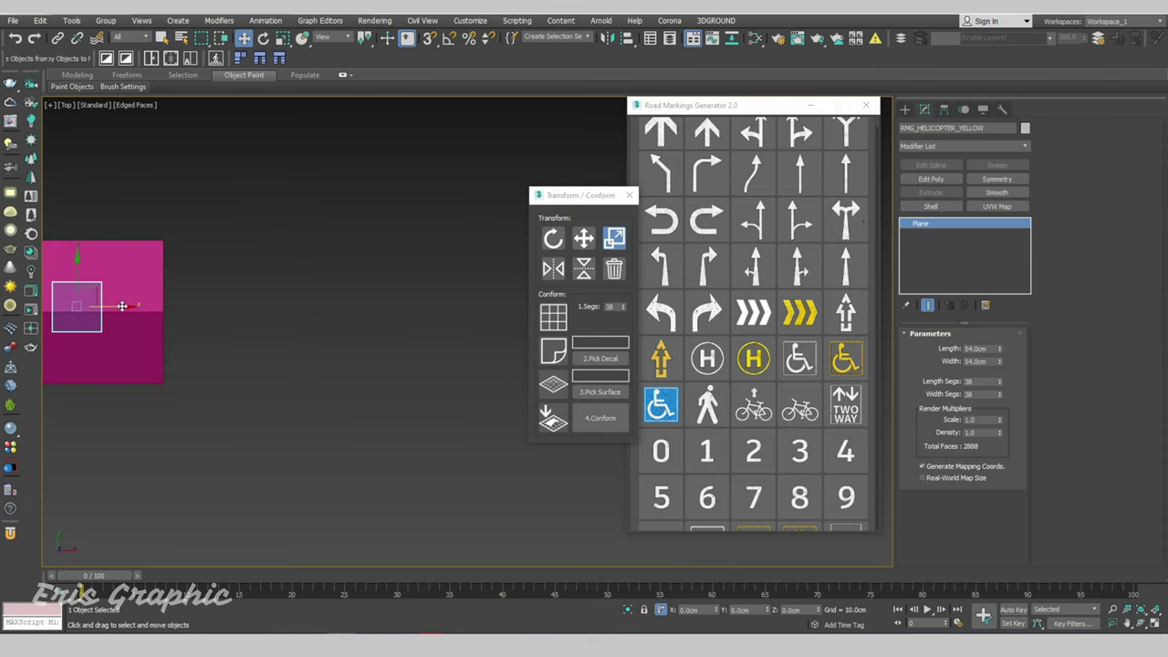
key(l)
scroll(274, 378, down, 4)
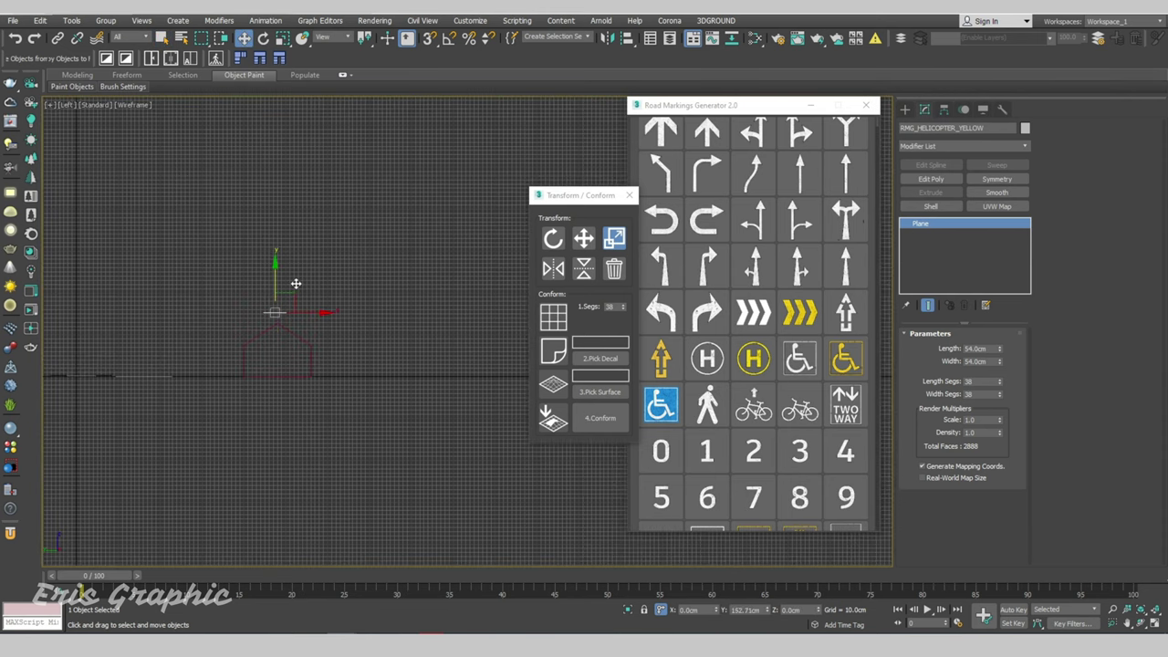
key(t)
scroll(328, 345, down, 3)
scroll(328, 345, down, 2)
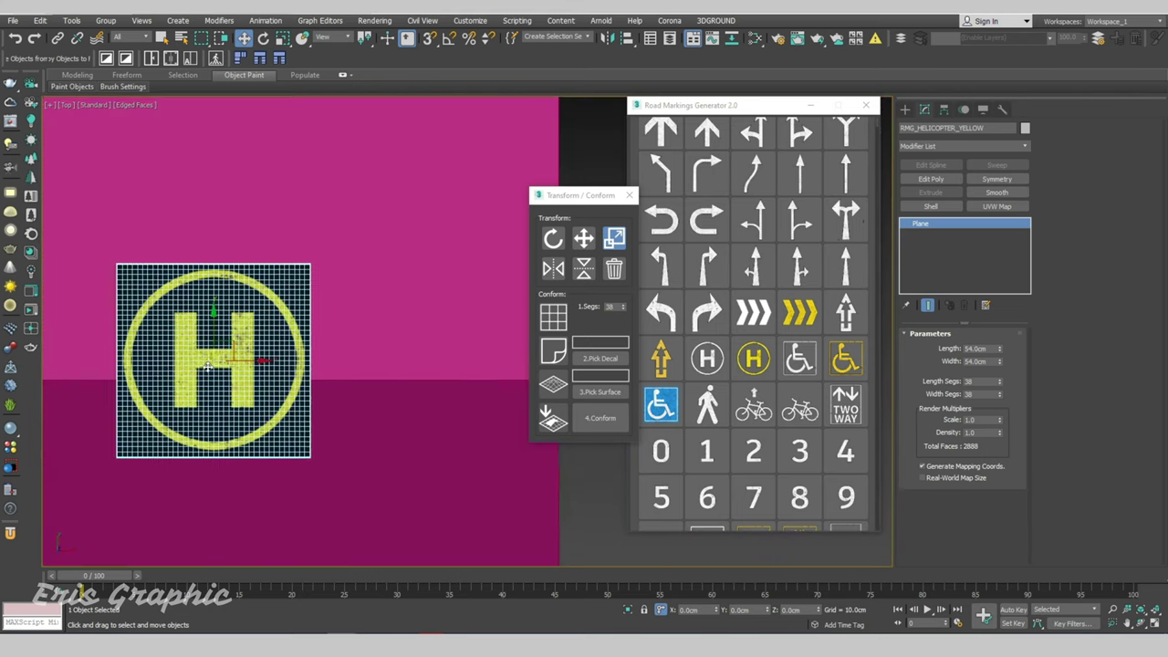
mouse_move(328, 345)
alt+middle_down()
mouse_move(267, 390)
mouse_move(311, 383)
mouse_move(412, 306)
alt+middle_up()
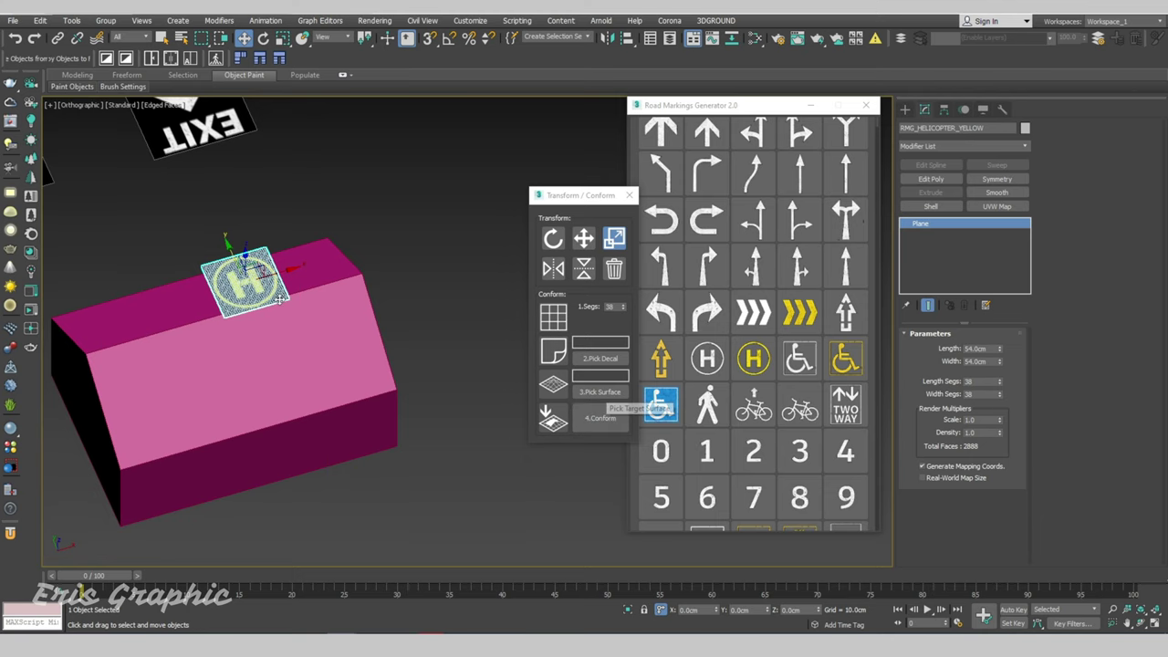
Pick the helipad as decal and Box001 as surface, then run Conform.
click(599, 358)
click(244, 278)
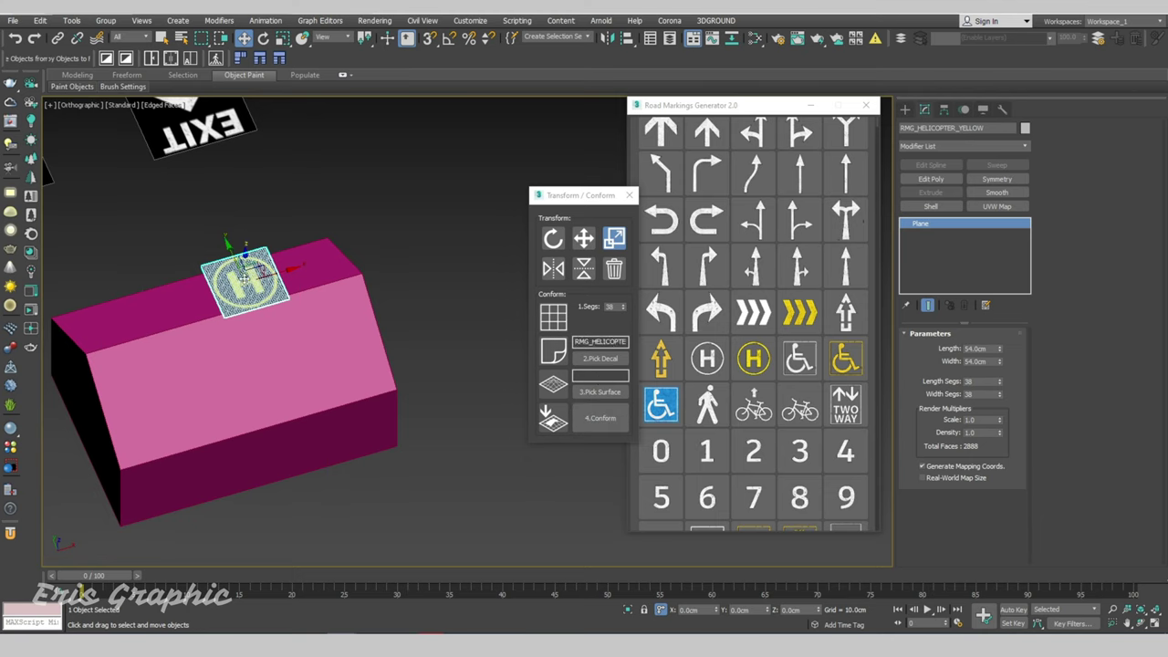
alt+middle_drag(245, 277, 282, 267)
click(599, 391)
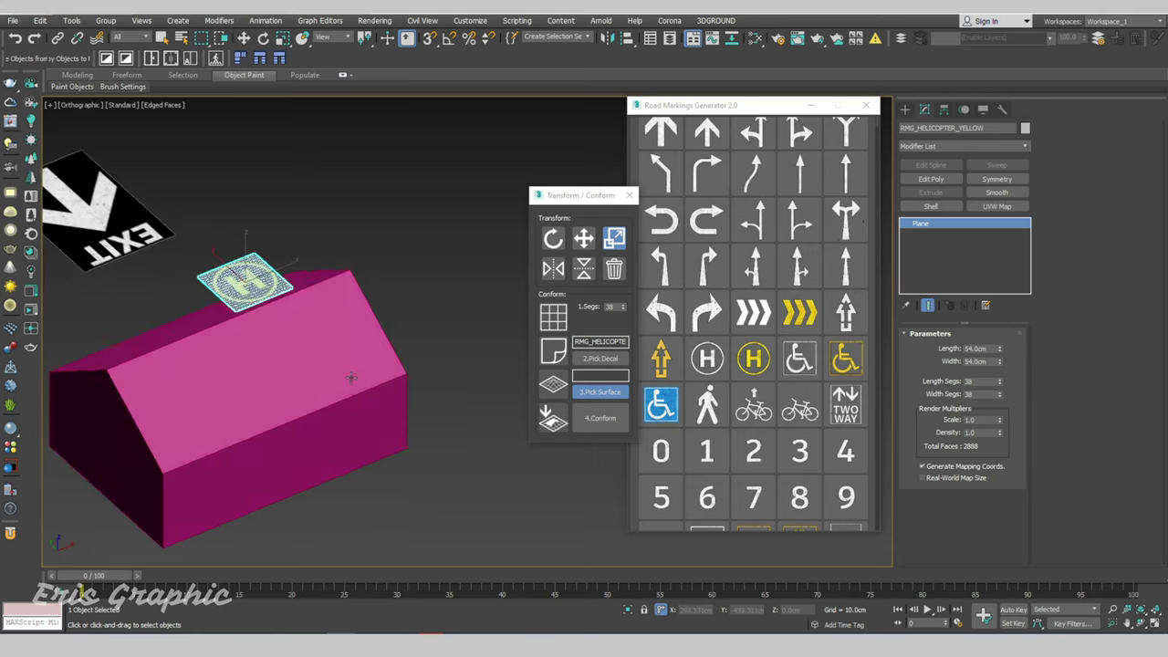
click(292, 347)
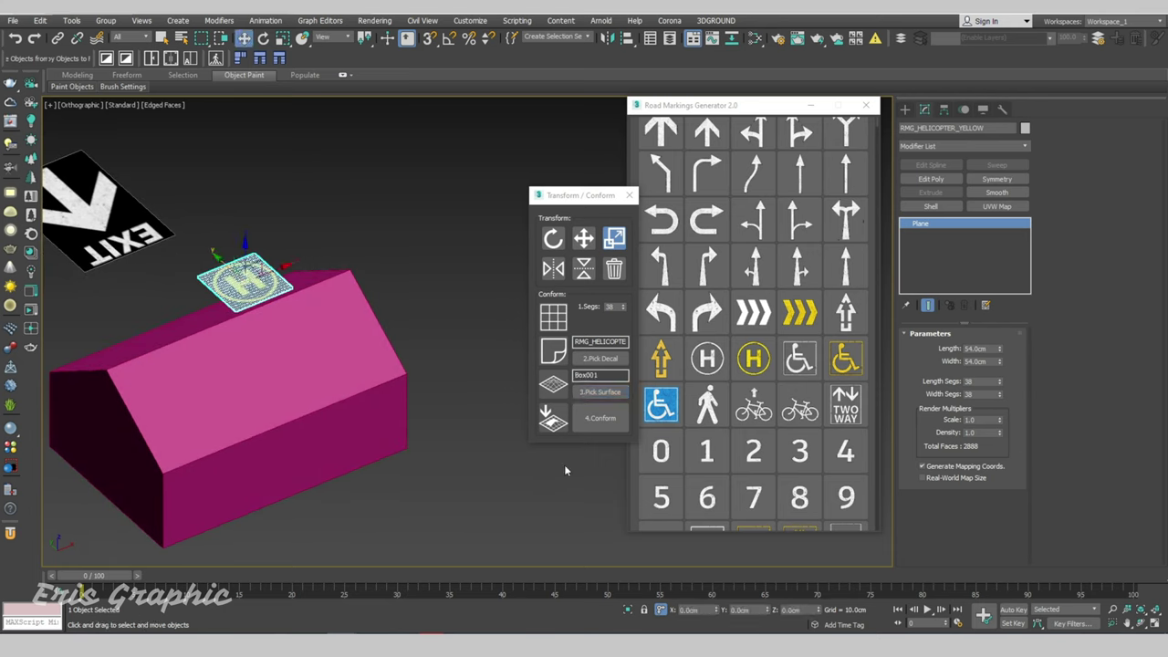
click(600, 418)
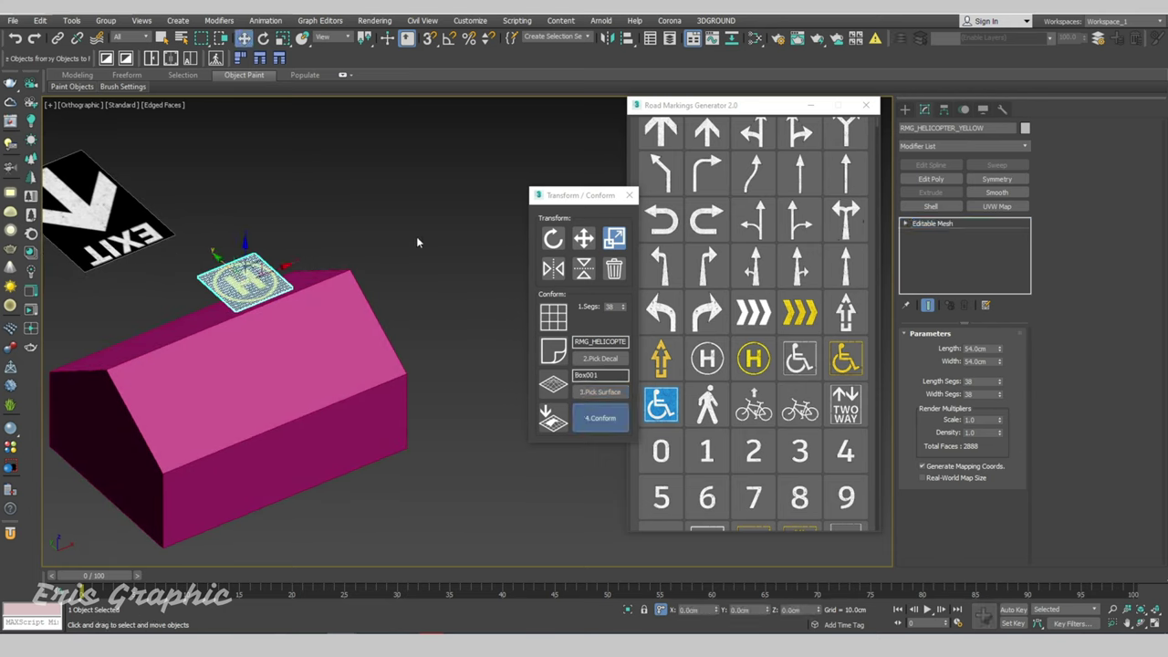
click(382, 323)
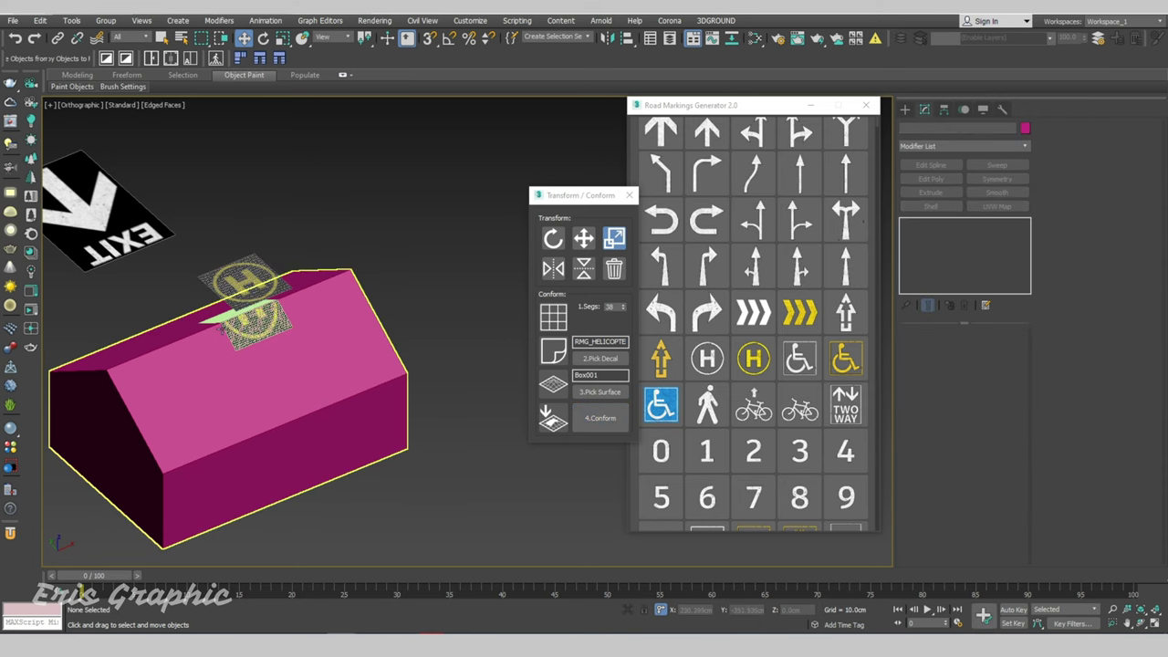
Orbit around the roof to inspect the conformed decal and turn off edged faces.
alt+middle_drag(396, 283, 453, 418)
click(383, 392)
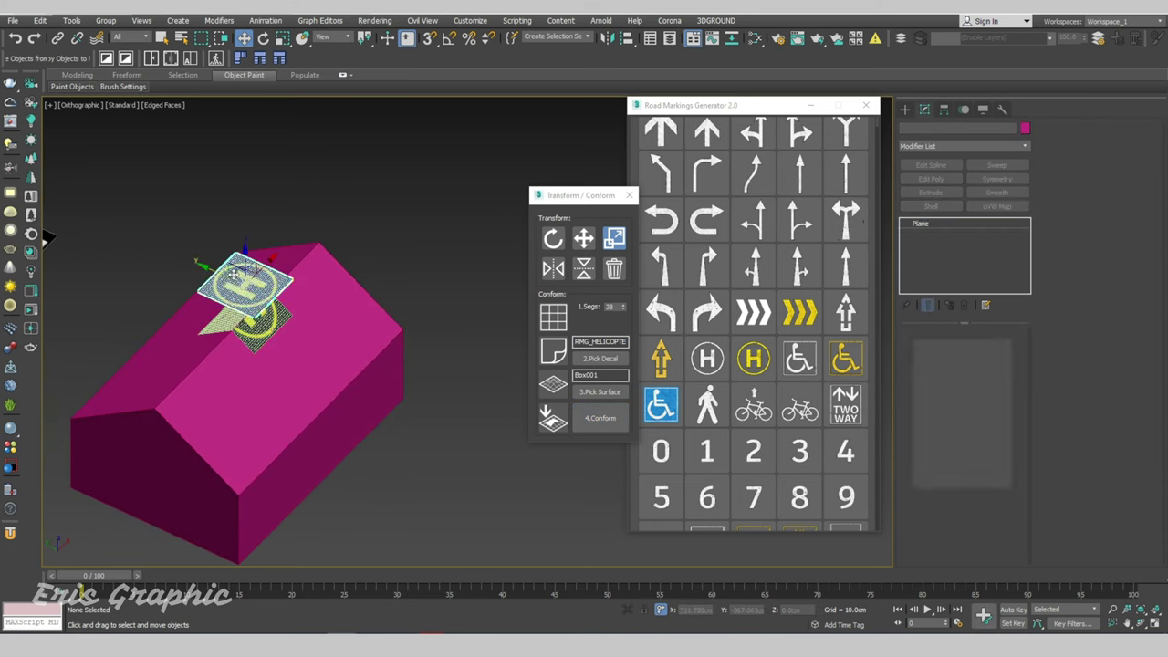
alt+middle_drag(384, 392, 428, 365)
scroll(323, 325, up, 5)
scroll(324, 326, down, 10)
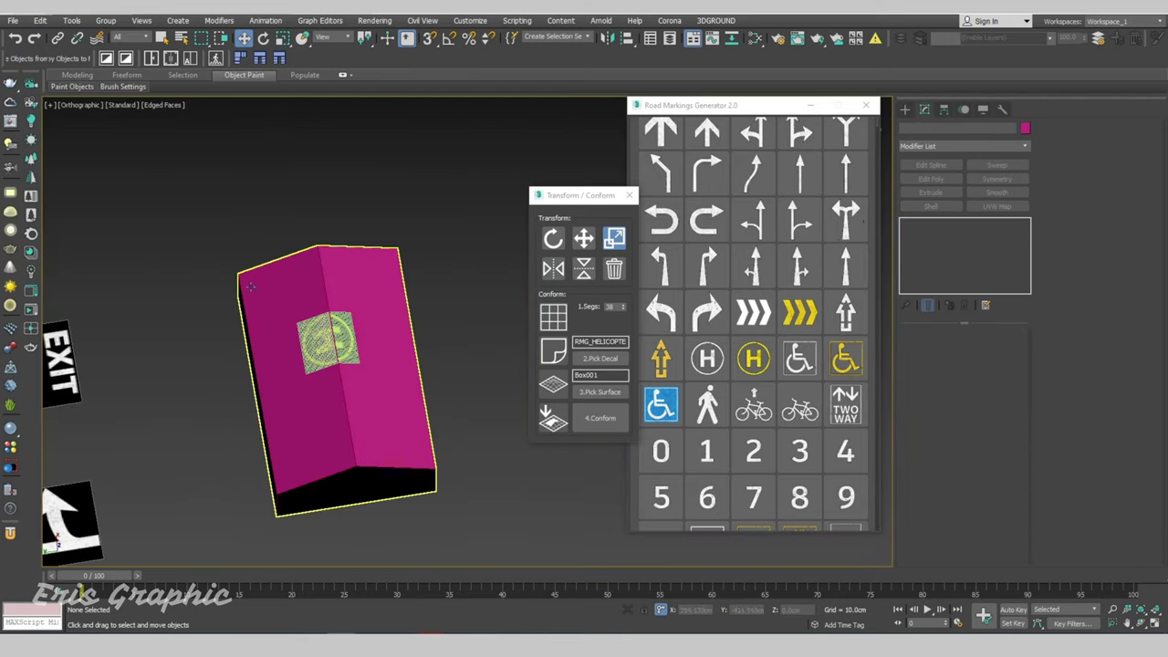
mouse_move(324, 326)
alt+middle_down()
mouse_move(311, 333)
mouse_move(330, 348)
mouse_move(295, 338)
mouse_move(283, 351)
mouse_move(302, 400)
alt+middle_up()
scroll(324, 325, up, 10)
scroll(324, 326, down, 5)
key(F4)
scroll(324, 326, down, 3)
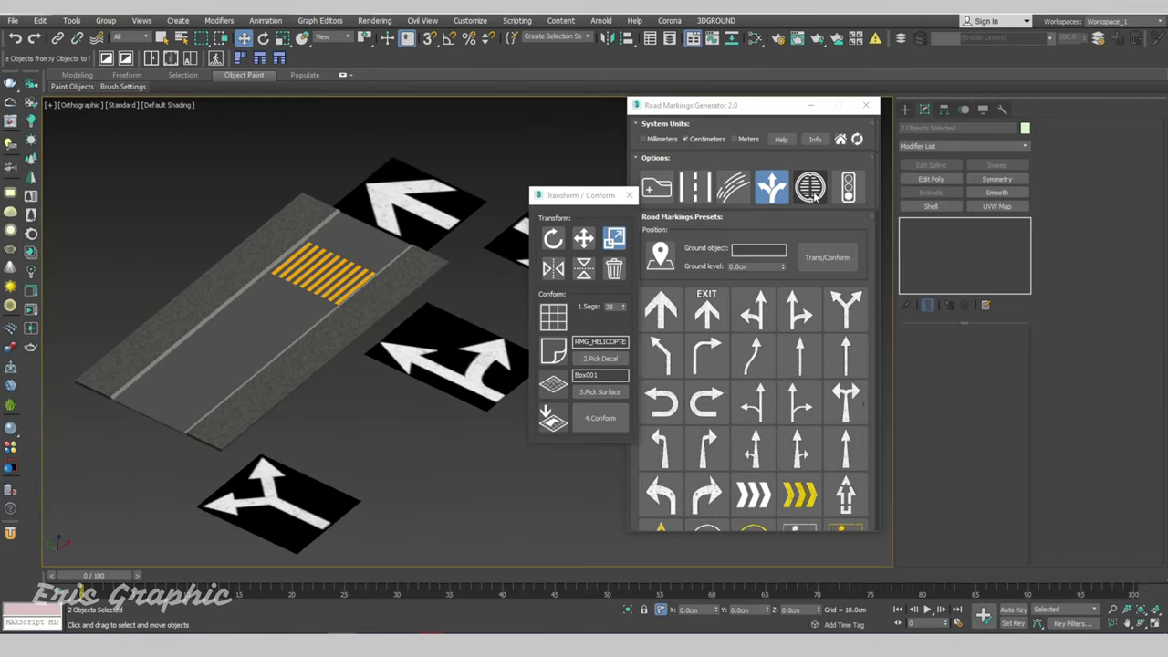
Place a manhole cover preset from the Manhole Cover collection onto the road.
click(807, 187)
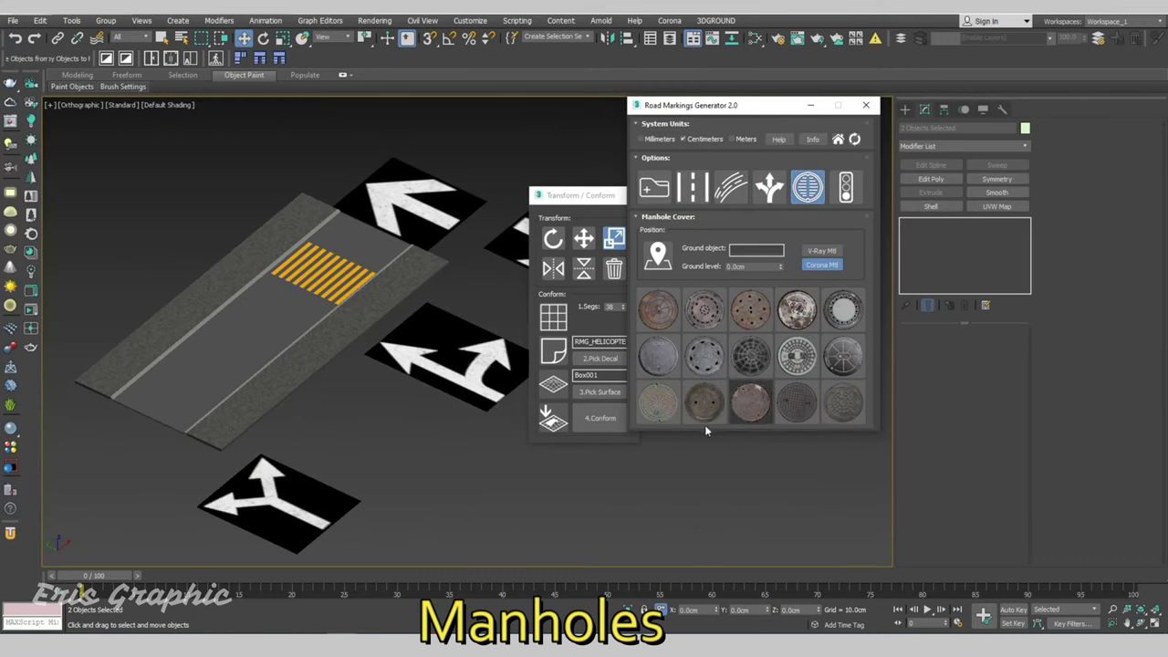
click(348, 312)
scroll(349, 311, up, 4)
click(796, 310)
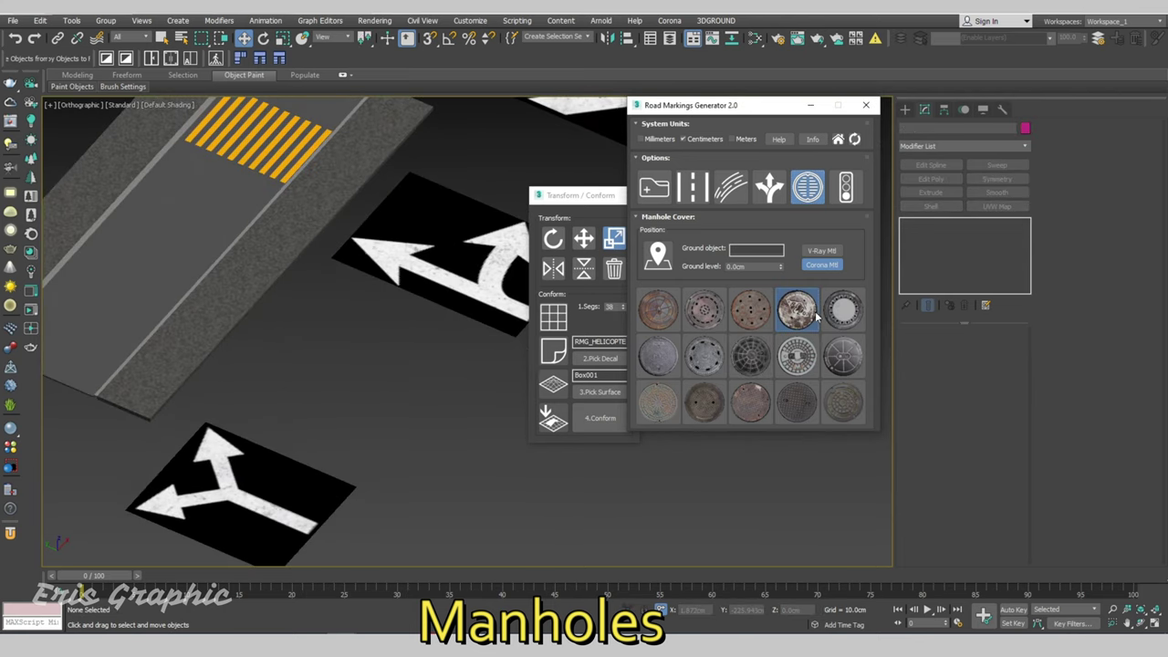
click(479, 424)
middle_drag(479, 424, 334, 368)
Scale the manhole cover down with Select and Scale, then delete it.
click(334, 368)
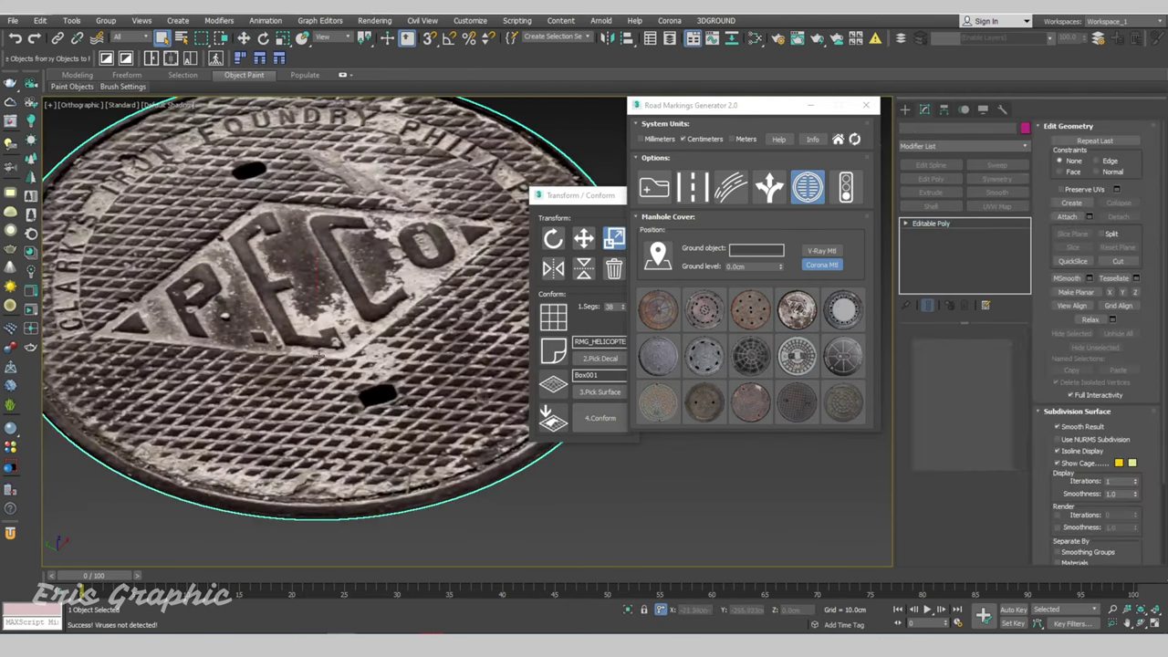
scroll(428, 471, up, 2)
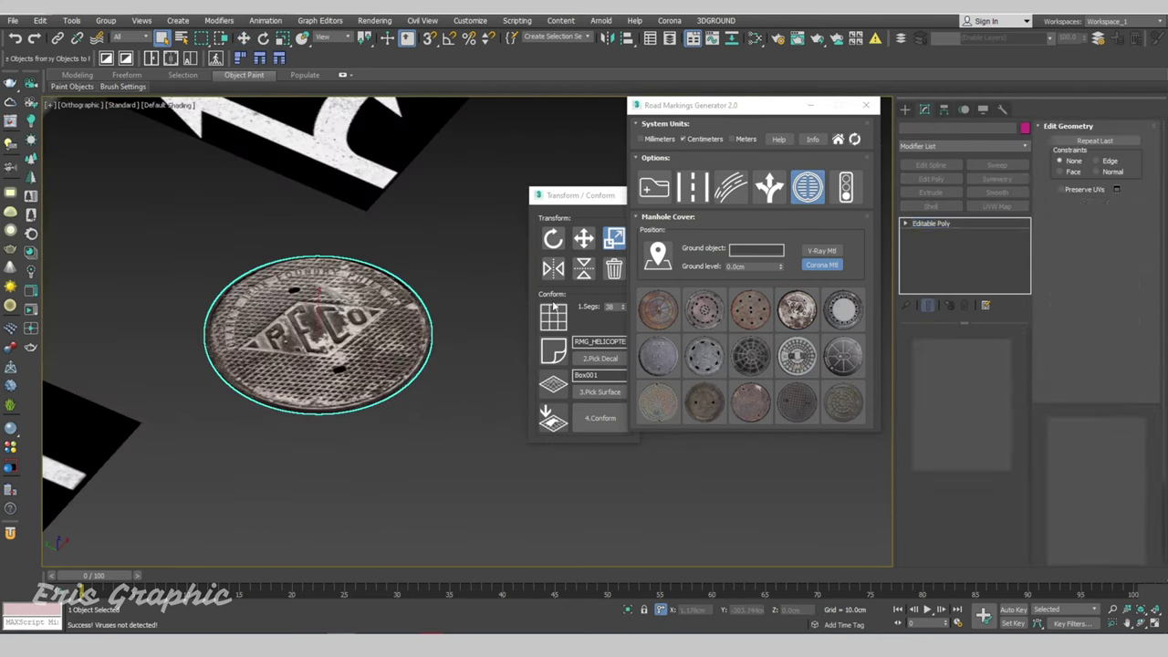
click(613, 238)
drag(319, 330, 356, 415)
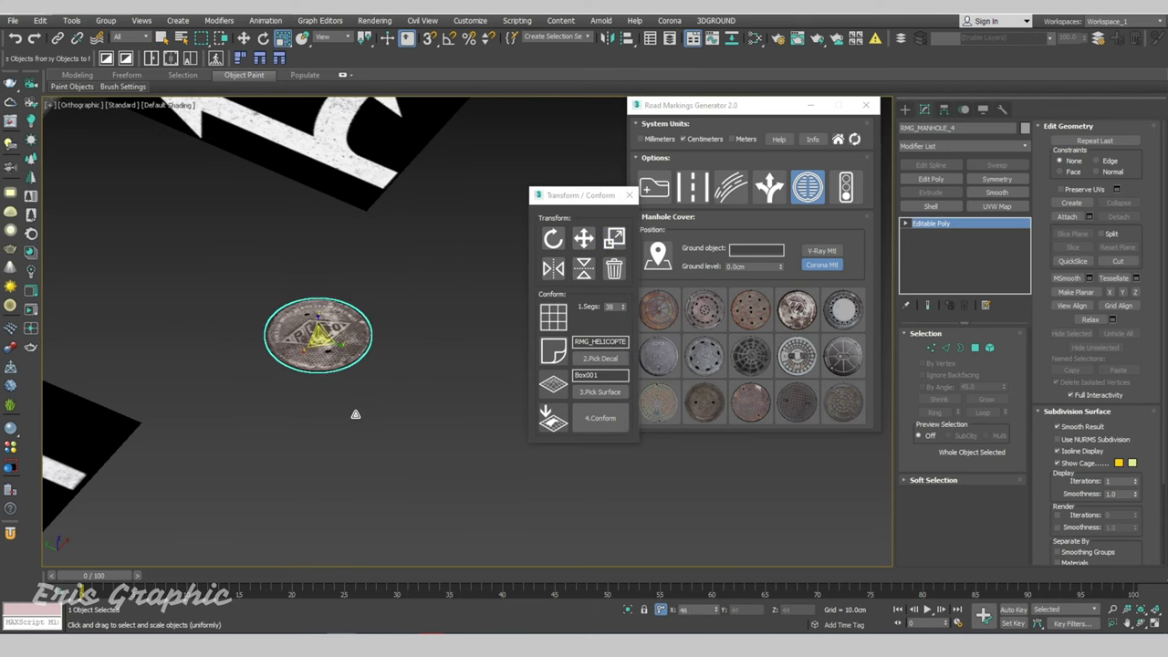
mouse_move(393, 458)
mouse_down()
mouse_move(269, 309)
mouse_move(289, 388)
mouse_up()
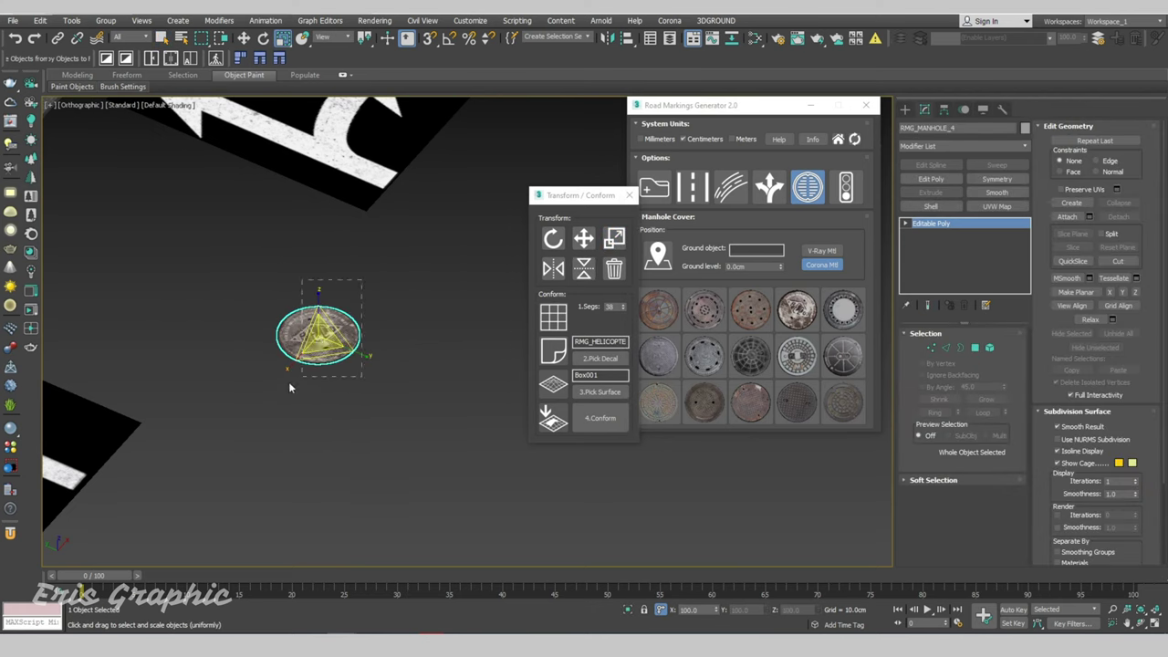
key(Delete)
Zoom and pan the view toward the arrow marking.
scroll(315, 273, down, 2)
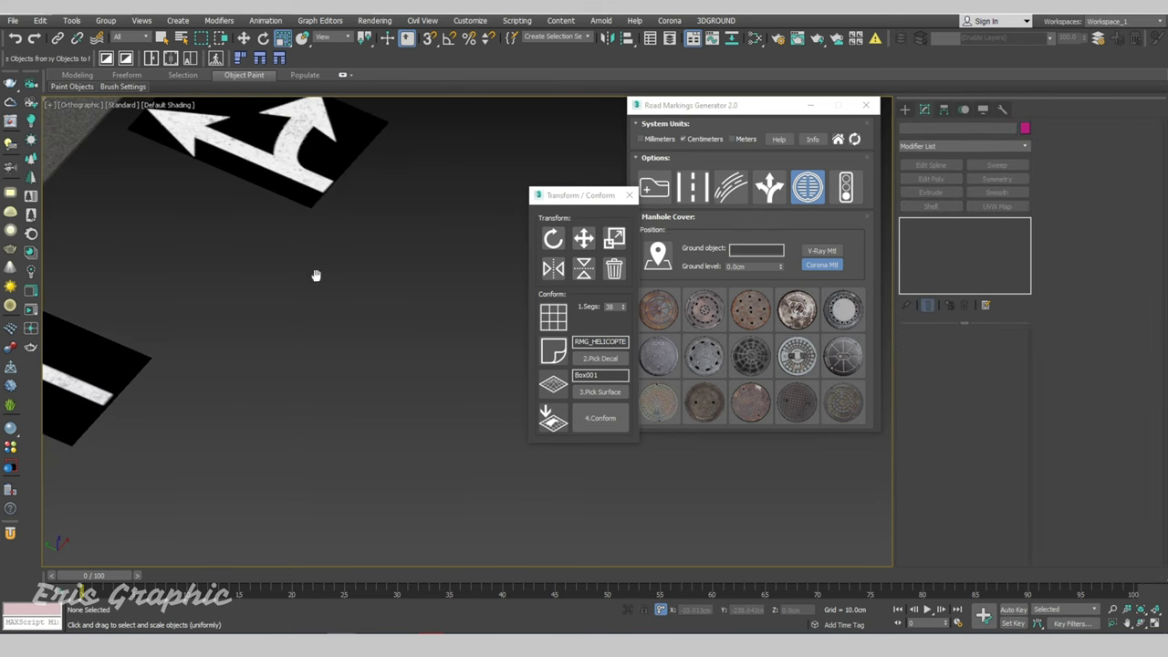
scroll(328, 311, down, 1)
scroll(380, 335, down, 3)
scroll(381, 340, up, 1)
scroll(347, 365, up, 3)
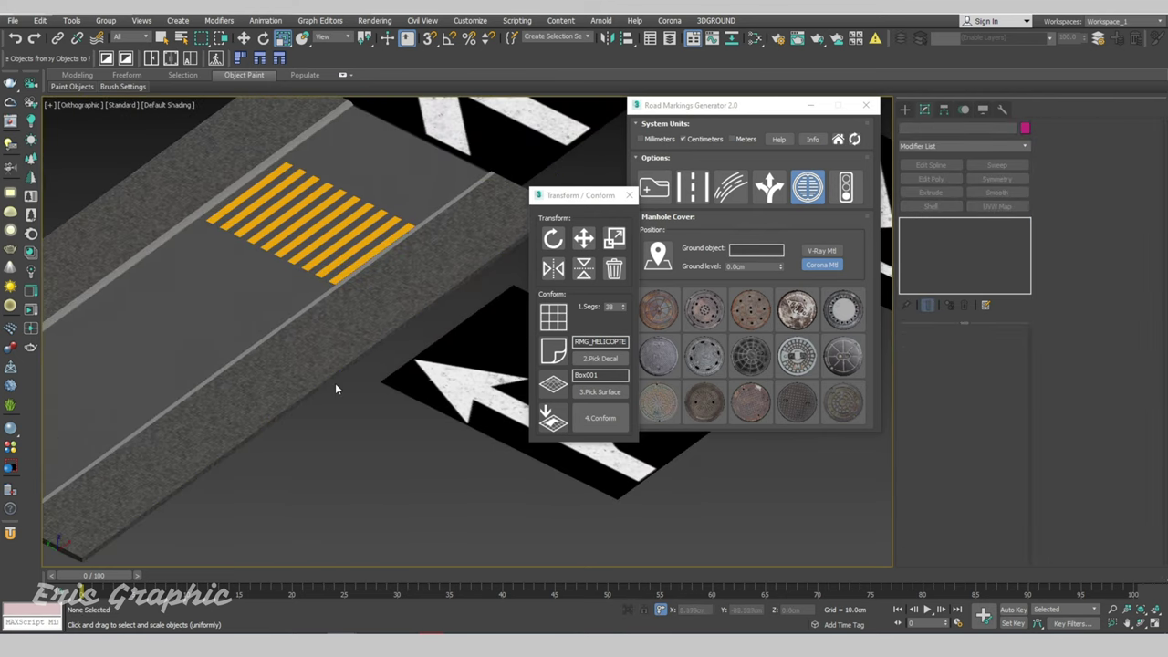
scroll(336, 397, down, 1)
scroll(352, 415, up, 1)
middle_drag(356, 415, 174, 388)
Browse the Traffic Sign collection's cone, bollard and barrier presets.
click(846, 187)
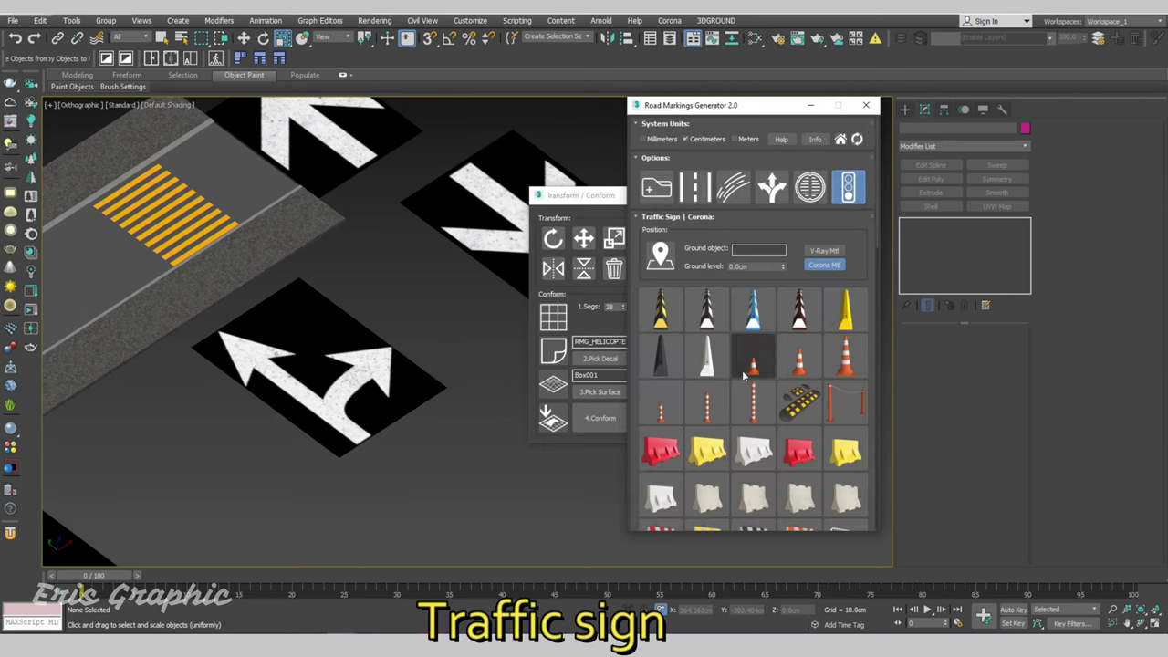
scroll(775, 418, down, 1)
scroll(775, 417, down, 1)
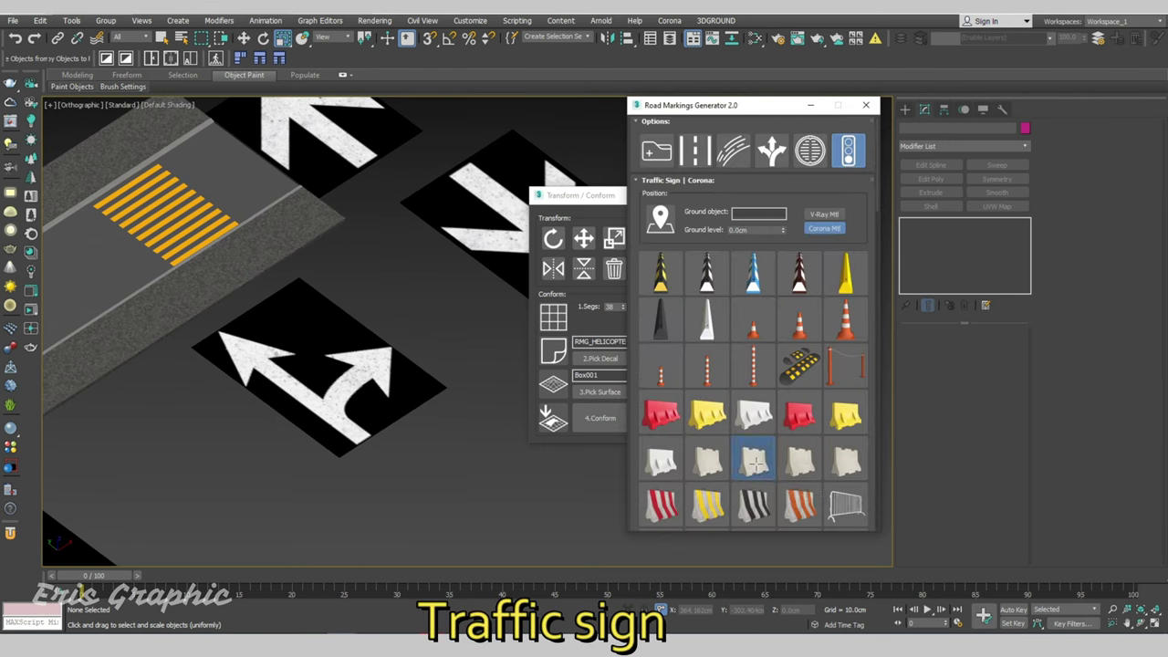
scroll(271, 264, up, 4)
scroll(213, 229, down, 1)
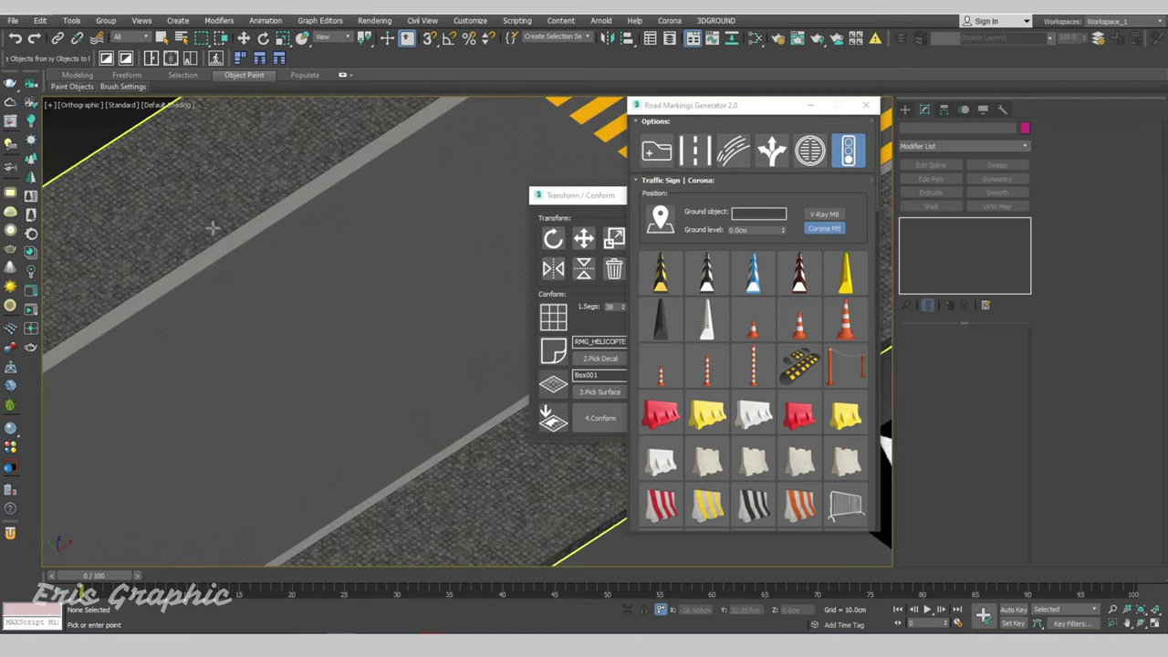
scroll(273, 258, down, 1)
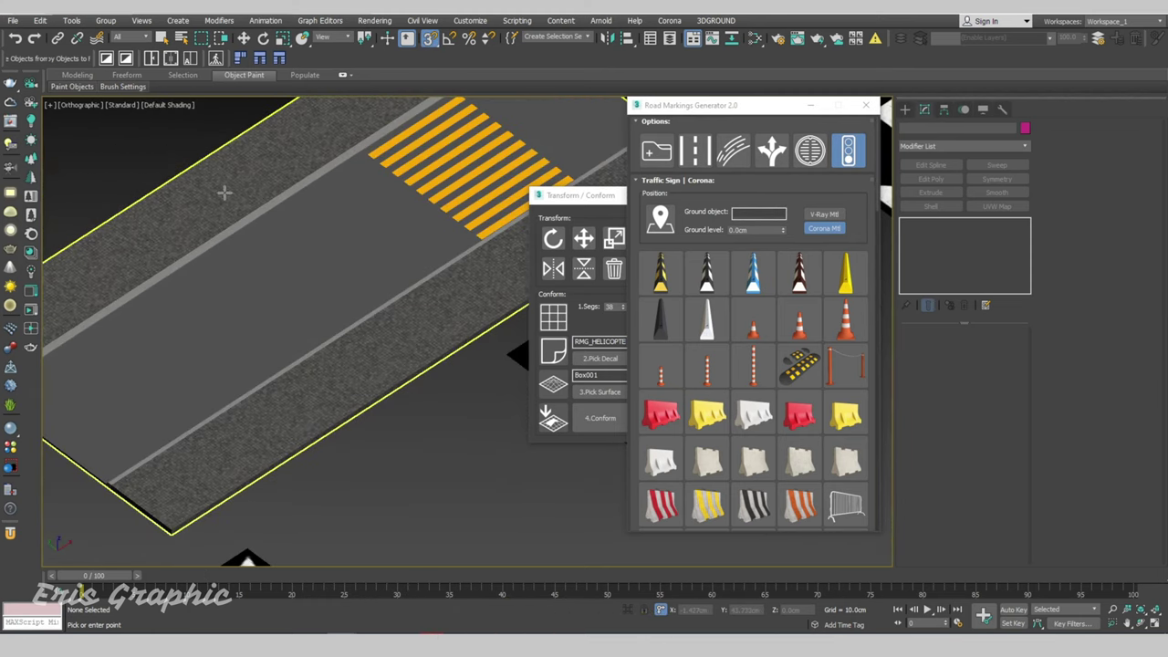
scroll(339, 326, up, 2)
Place and nudge a concrete barrier, then show Car Light Trails in a taller generator window.
click(356, 333)
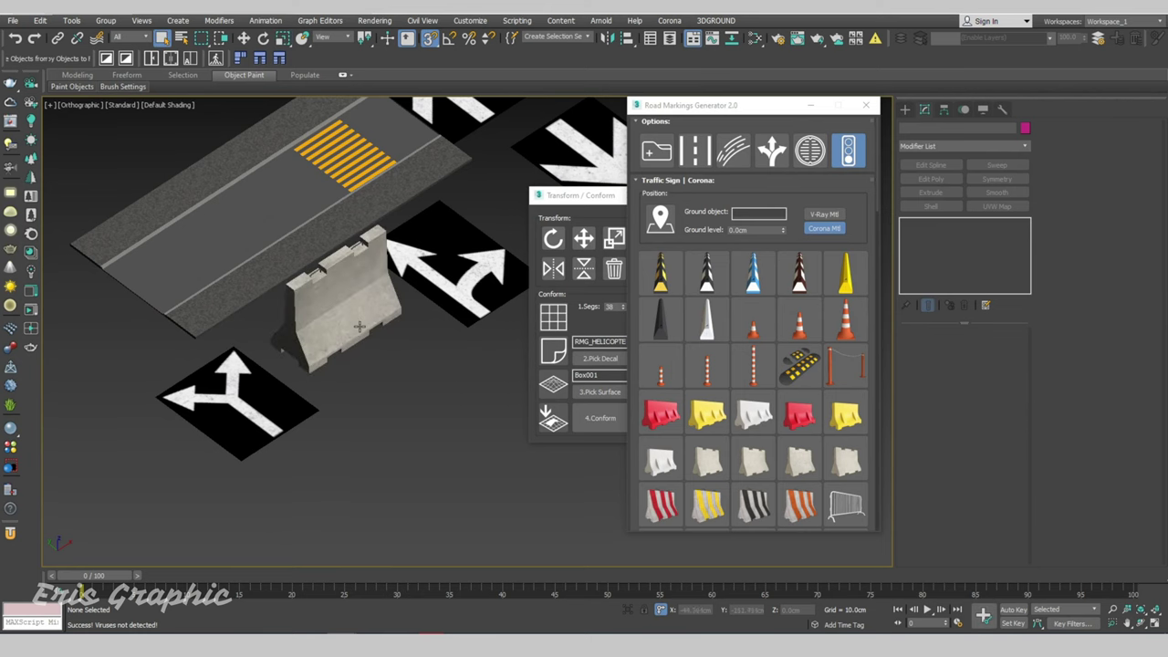
click(347, 324)
alt+middle_drag(347, 324, 375, 321)
key(w)
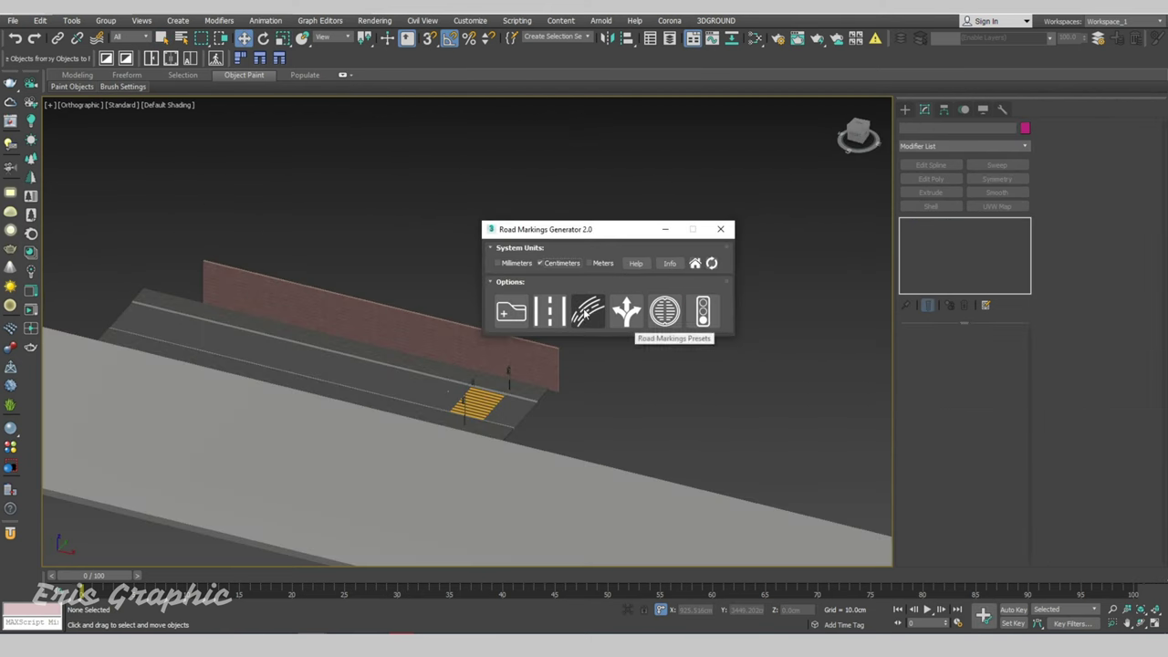
click(584, 313)
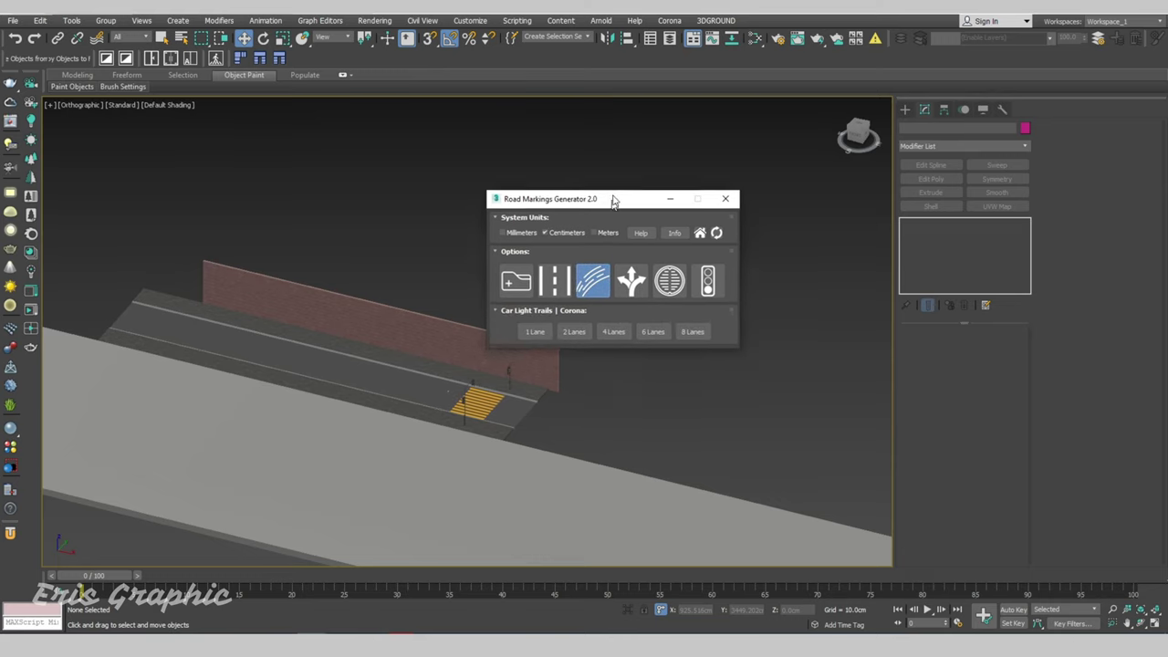
drag(610, 318, 620, 447)
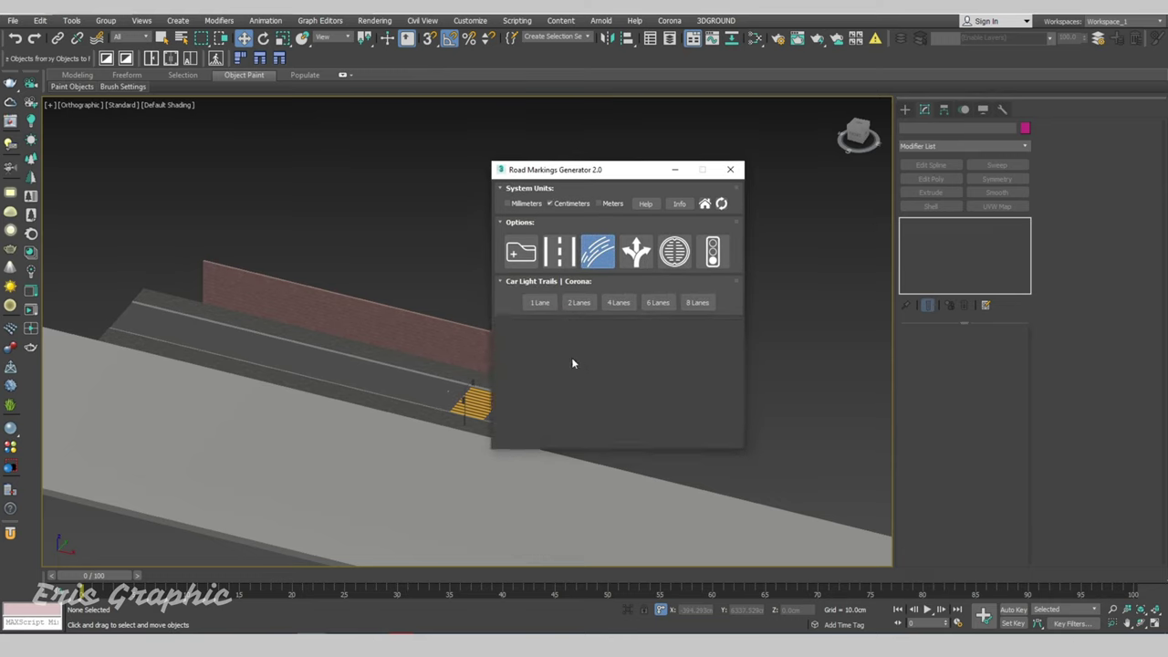
View the two night car light trail reference photos in Photos.
click(545, 307)
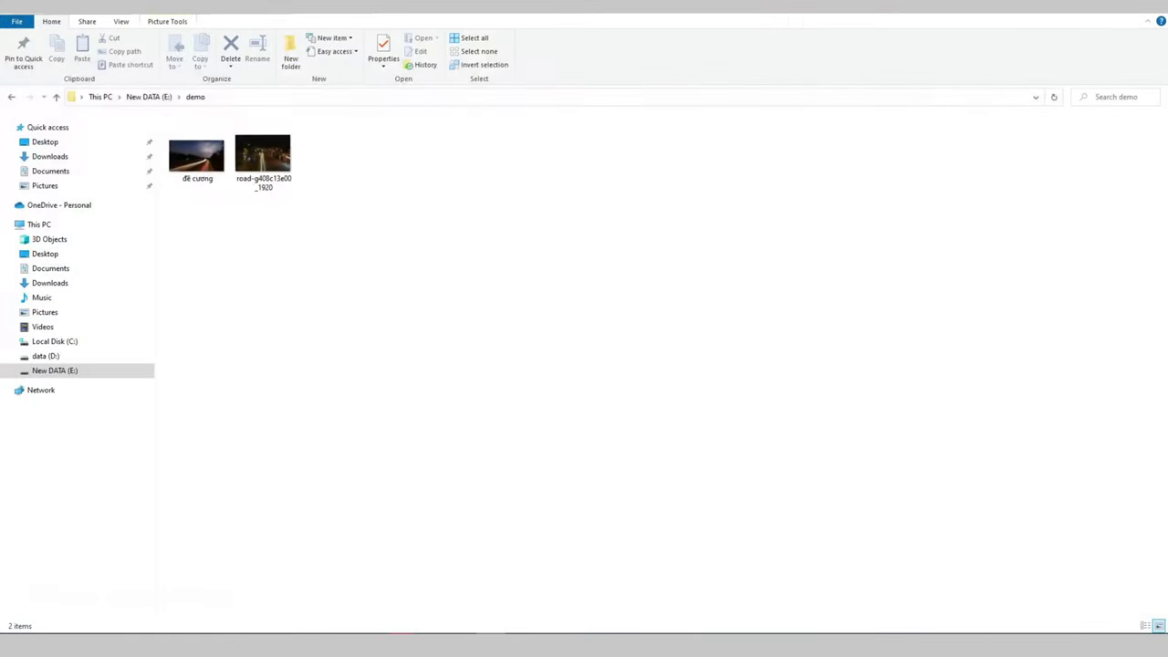
double_click(197, 156)
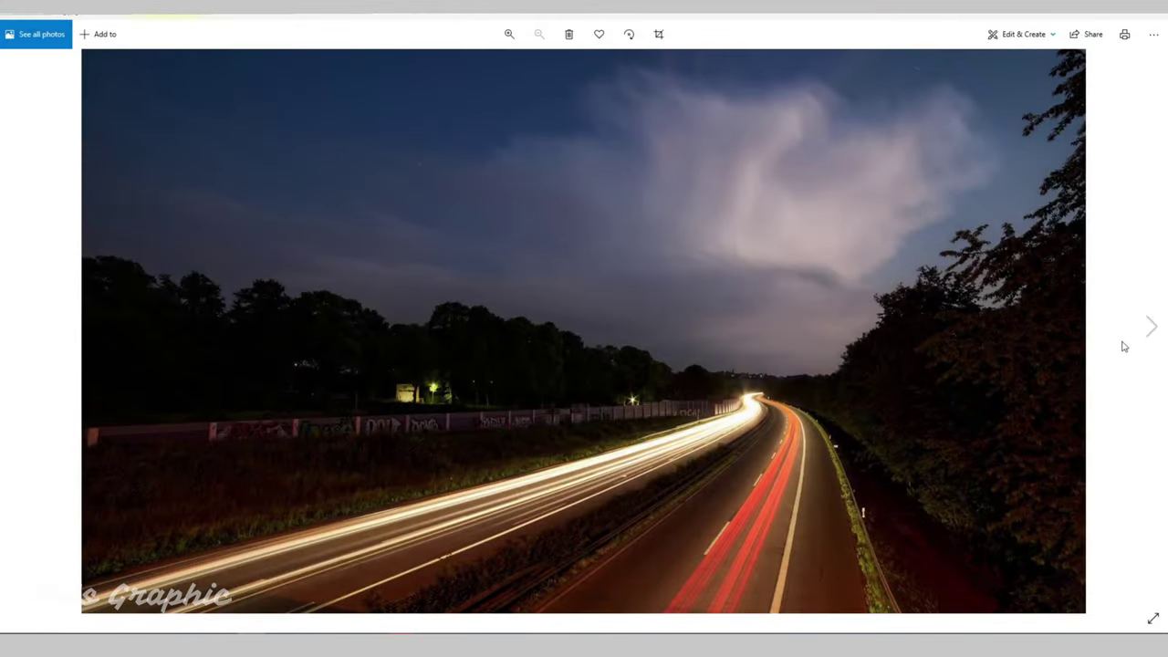
key(Right)
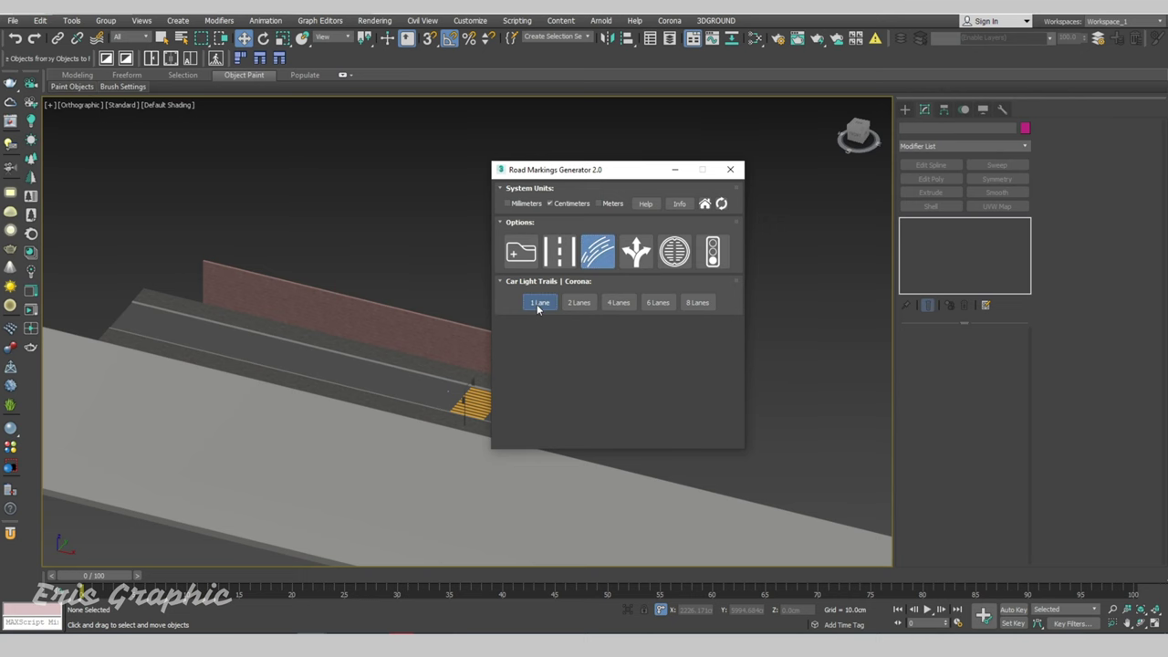
Preview the 1, 2, 4, 6 and 8 Lanes light trail parameters.
click(538, 303)
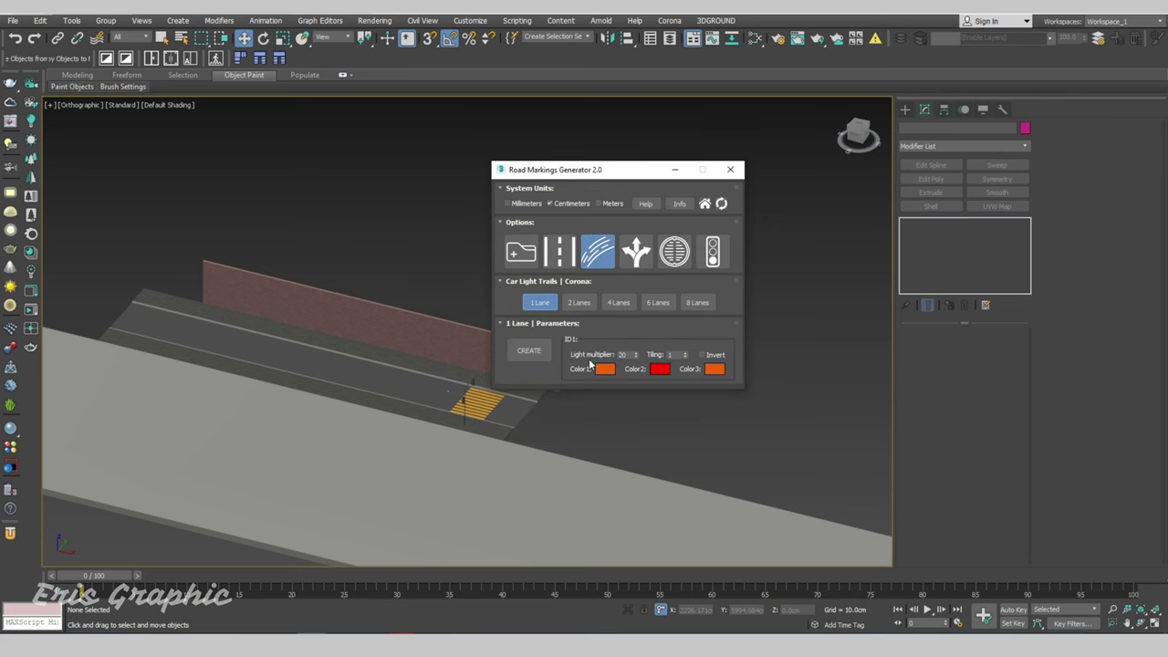
click(580, 306)
click(619, 304)
click(658, 302)
click(698, 303)
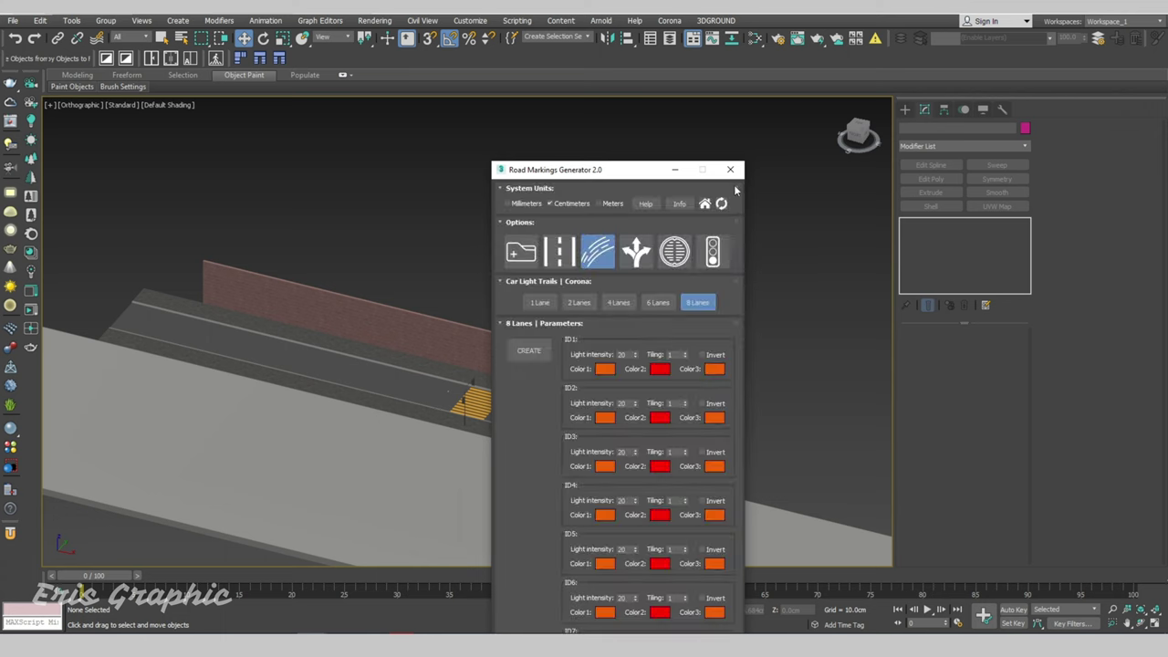
Close the Road Markings Generator and switch to Top view.
click(729, 170)
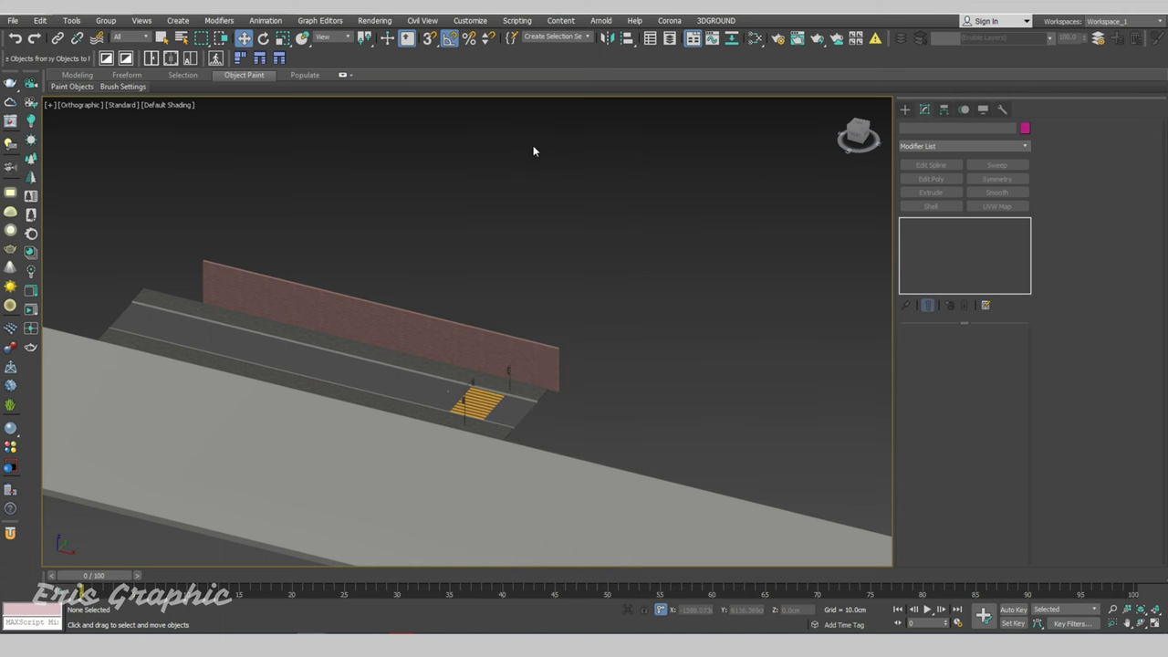
key(t)
scroll(475, 333, down, 5)
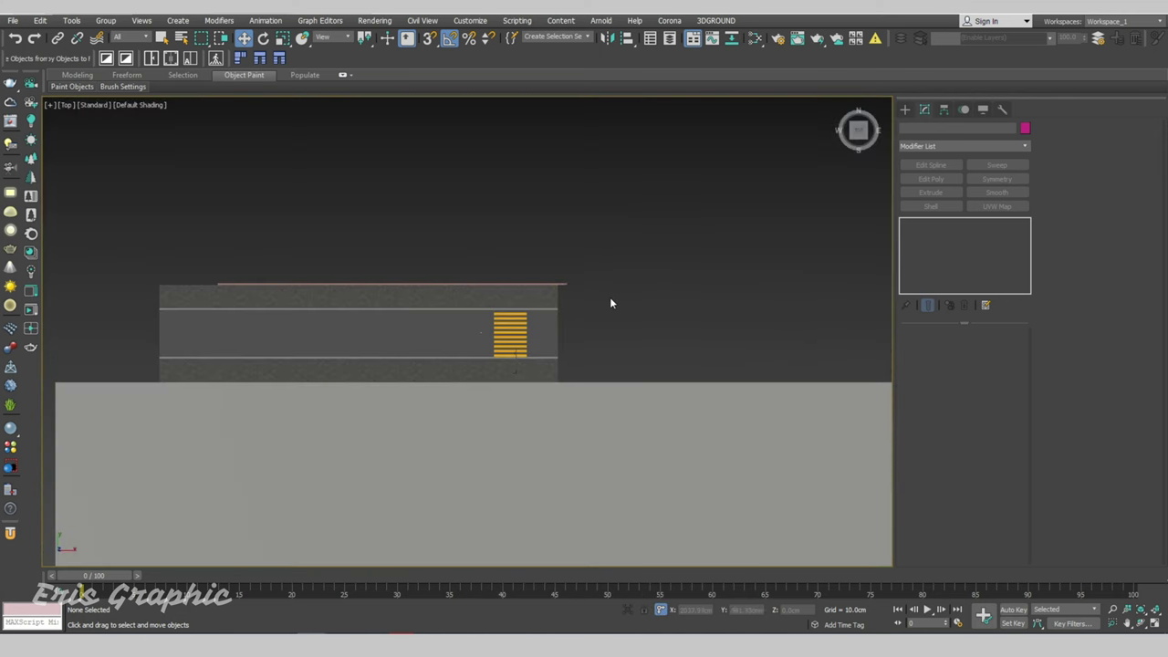
Draw two straight lines along the upper and lower road lanes.
right_click(614, 299)
click(628, 252)
scroll(377, 341, up, 3)
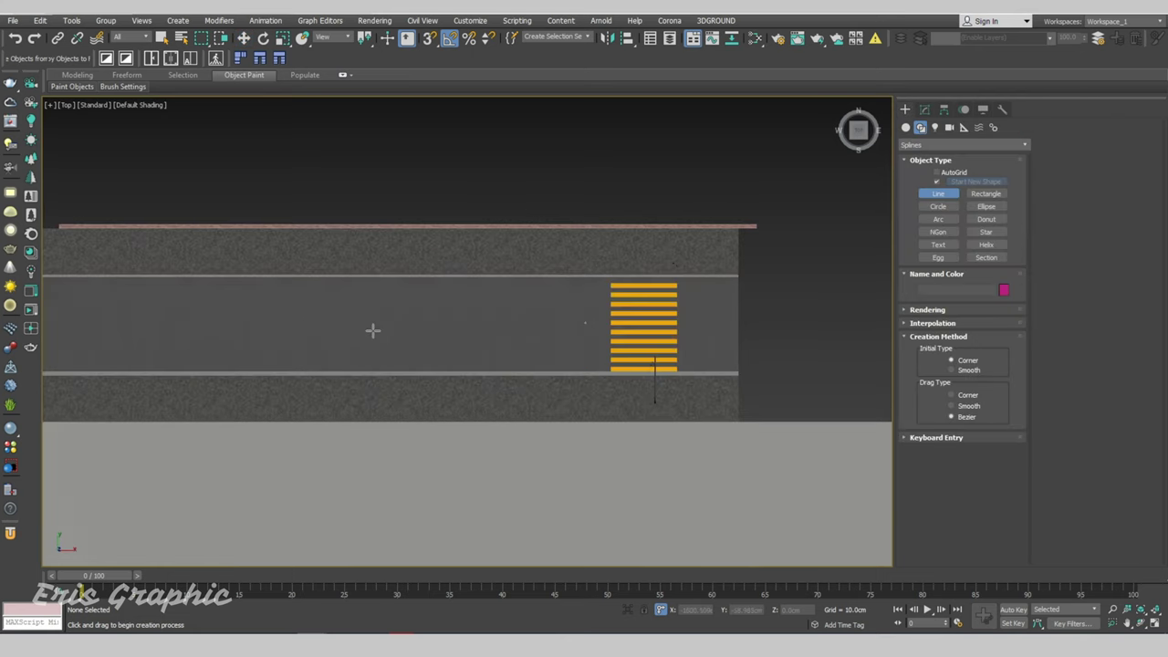
click(260, 299)
click(540, 299)
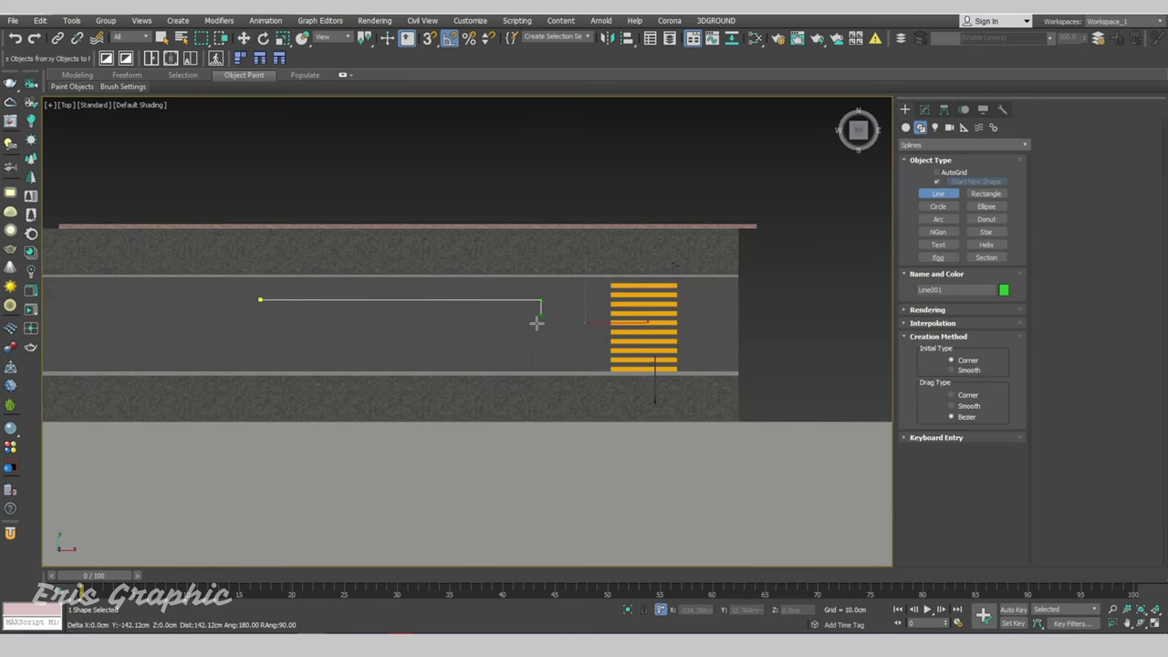
right_click(493, 347)
click(466, 352)
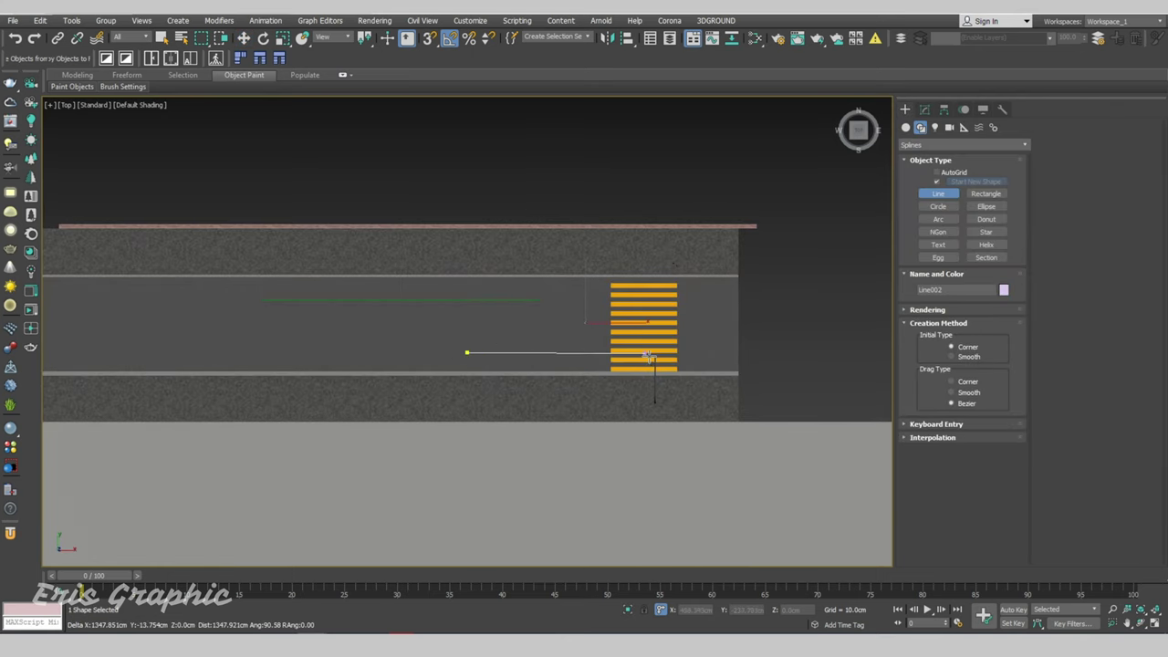
click(703, 350)
right_click(801, 338)
Return to a 3D view, select Line001 and relaunch the Road Markings Generator.
mouse_move(802, 349)
alt+middle_down()
mouse_move(740, 291)
mouse_move(726, 302)
alt+middle_up()
right_click(740, 292)
scroll(409, 269, up, 3)
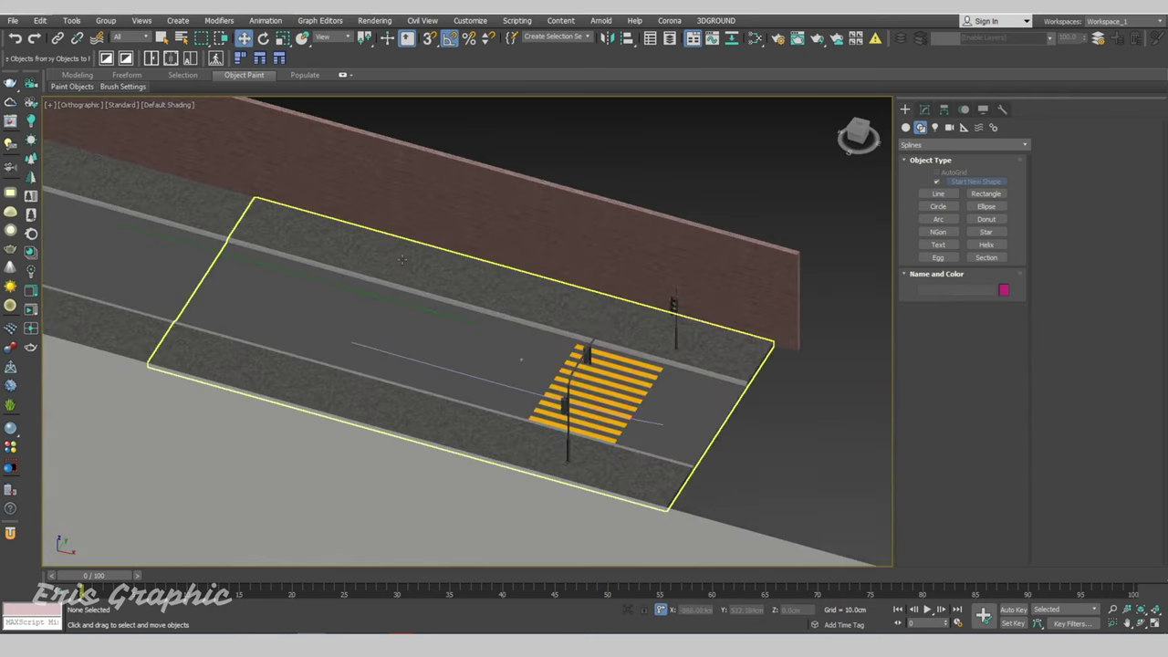
click(394, 302)
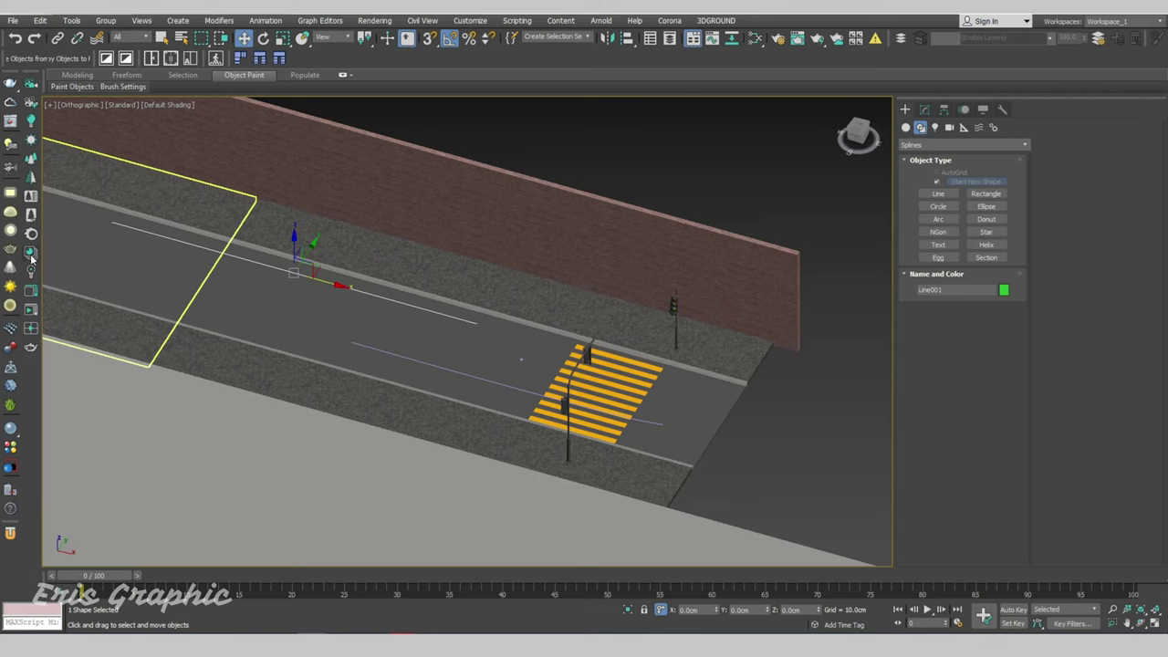
click(211, 56)
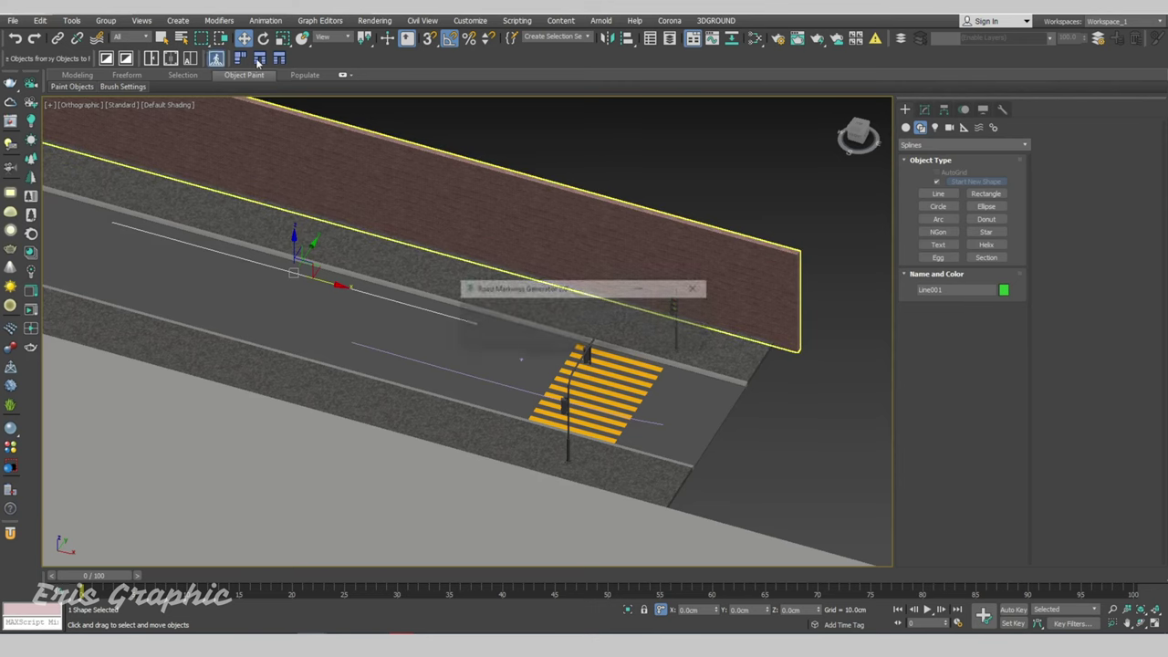
Create a one-lane Car Light Trails sweep along the line, using centimeter units.
drag(565, 289, 743, 212)
click(828, 251)
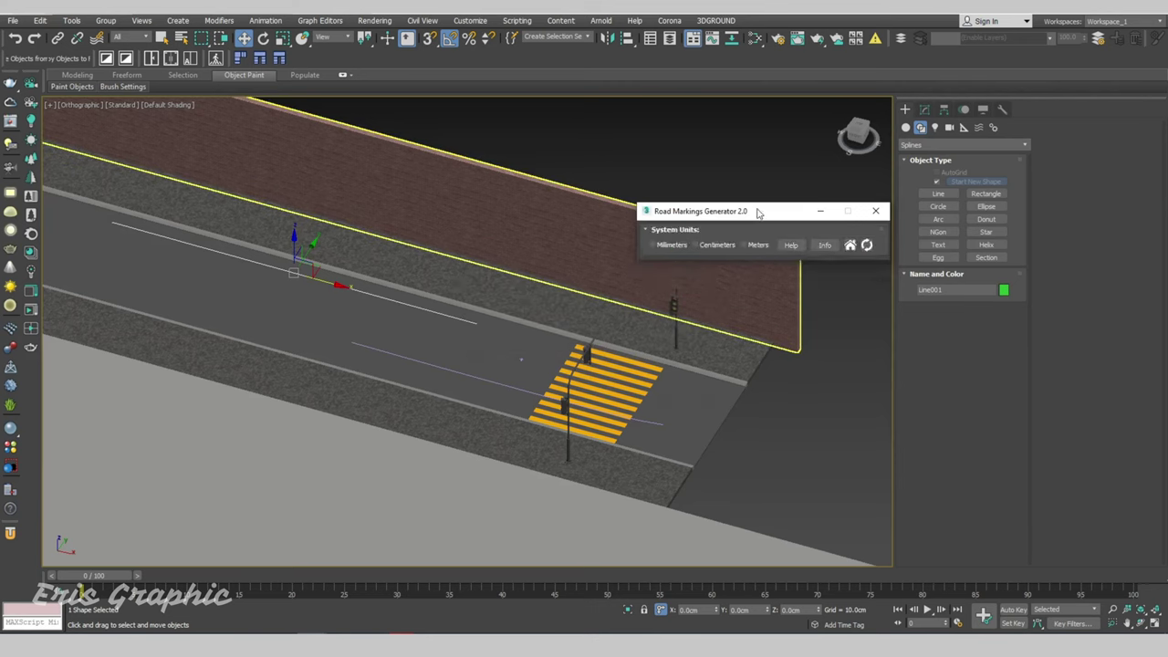
click(705, 248)
click(742, 292)
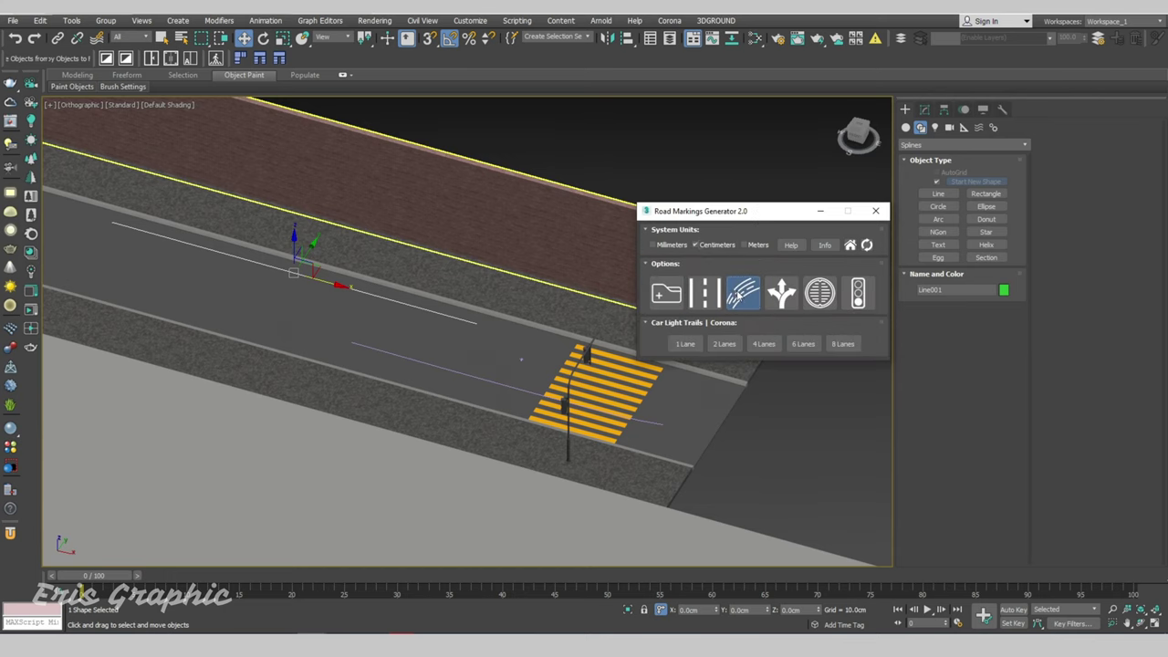
click(688, 345)
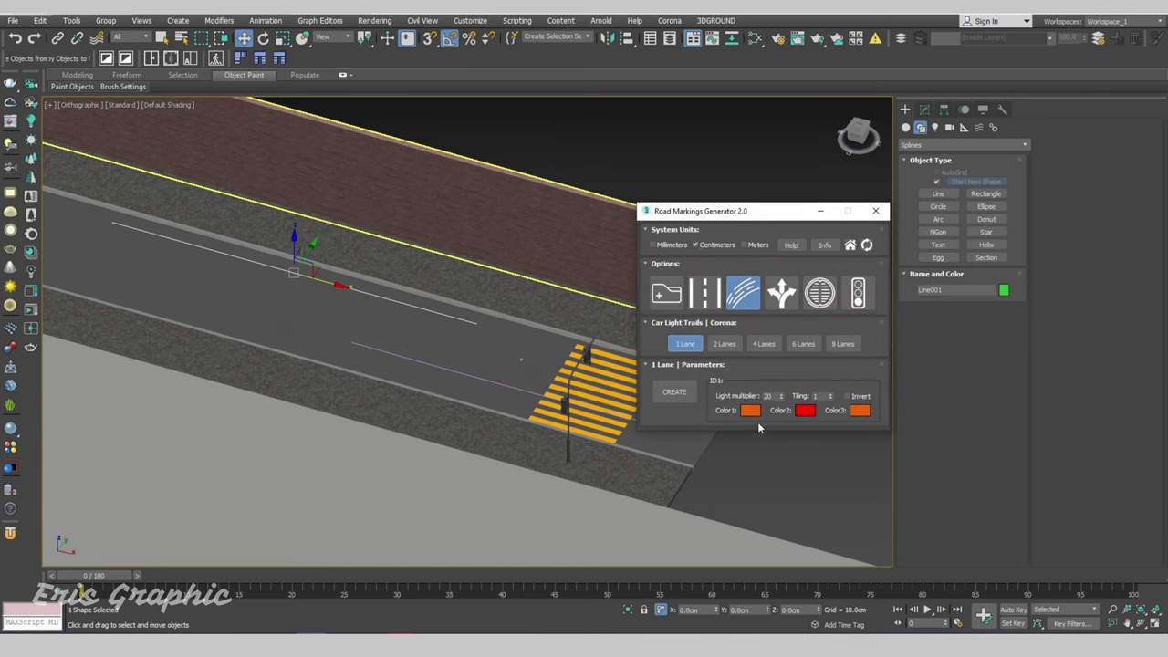
click(439, 334)
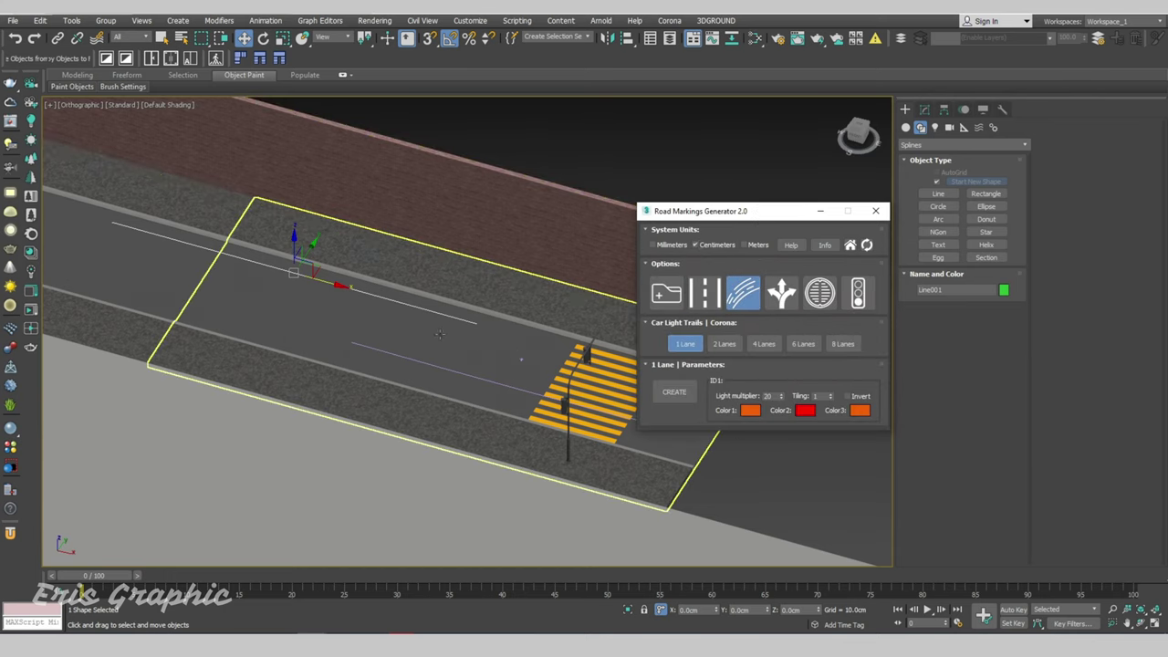
click(674, 392)
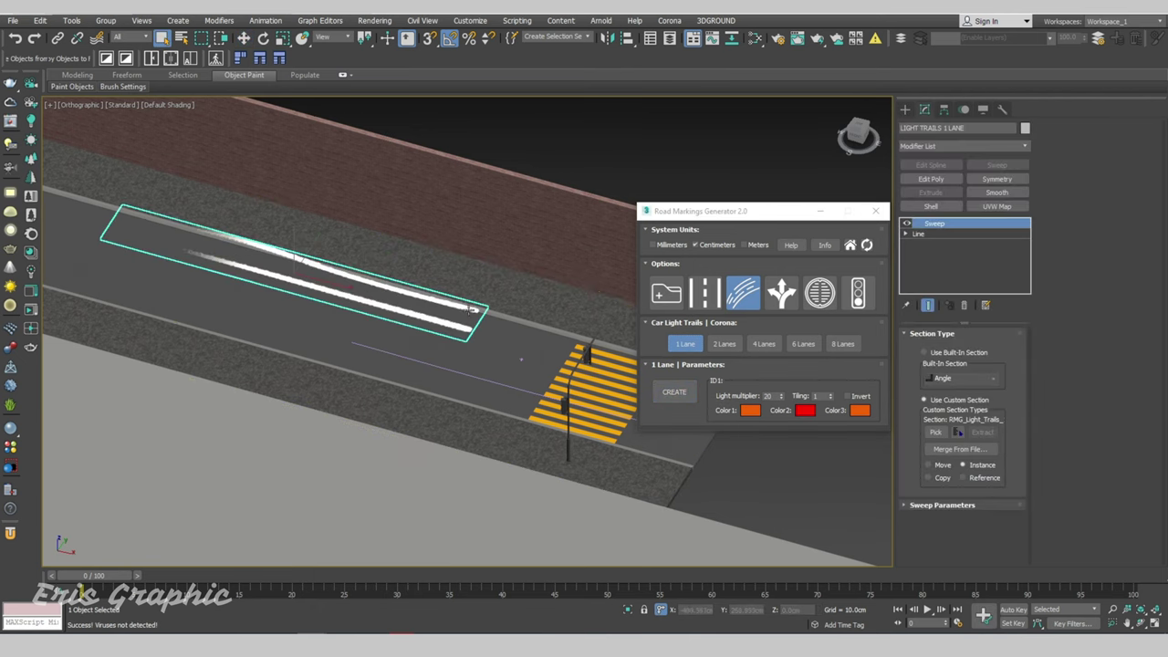
Add a two-lane light-trail sweep along Line002 and close the generator.
scroll(345, 297, down, 2)
click(391, 344)
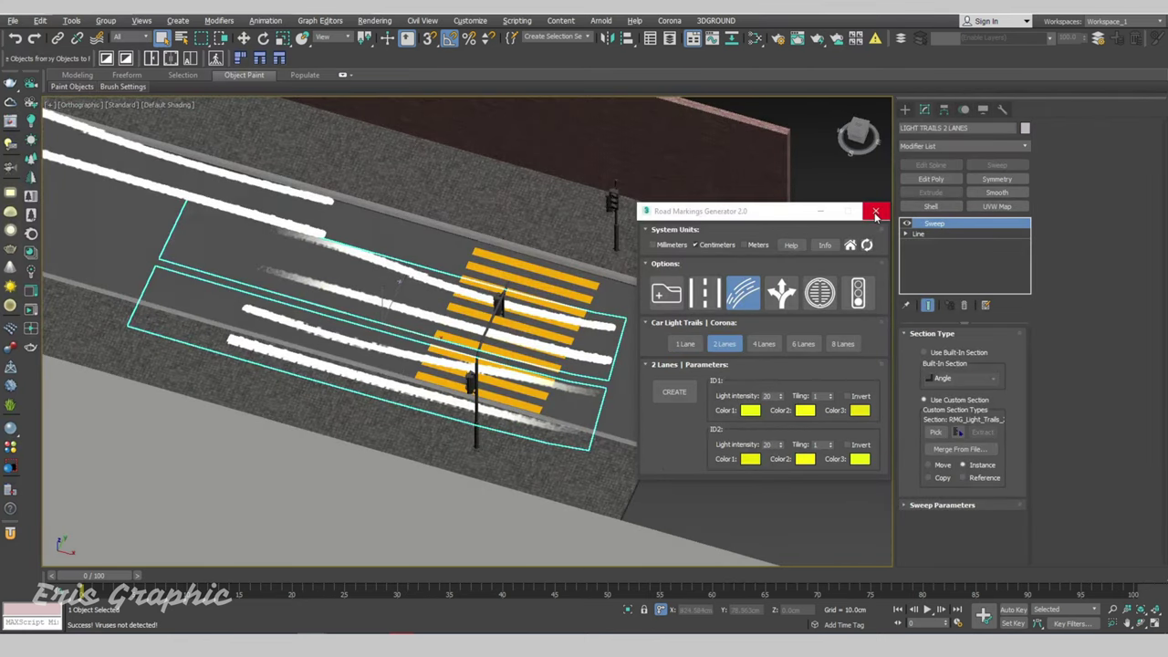
click(875, 212)
Scale the light-trail sweep narrower and stretch it along the road.
click(283, 38)
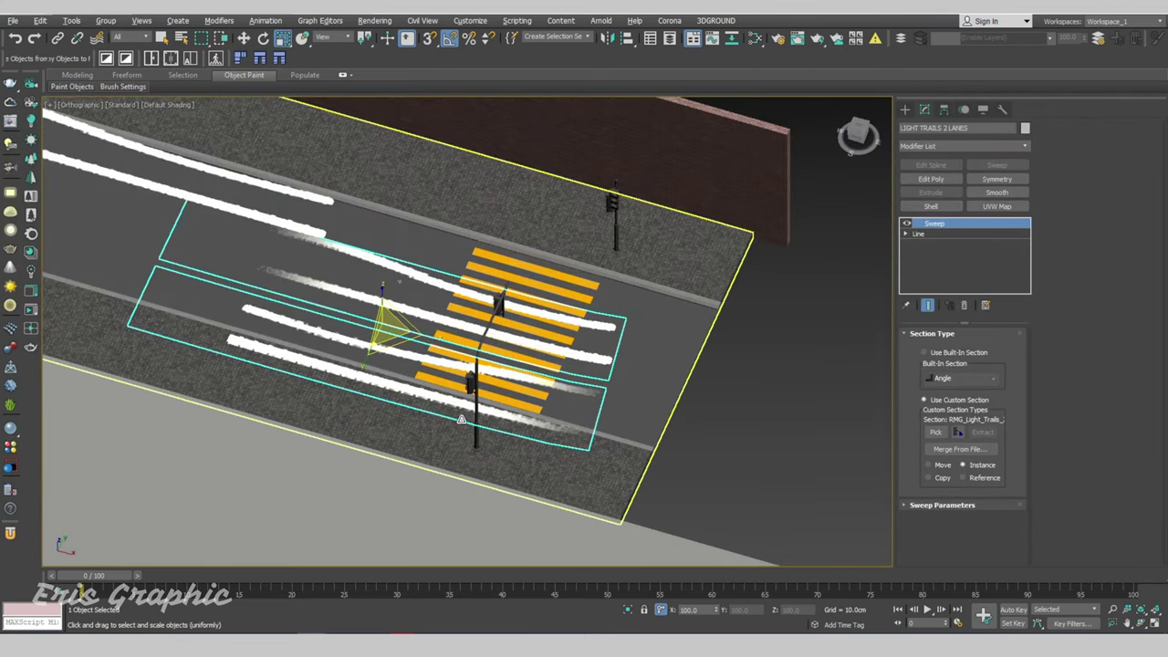
drag(395, 347, 361, 367)
alt+middle_drag(362, 366, 456, 361)
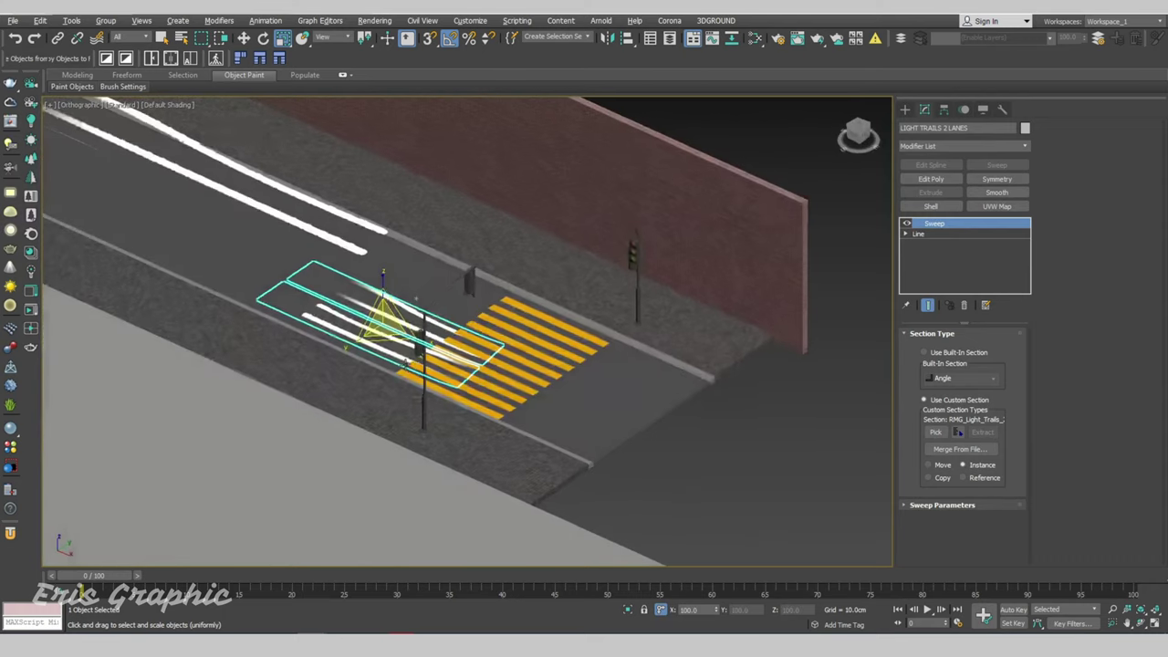
mouse_move(438, 354)
mouse_down()
mouse_move(463, 354)
mouse_move(461, 369)
mouse_up()
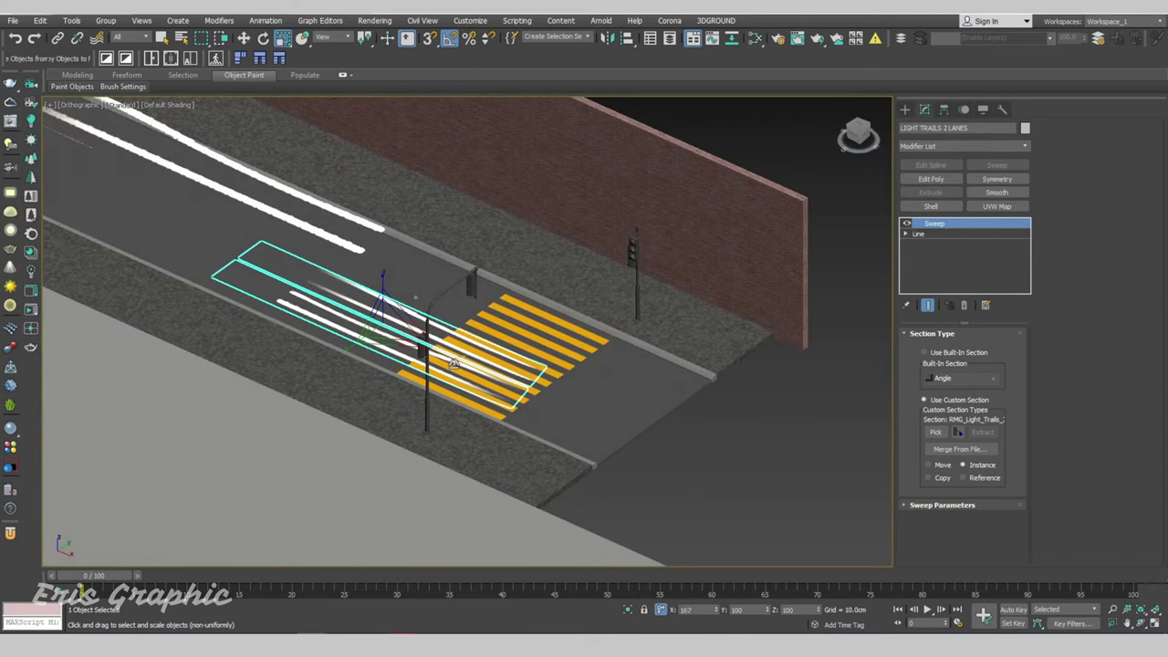
mouse_move(460, 369)
alt+middle_down()
mouse_move(557, 436)
mouse_move(604, 402)
alt+middle_up()
scroll(557, 436, down, 3)
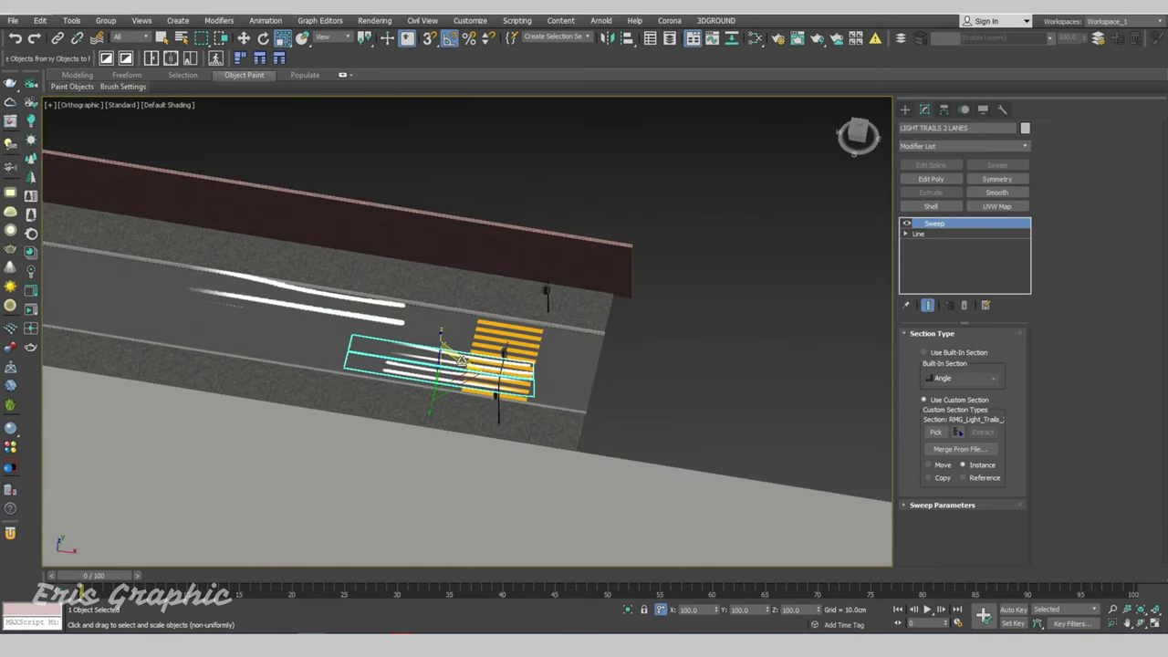
Mirror LIGHT TRAILS 2 LANES along X without cloning, leaving the one-lane trails unmirrored.
click(606, 38)
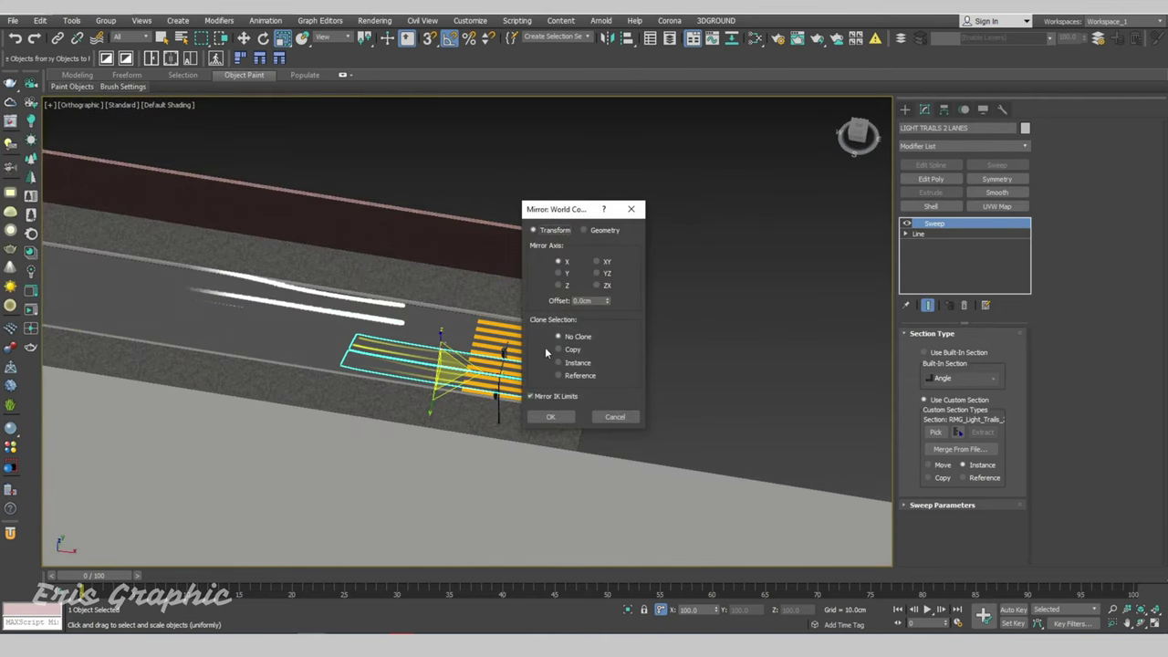
drag(560, 211, 635, 190)
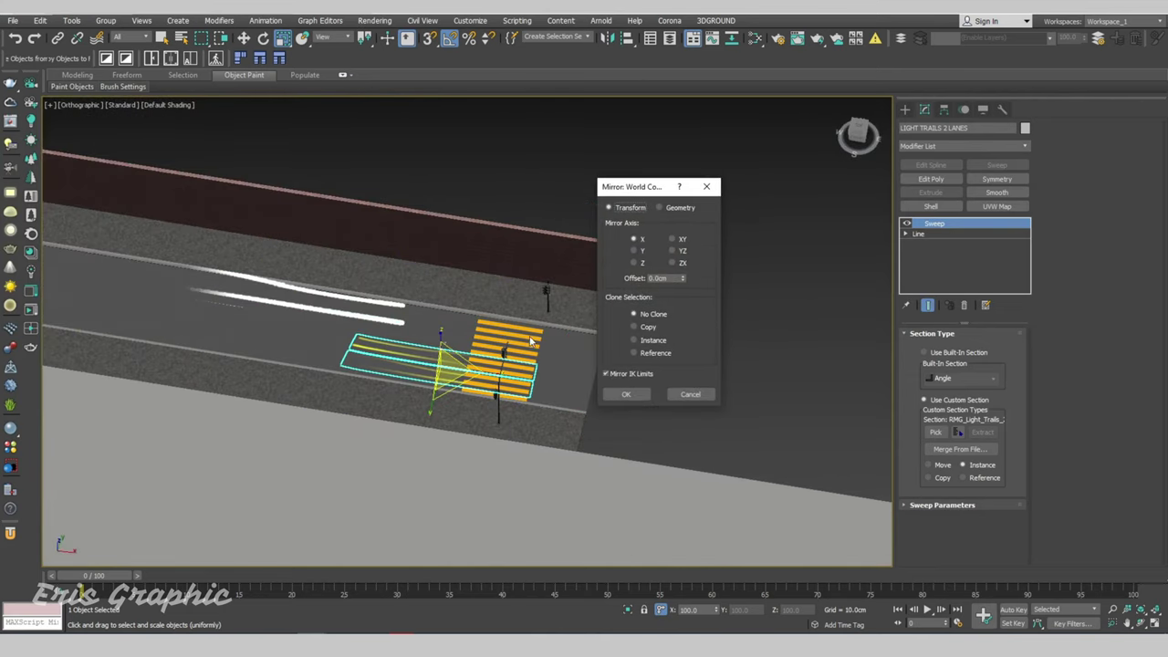
click(650, 396)
scroll(521, 164, up, 3)
click(320, 301)
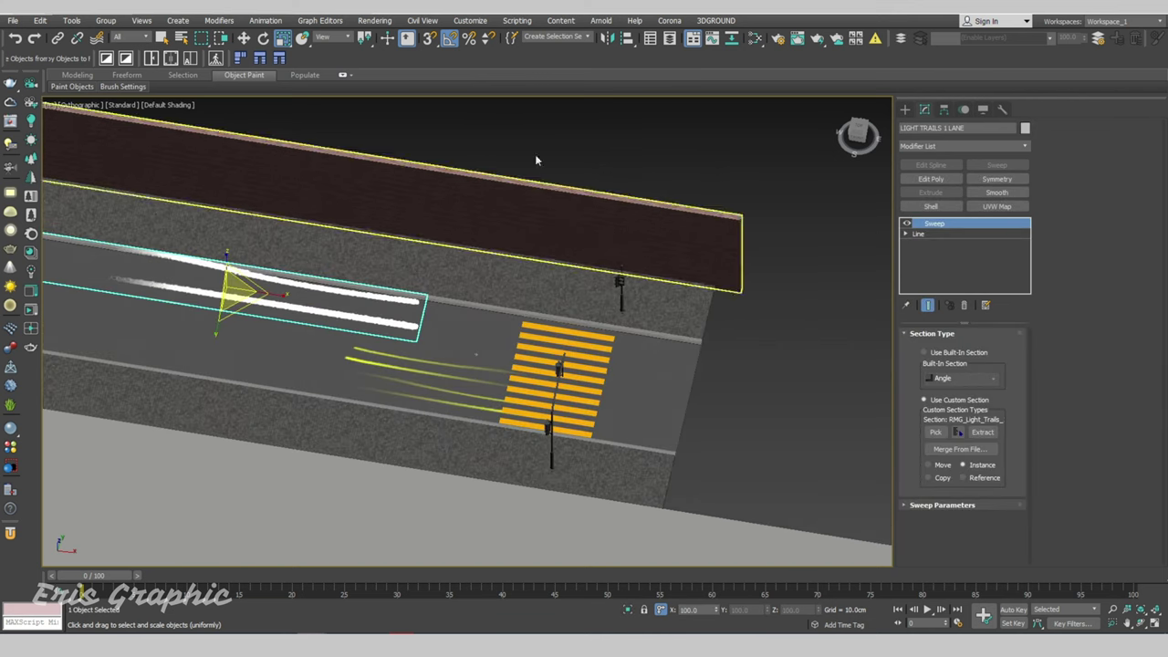
click(607, 39)
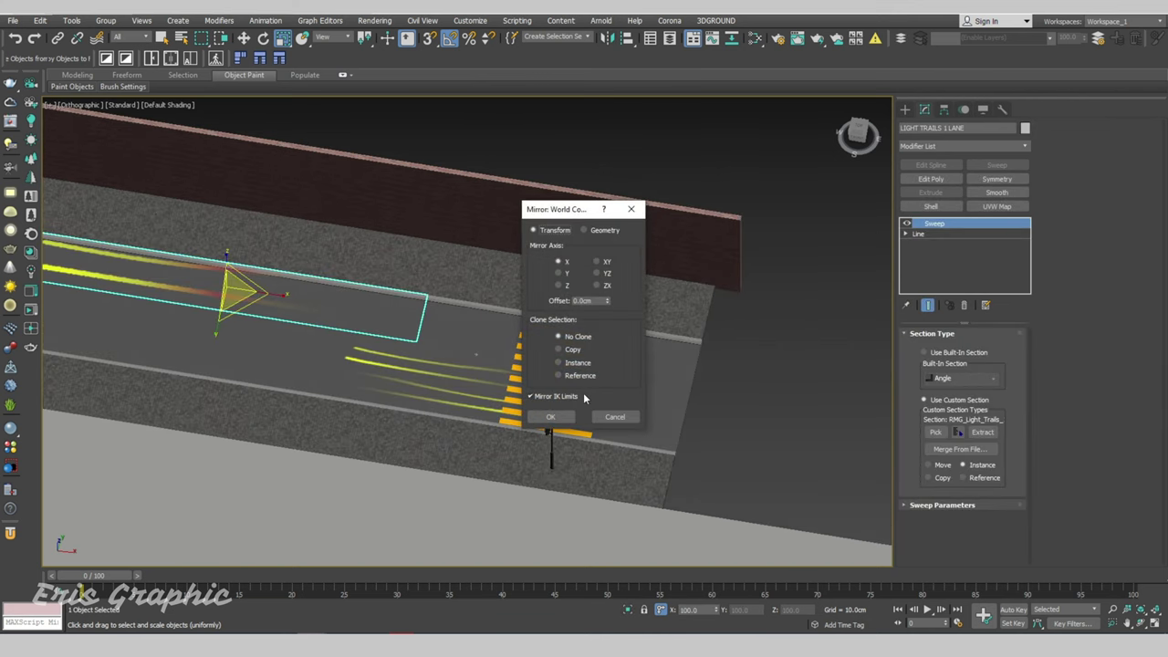
click(608, 417)
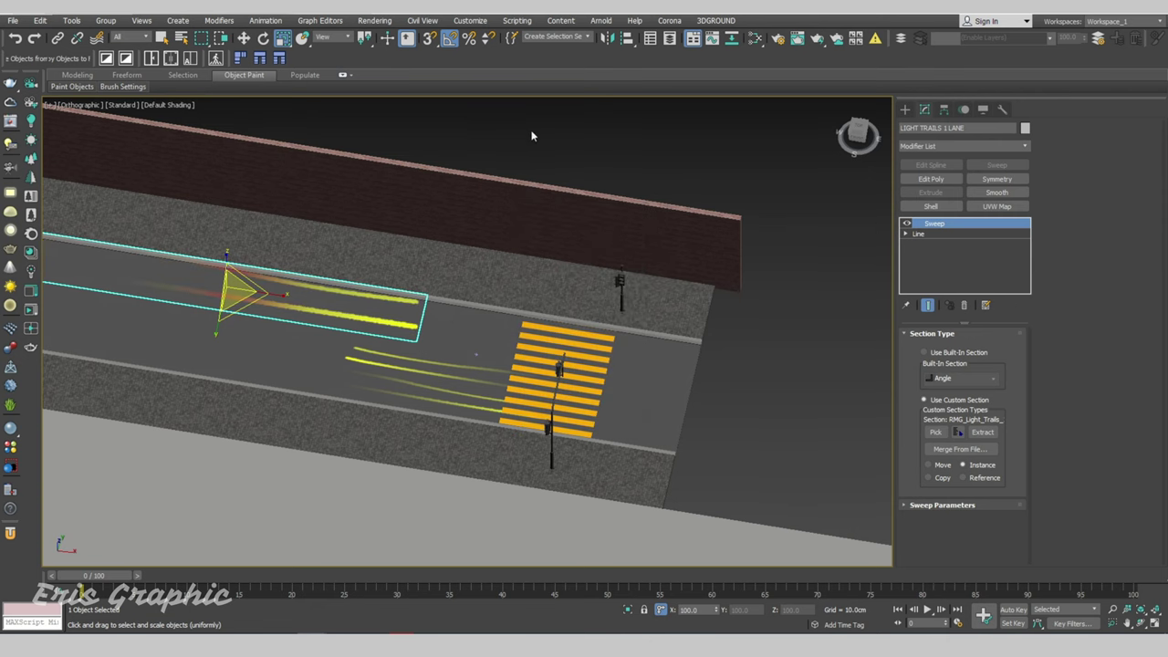
mouse_move(532, 135)
alt+middle_down()
mouse_move(584, 188)
mouse_move(594, 161)
mouse_move(538, 143)
alt+middle_up()
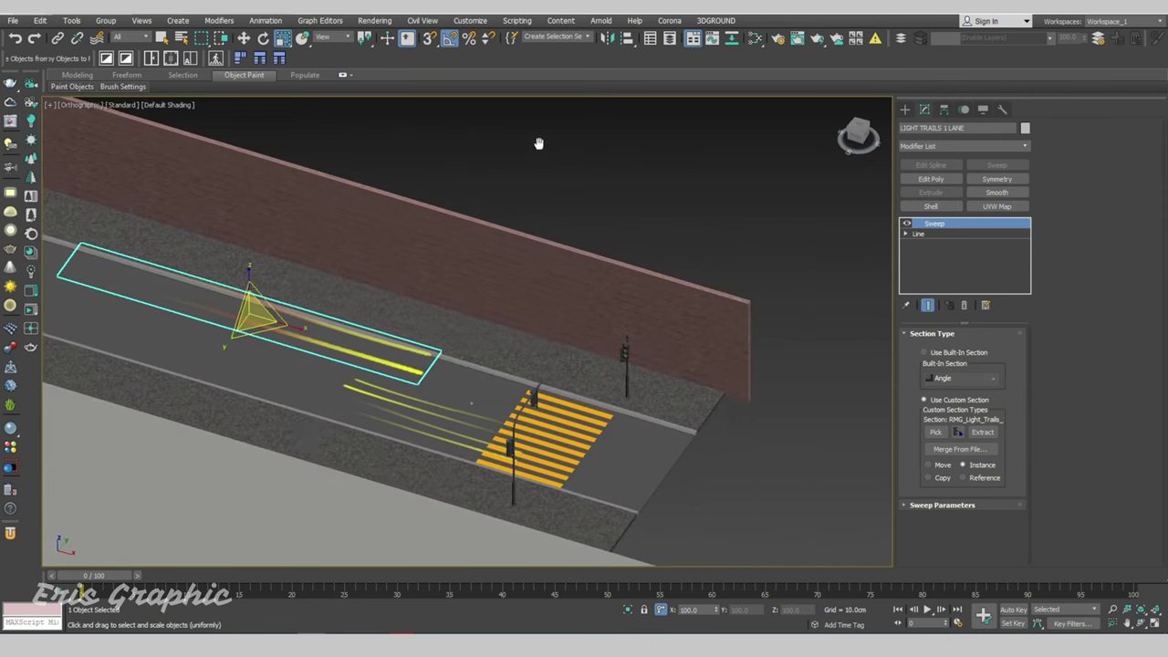
click(545, 159)
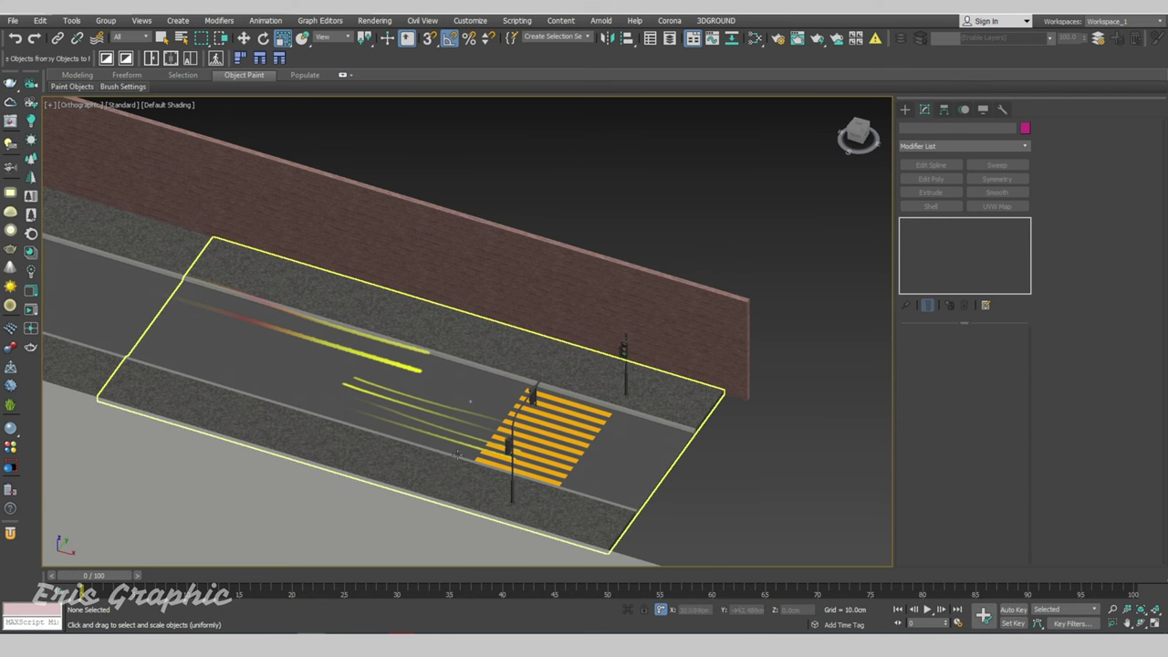
Start a Corona interactive render from CoronaCamera001 and inspect the scene in Top view.
key(c)
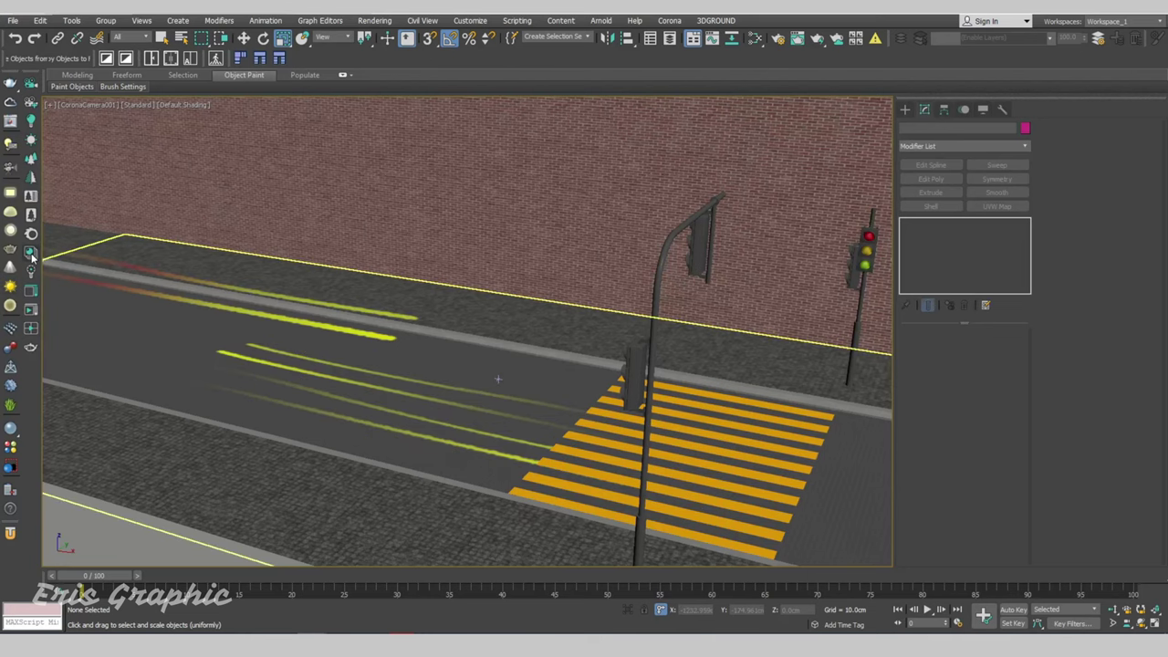
click(31, 310)
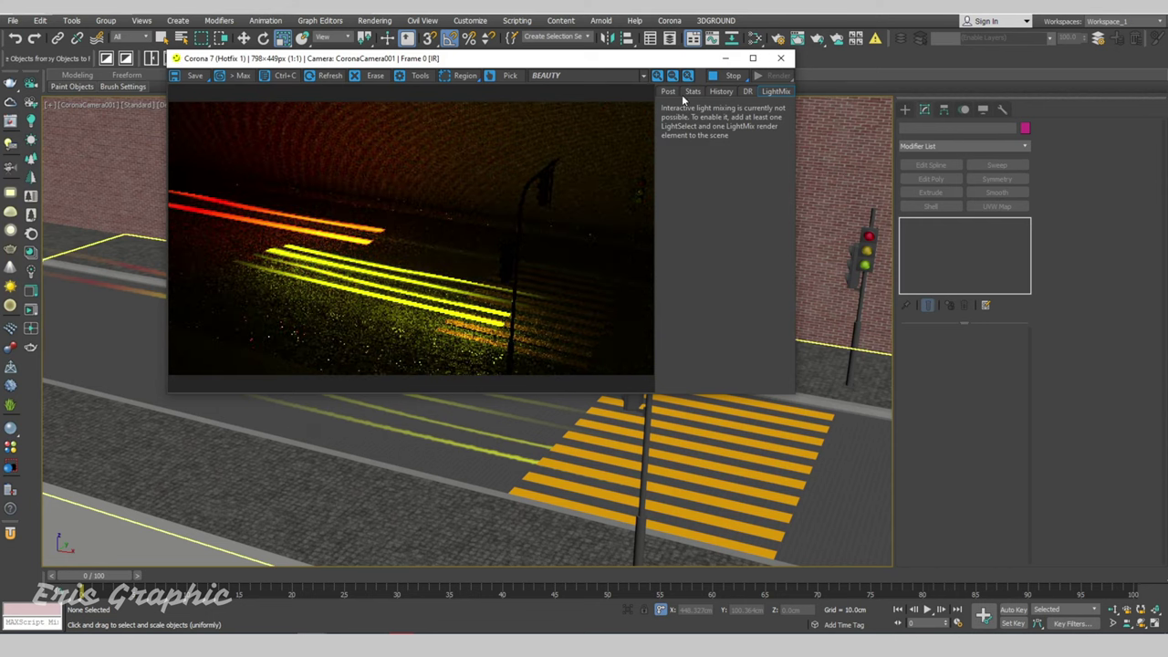
drag(547, 57, 348, 96)
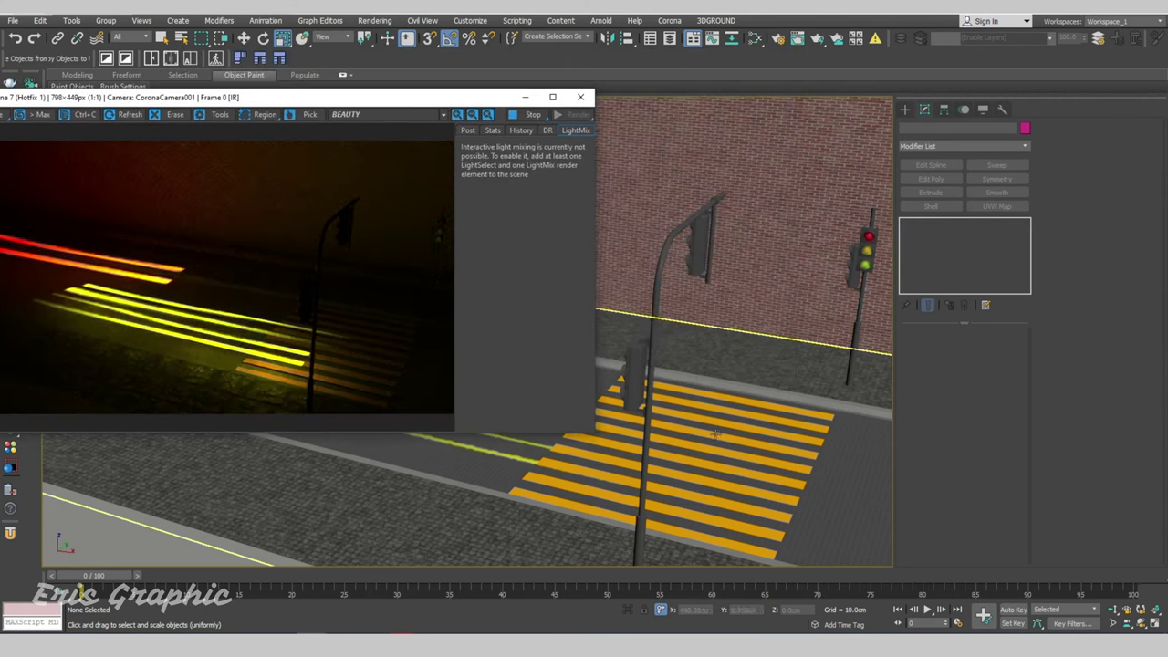
click(732, 340)
key(t)
scroll(651, 354, down, 3)
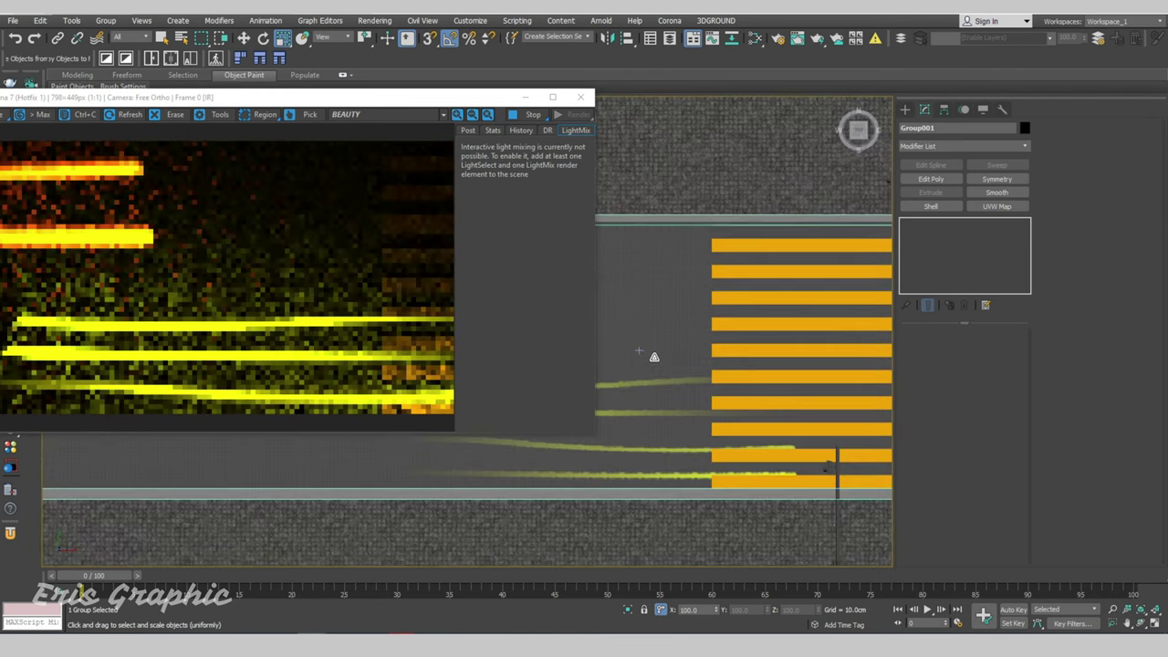
scroll(651, 355, down, 3)
scroll(436, 326, up, 1)
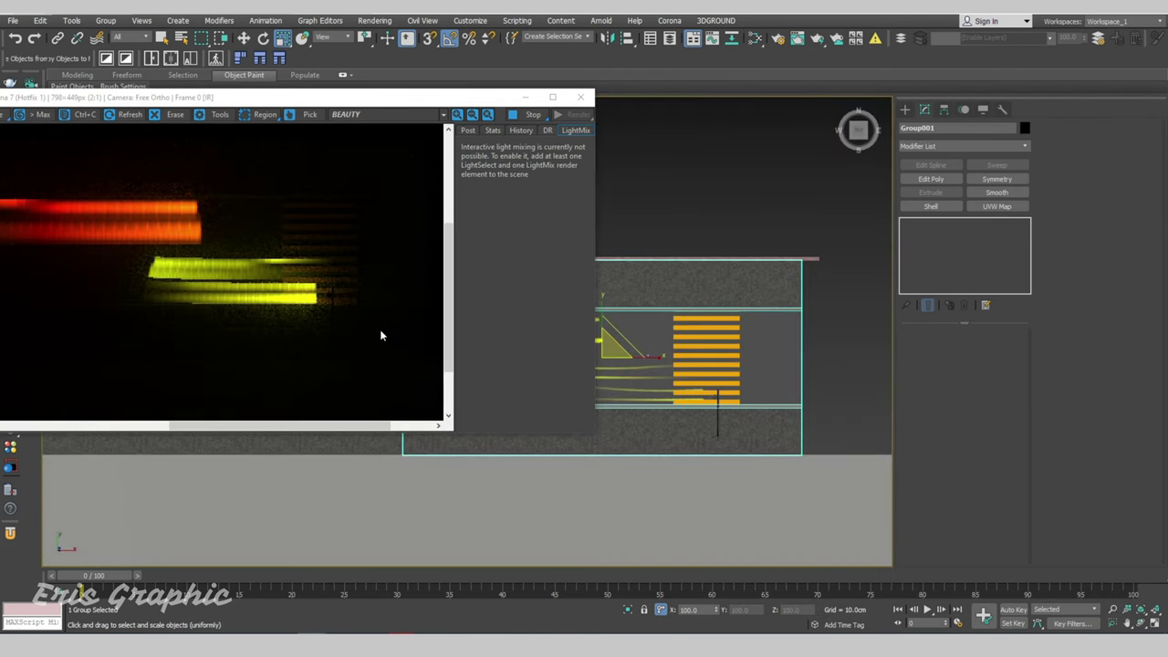
drag(355, 116, 557, 109)
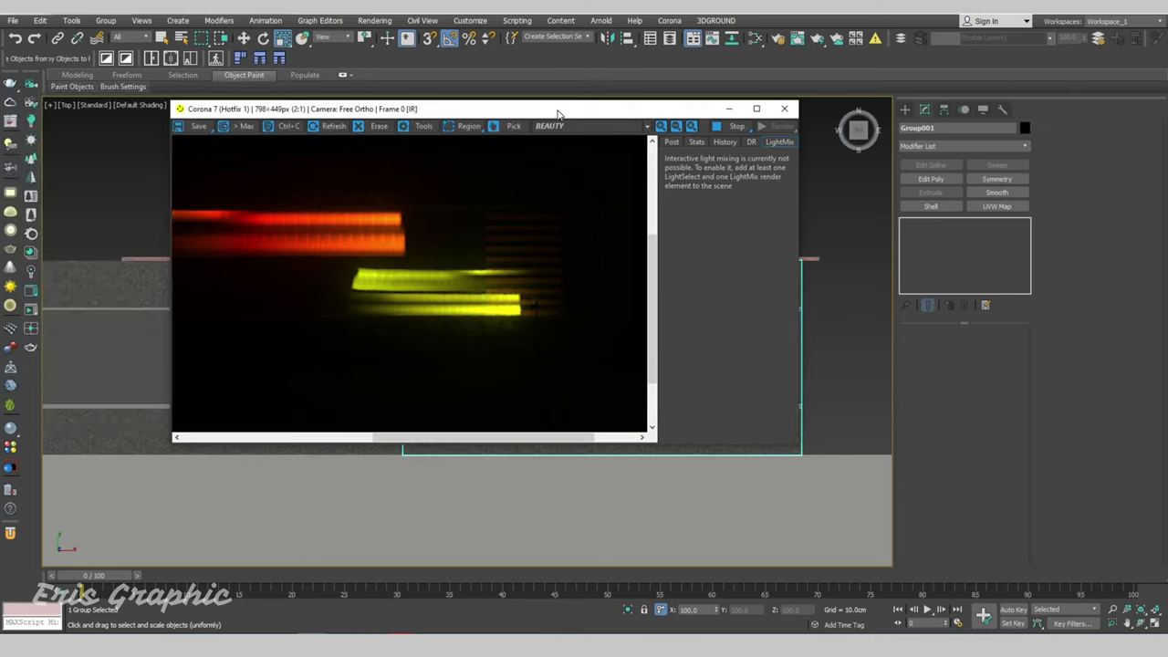
click(138, 292)
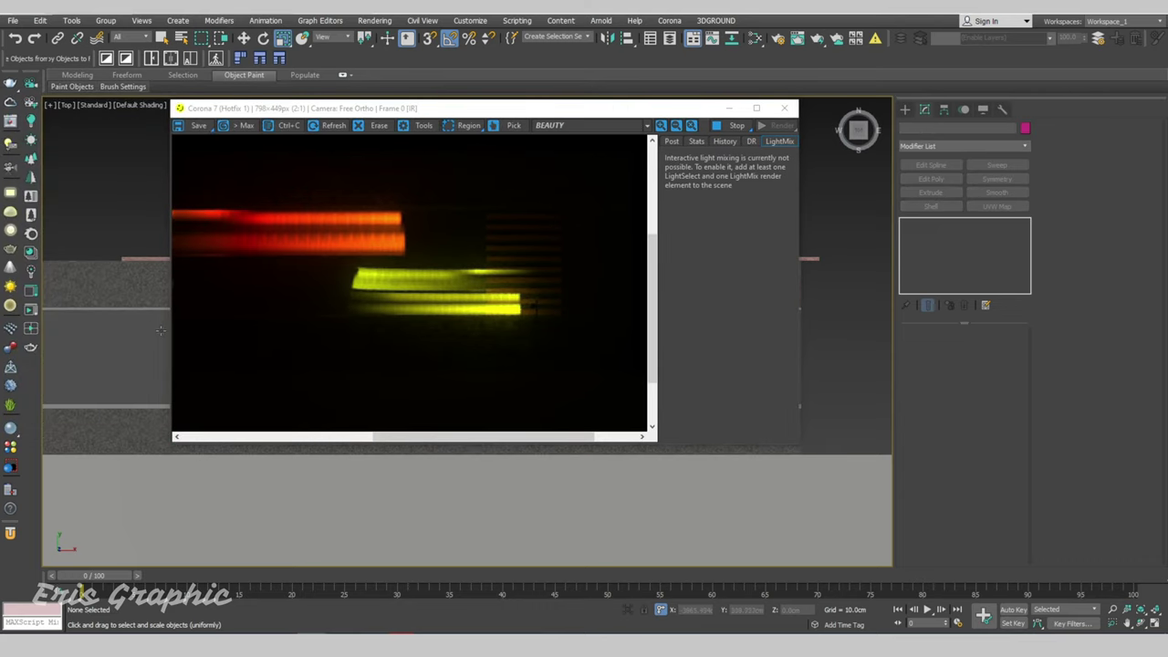
alt+middle_drag(139, 291, 137, 294)
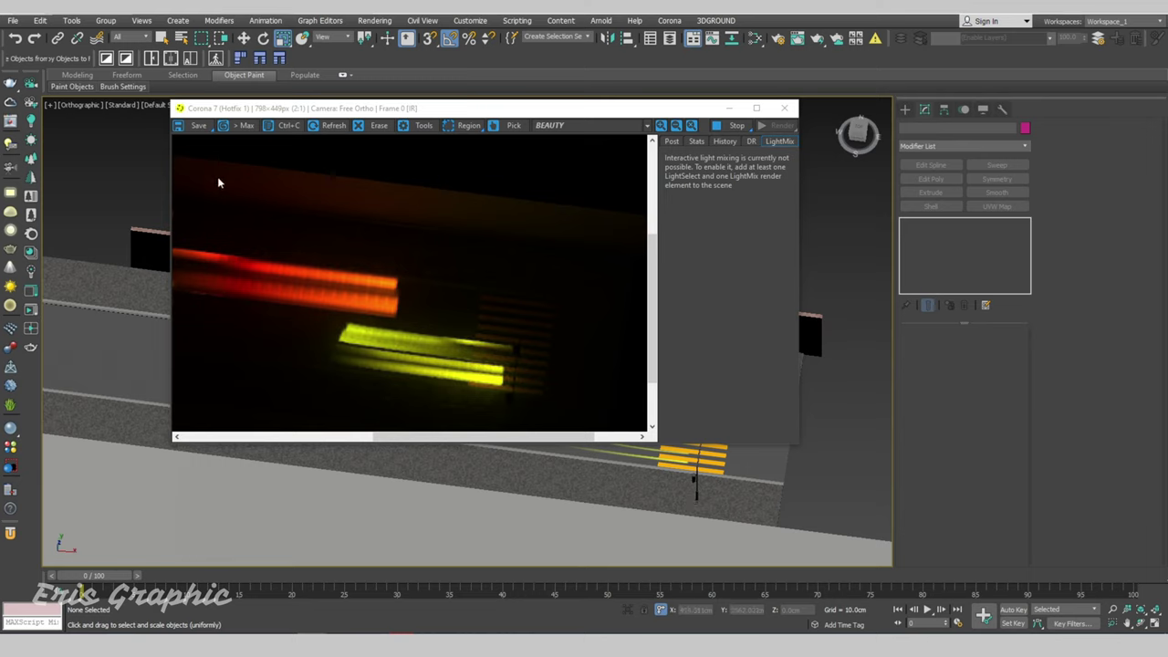
Restore the two-viewport layout with the camera view, then maximize and restore the frame buffer.
key(alt+w)
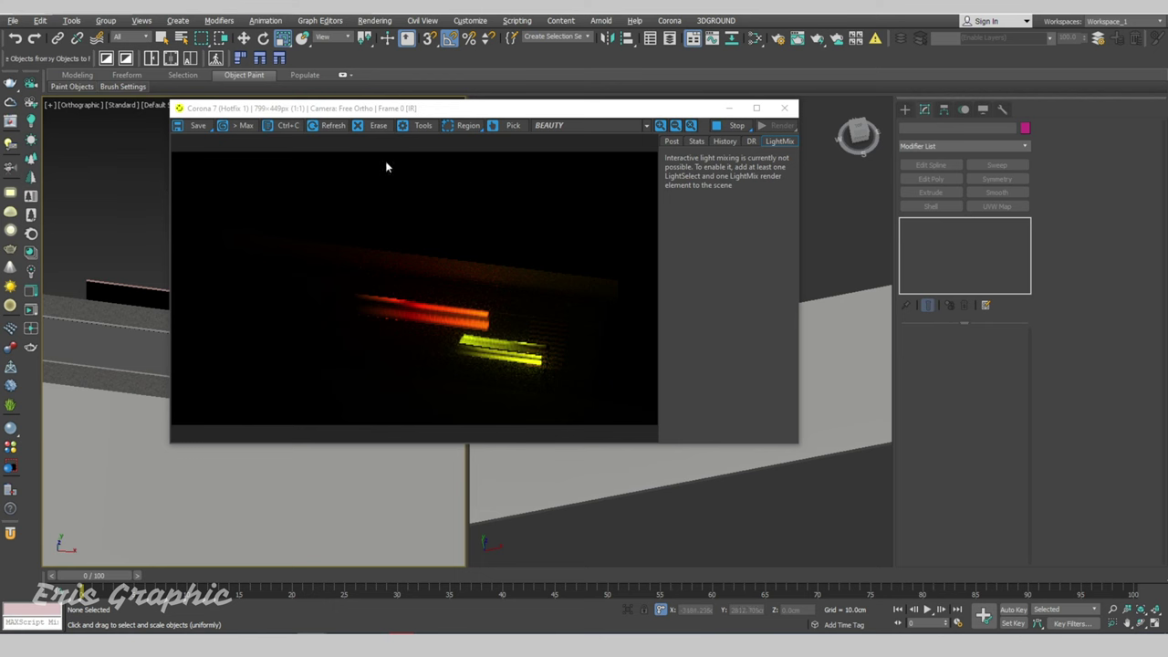
drag(438, 106, 680, 111)
key(c)
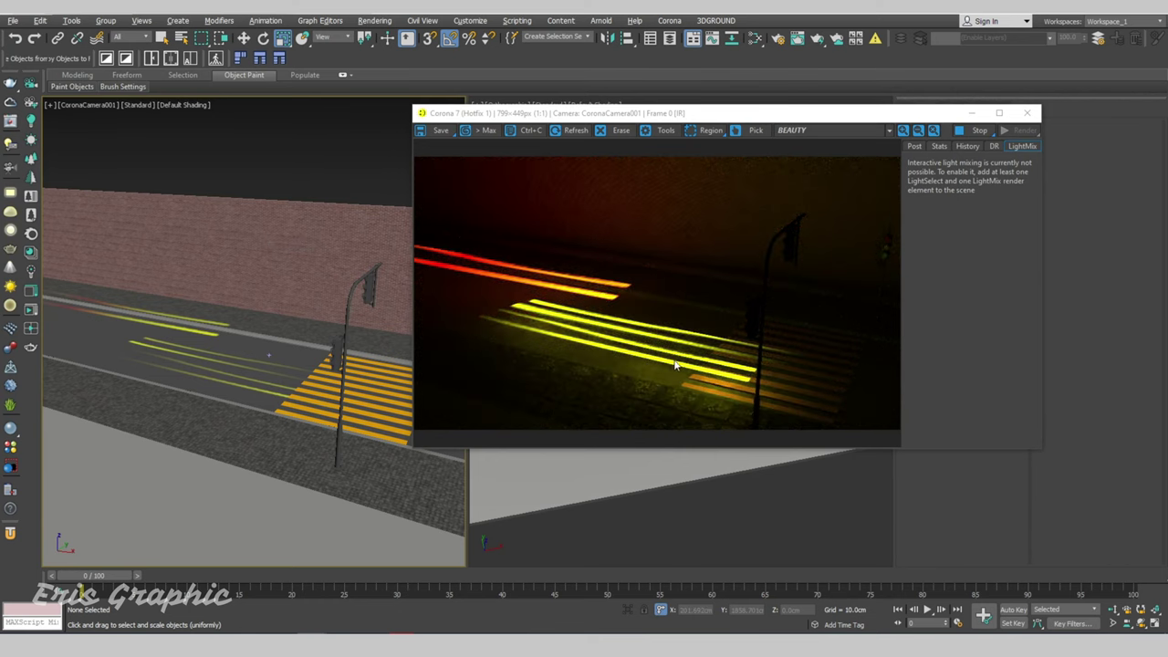
drag(691, 116, 514, 118)
scroll(511, 350, up, 1)
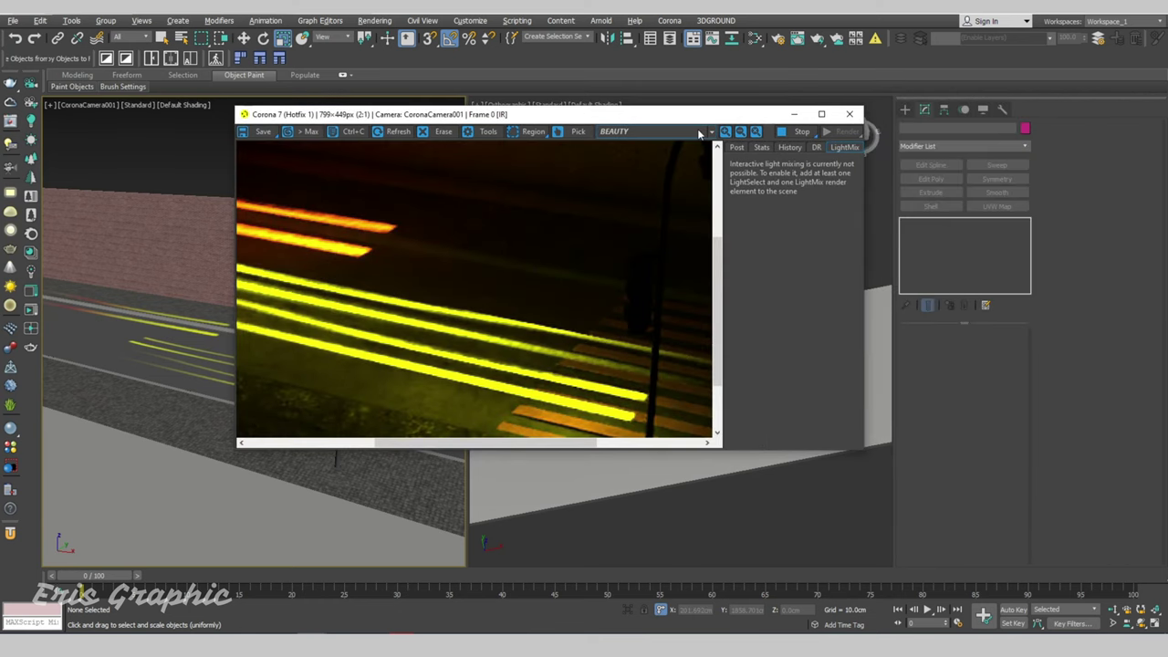
click(823, 115)
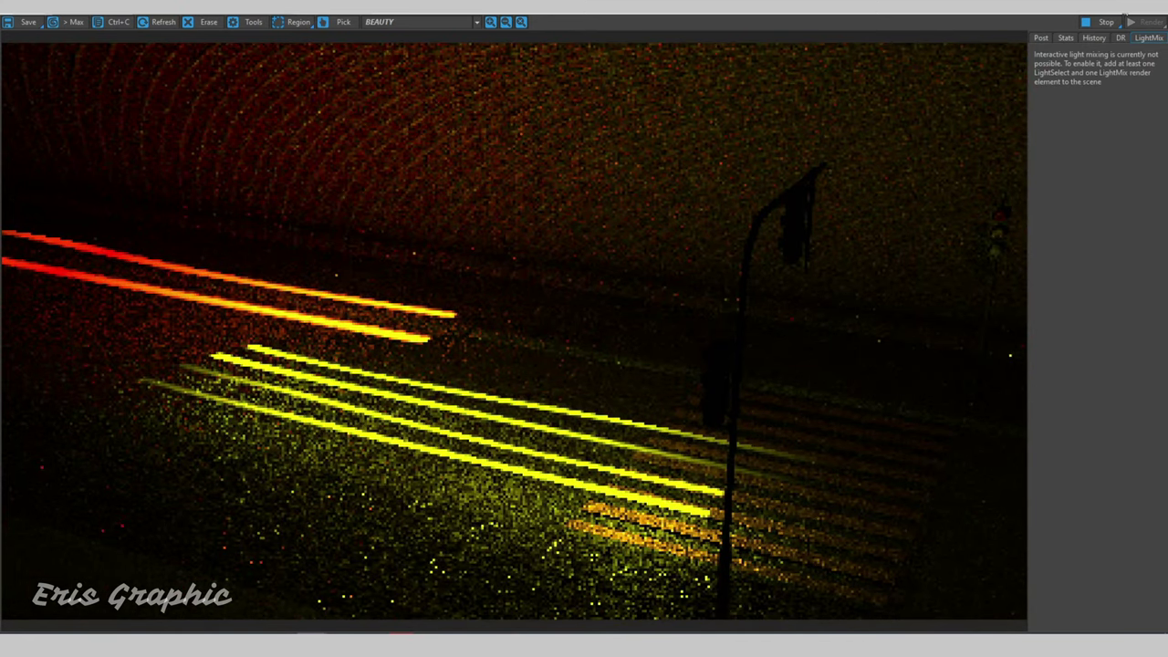
click(1125, 16)
drag(538, 115, 593, 83)
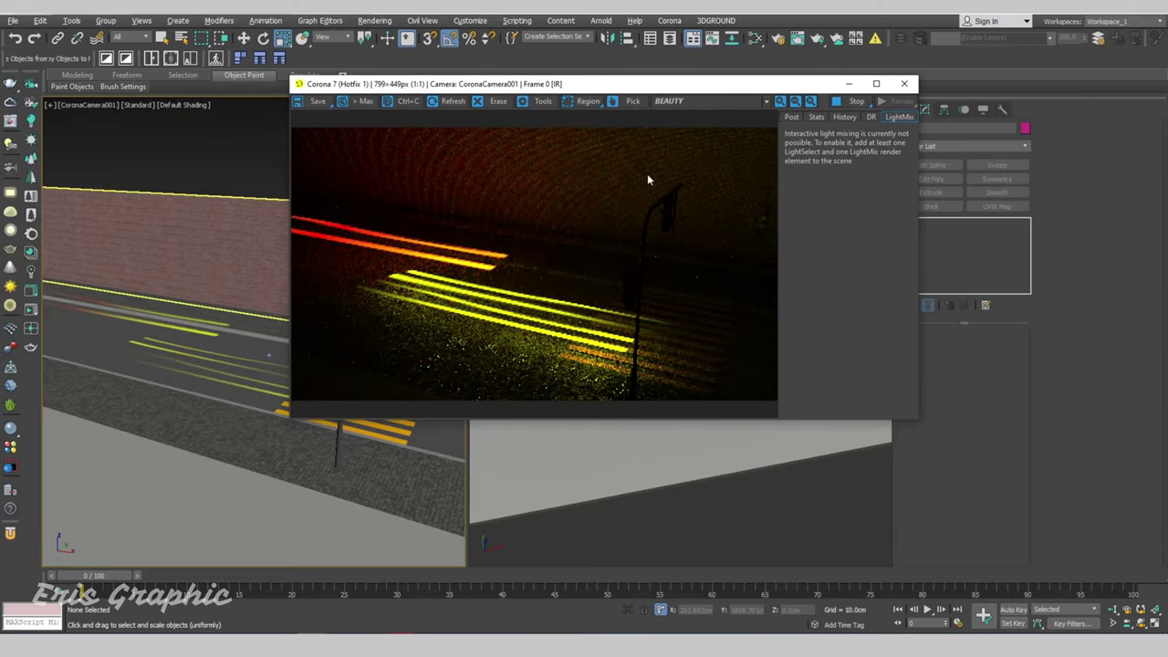
Pick the light trails' material in the Slate editor and set the top CoronaLightMtl intensity to 50.0.
key(m)
click(705, 157)
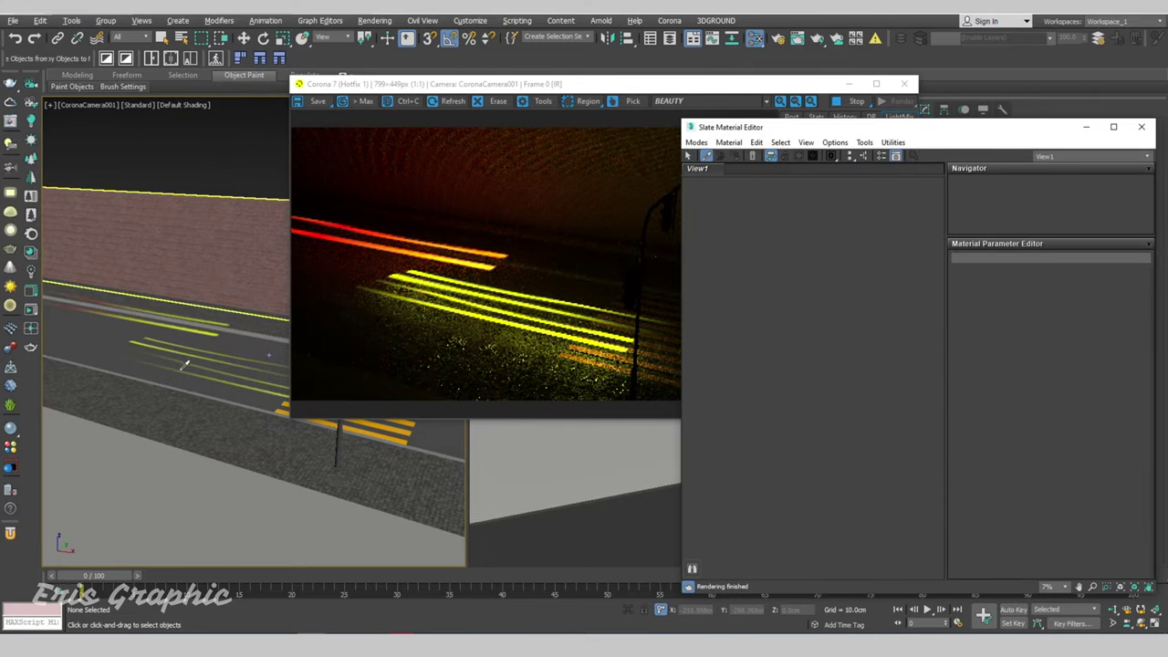
click(182, 361)
scroll(840, 370, up, 3)
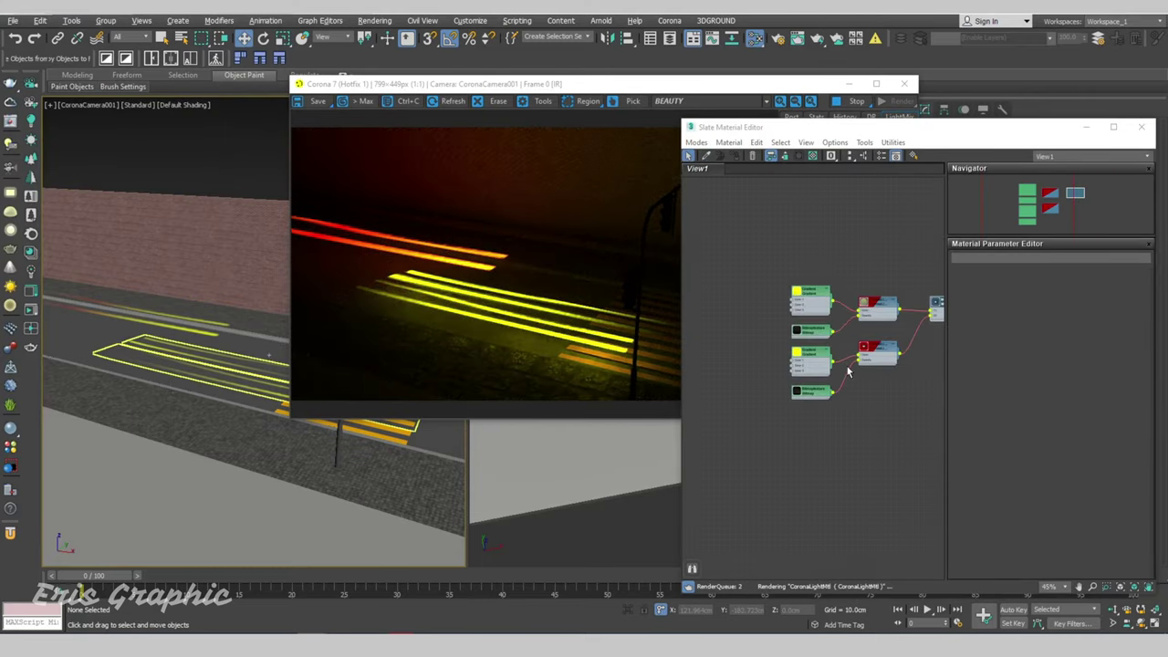
scroll(844, 314, up, 3)
double_click(845, 312)
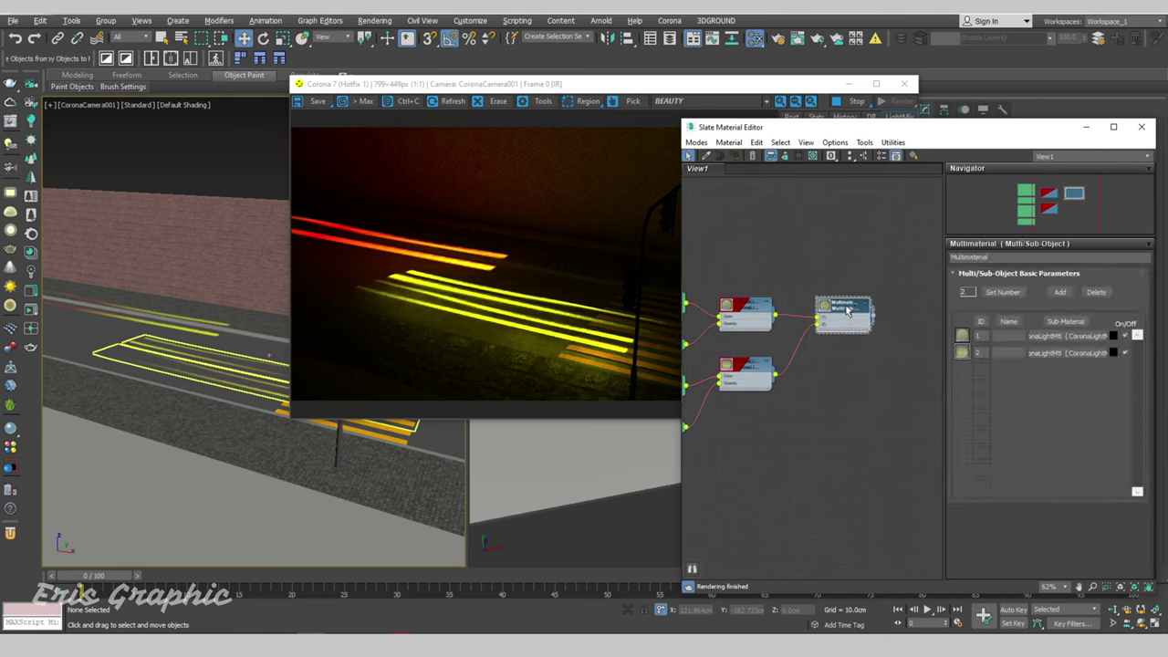
double_click(743, 315)
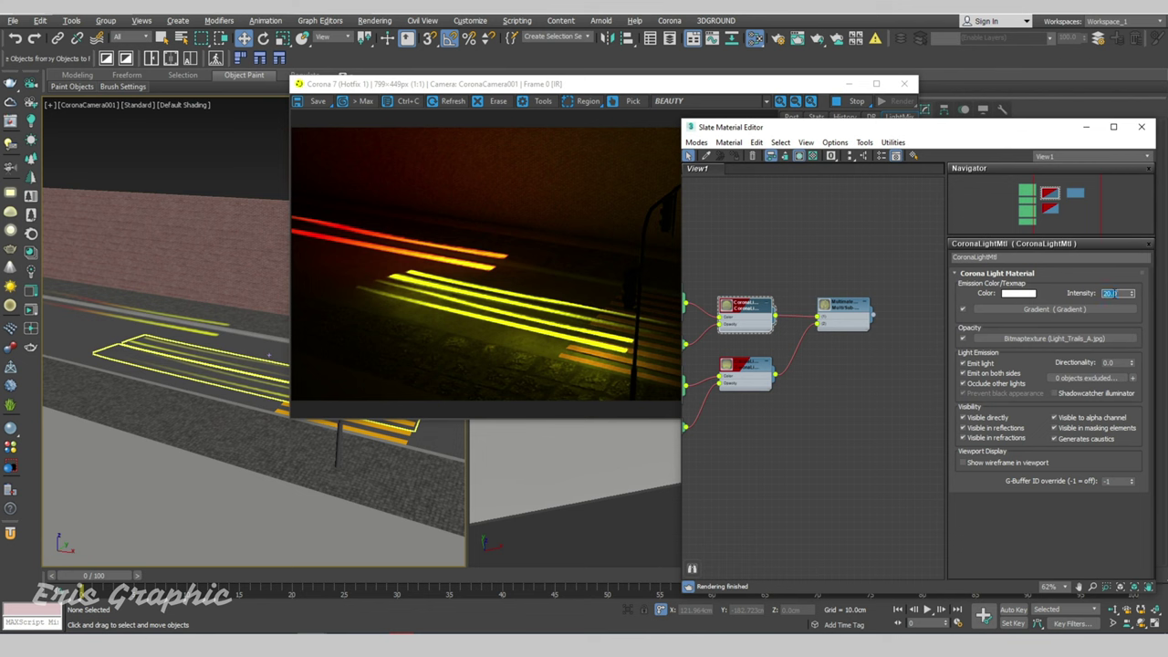
key(Return)
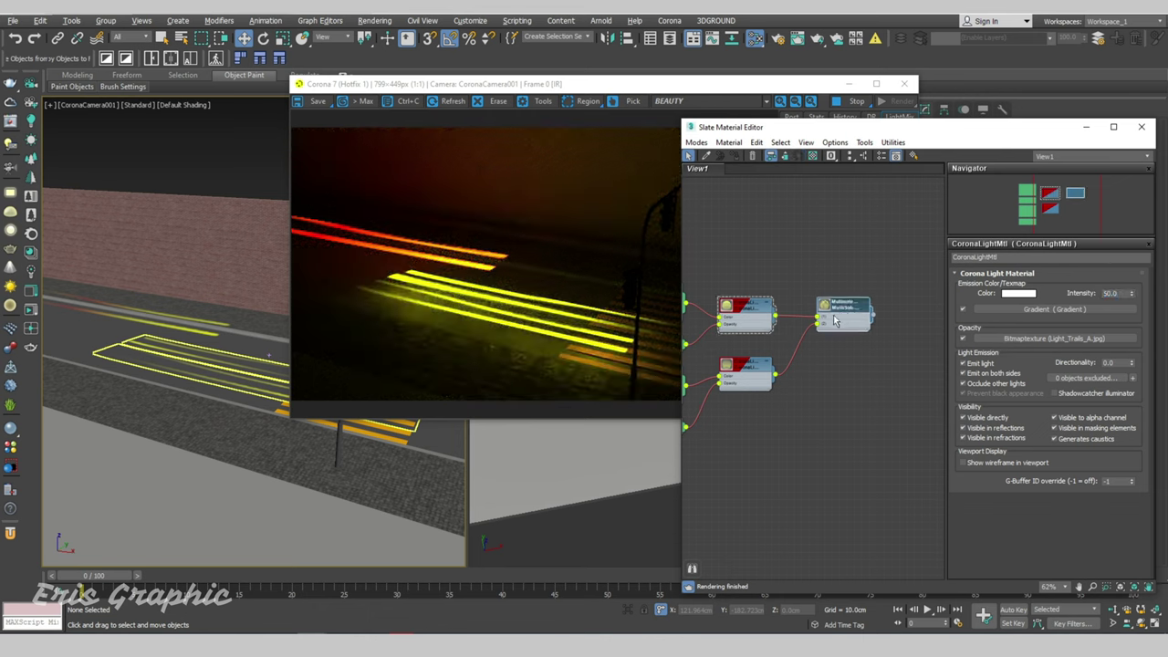
Reconnect the light material to the Multimaterial and close the material editor.
scroll(793, 260, up, 2)
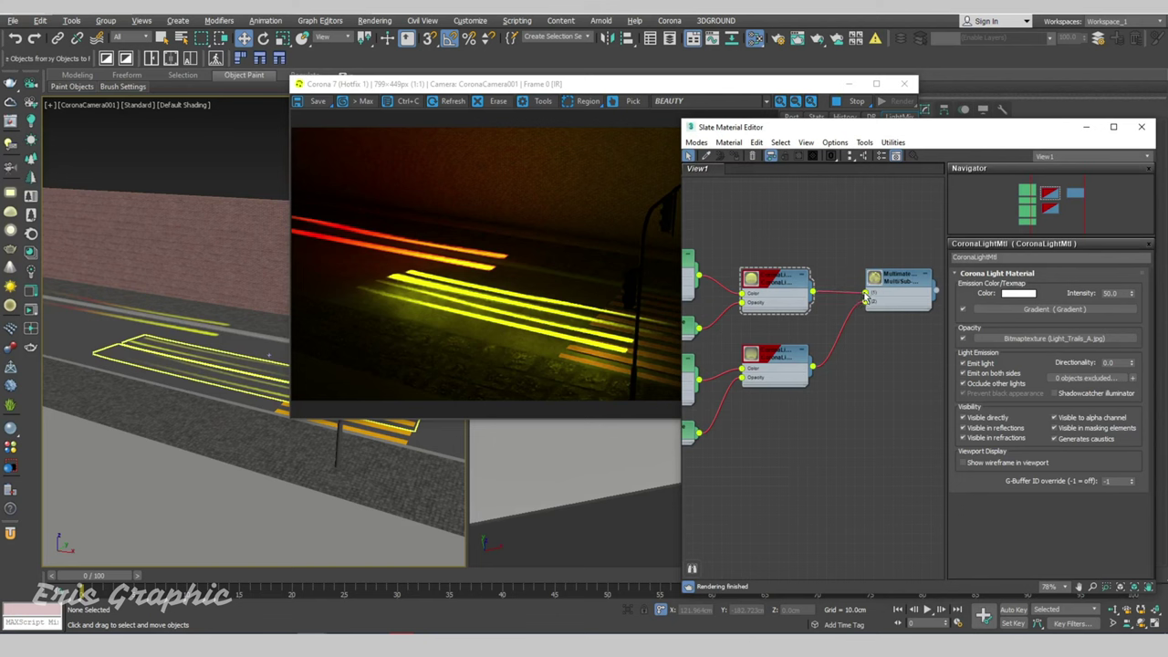
drag(865, 297, 849, 387)
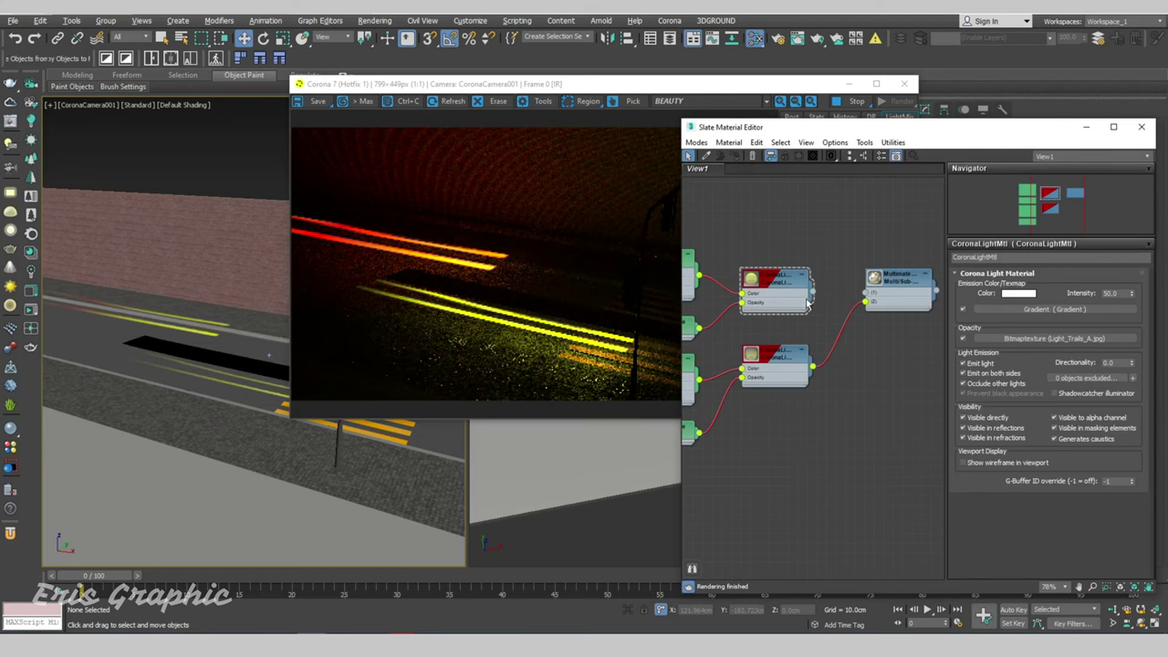
drag(853, 299, 864, 291)
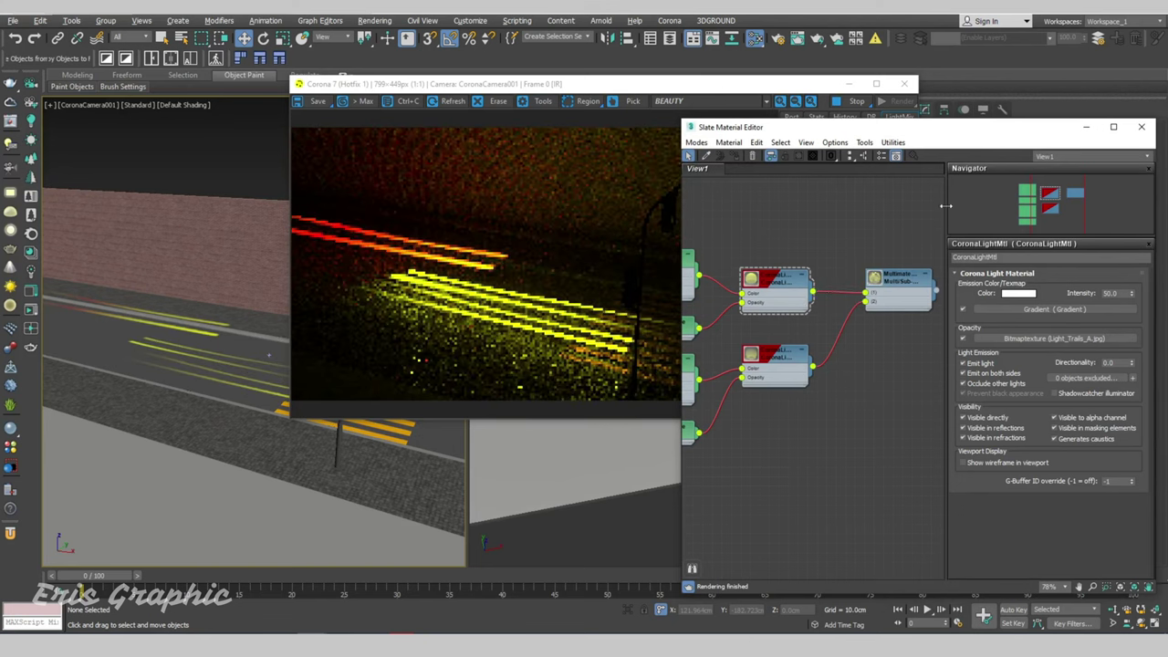
click(1140, 127)
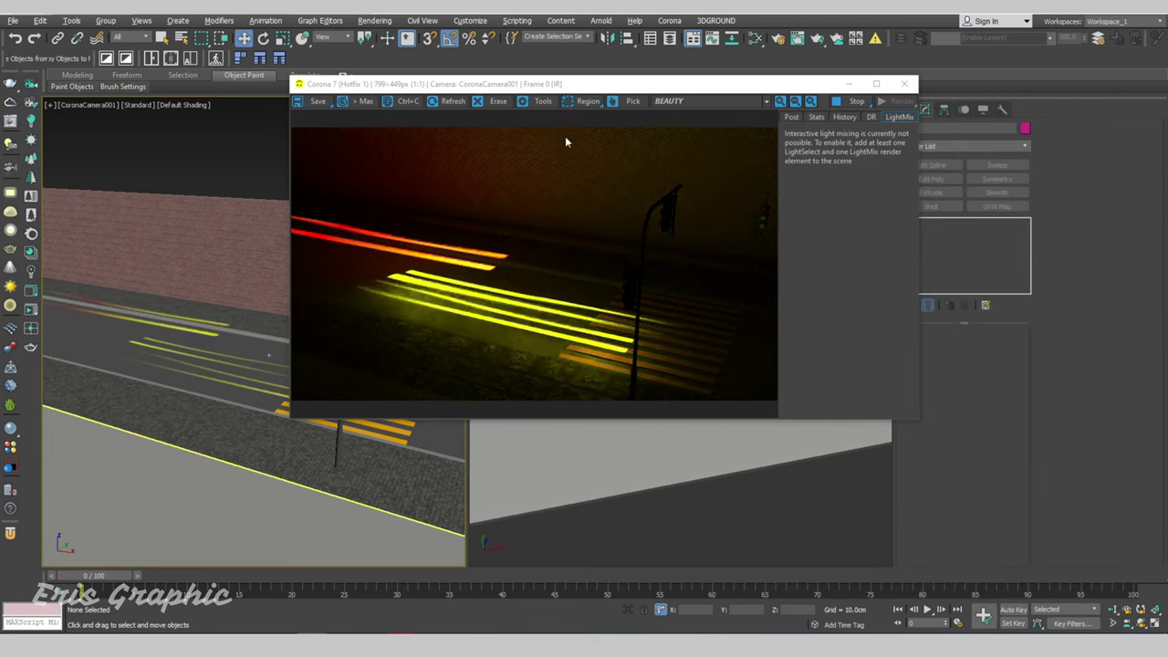
mouse_move(574, 85)
mouse_down()
mouse_move(330, 128)
mouse_move(384, 132)
mouse_up()
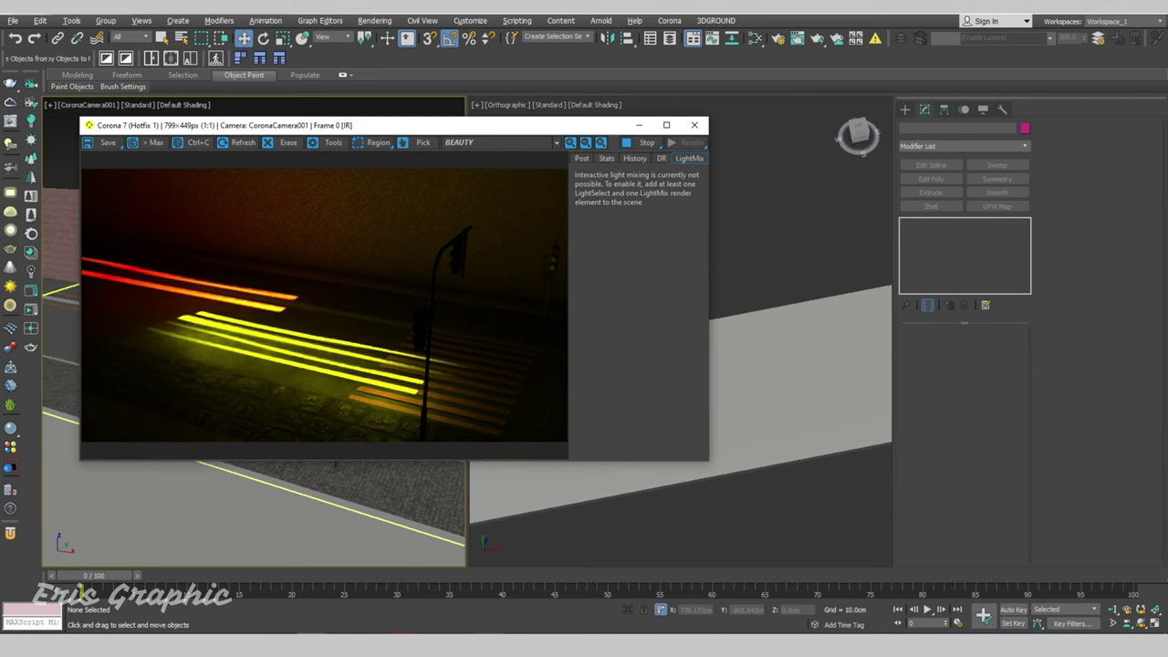